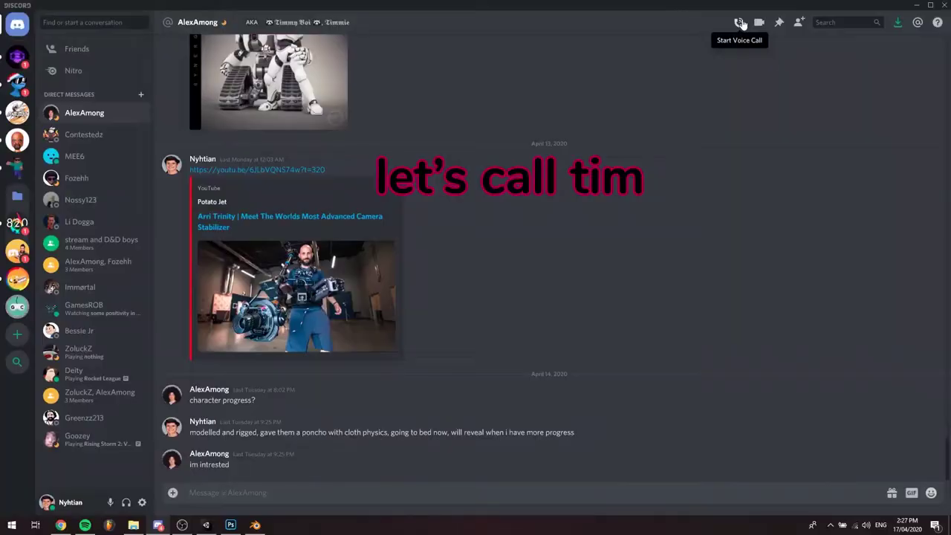
- Start a voice call with the contact from the open direct-message conversation
click(740, 22)
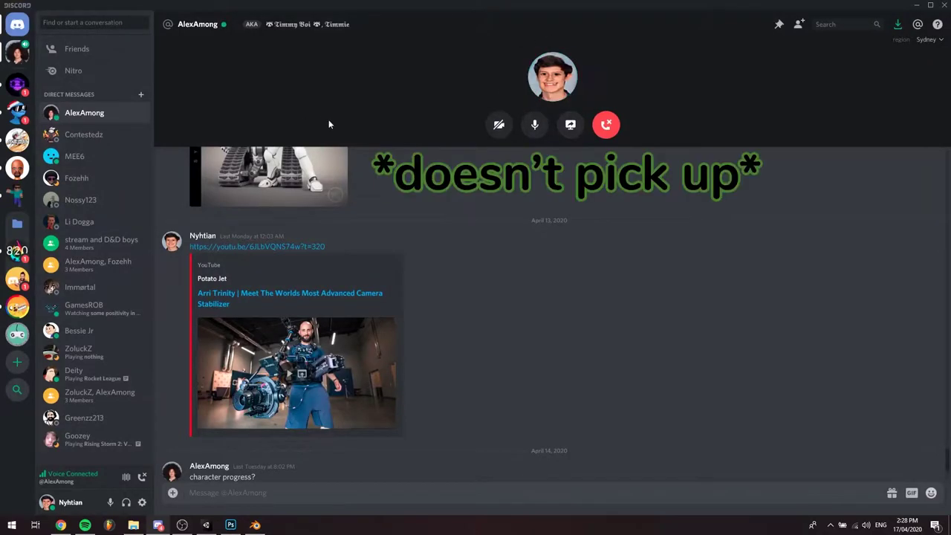
scroll(520, 386, down, 3)
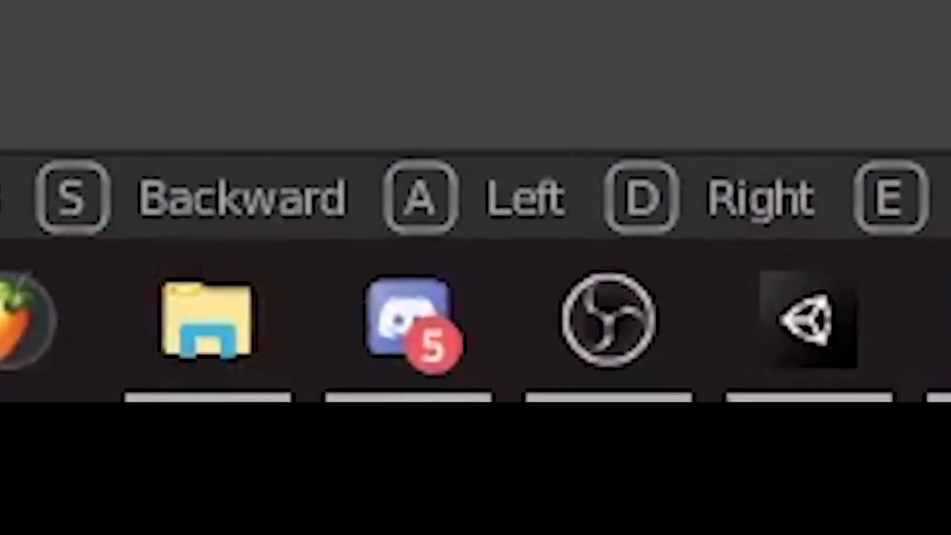
key(Escape)
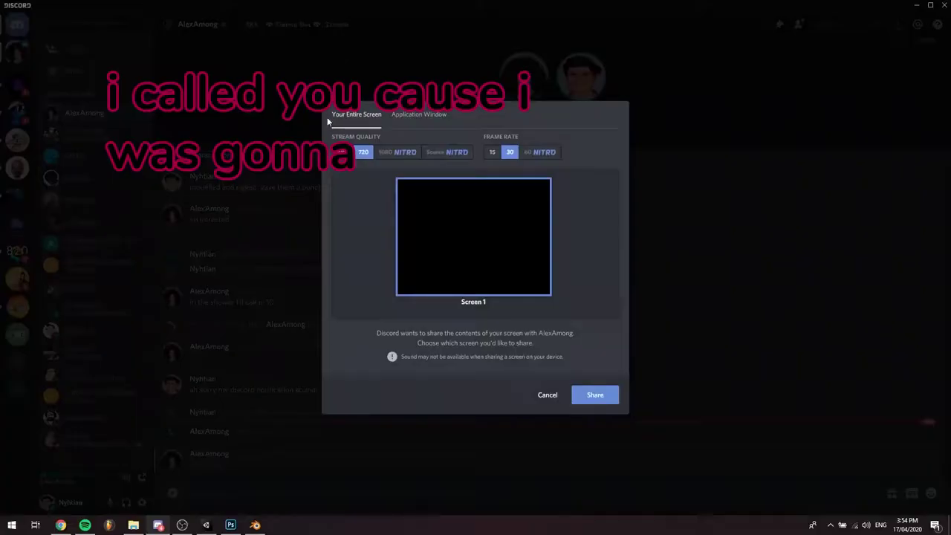
- Share the entire screen, Screen 1, in the ongoing call
click(421, 117)
click(366, 116)
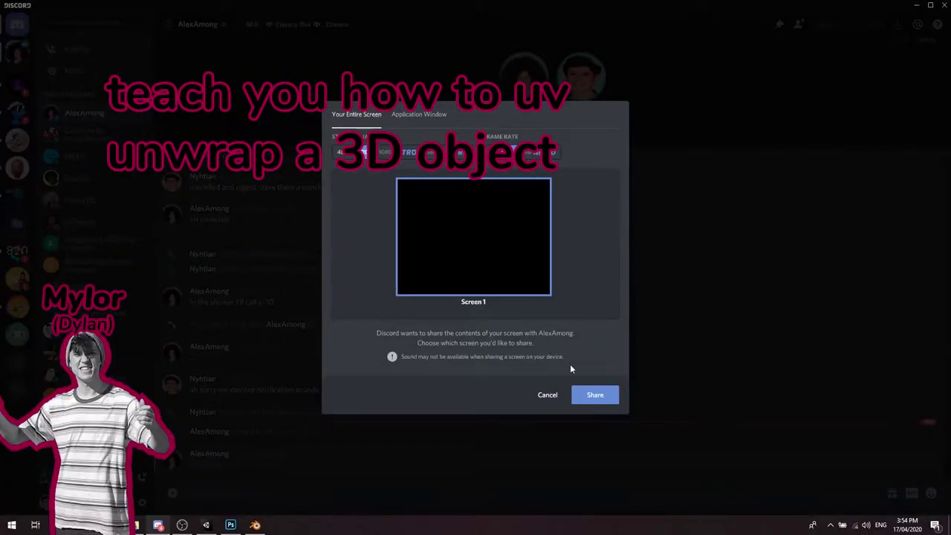
click(595, 396)
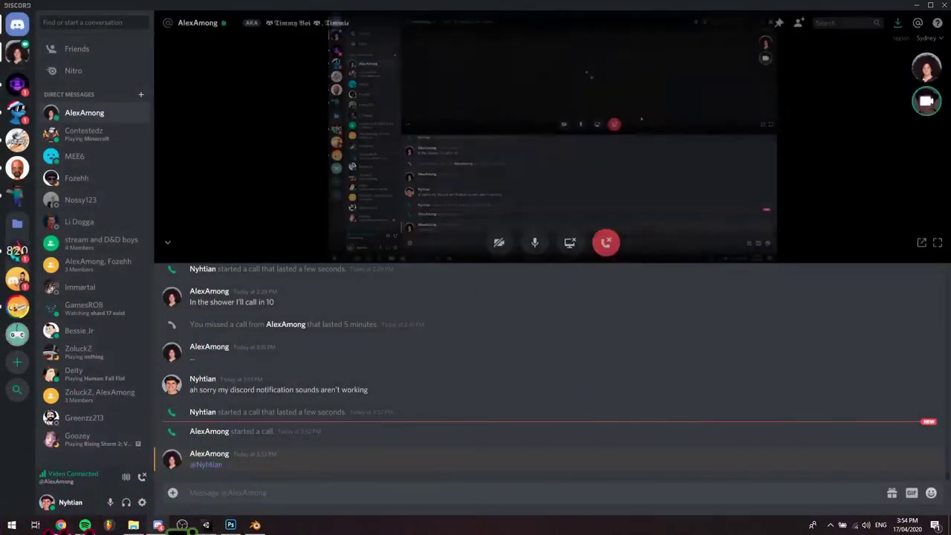
- Switch to Blender, examine the seams on the robot model from several sides, and enlarge the UV editor
click(920, 6)
middle_drag(631, 252, 560, 336)
key(shift+grave)
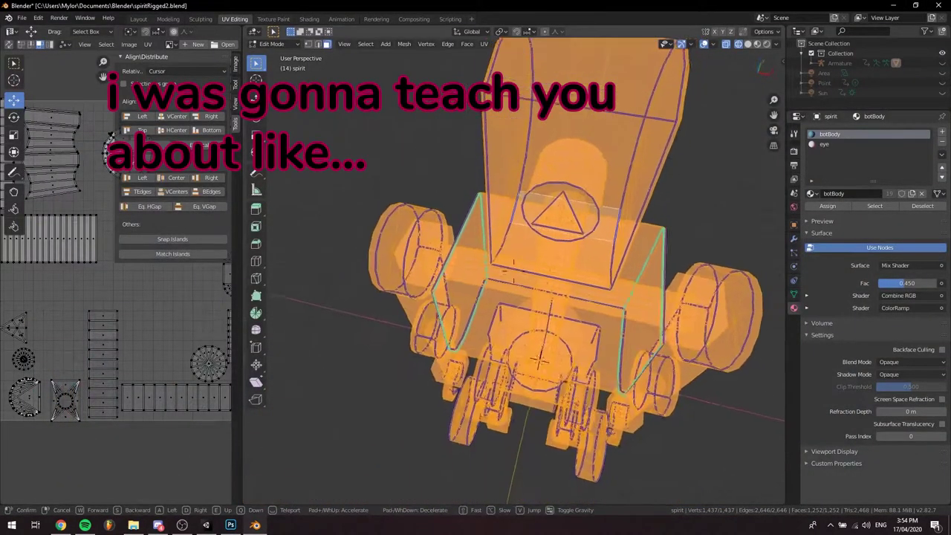
key(a)
key(w)
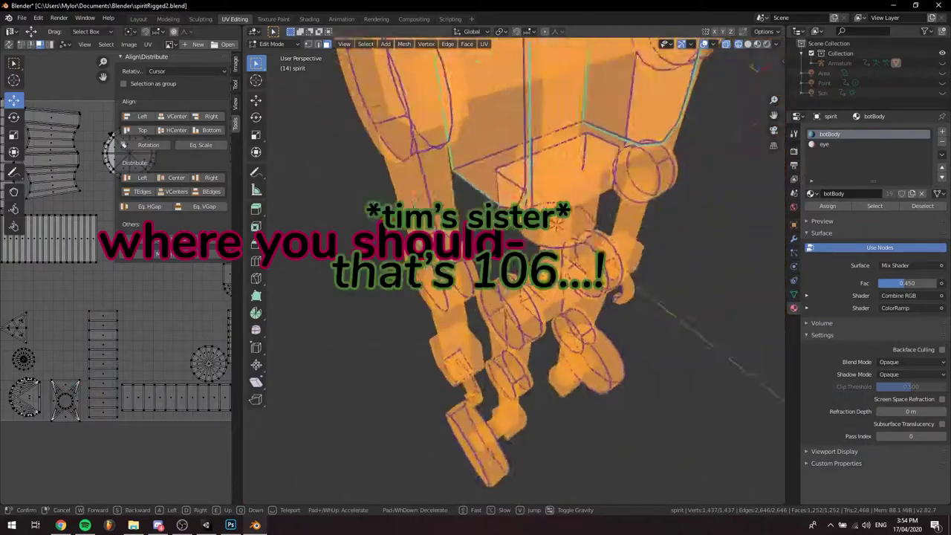
key(s)
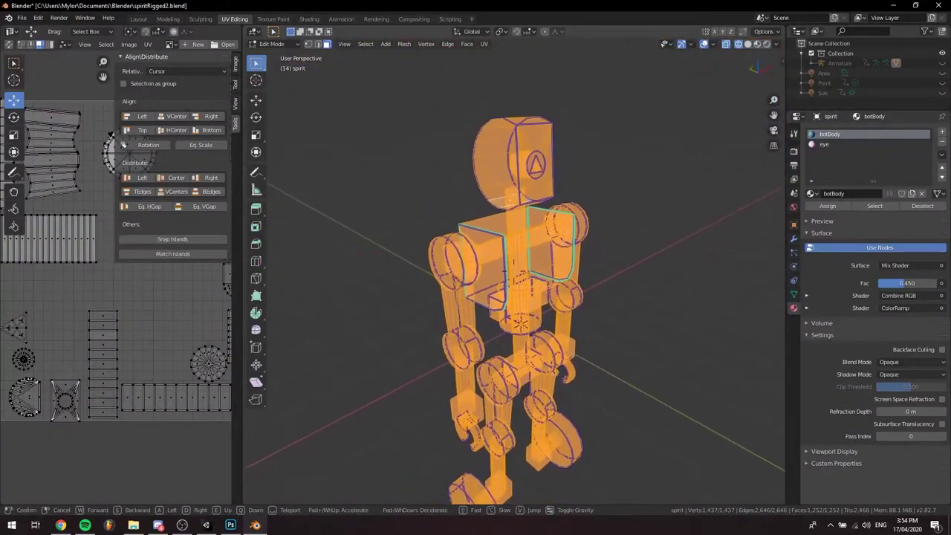
key(w)
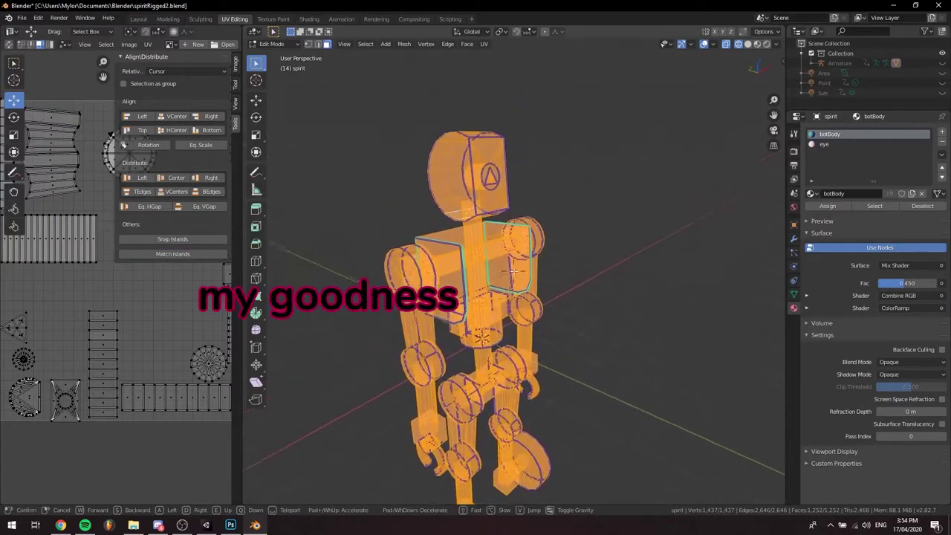
click(383, 233)
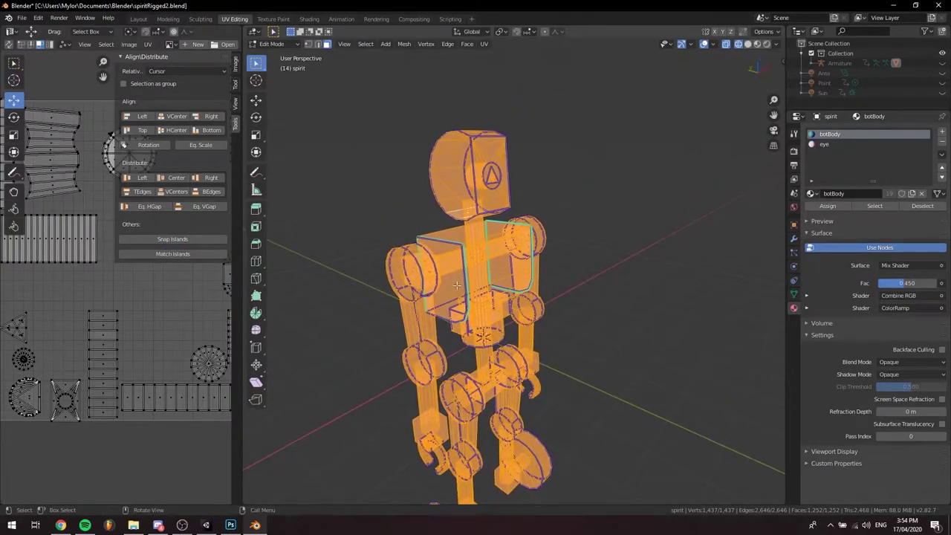
key(shift+grave)
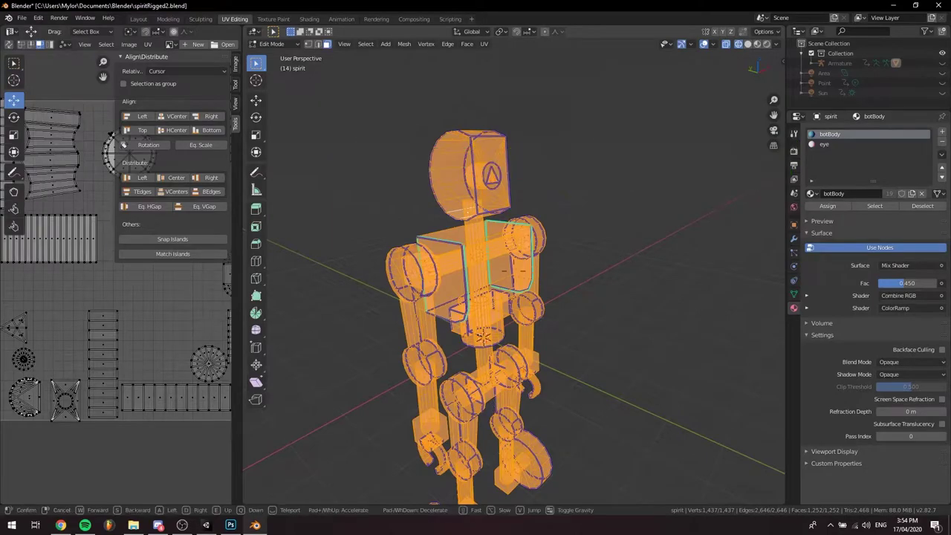
key(w)
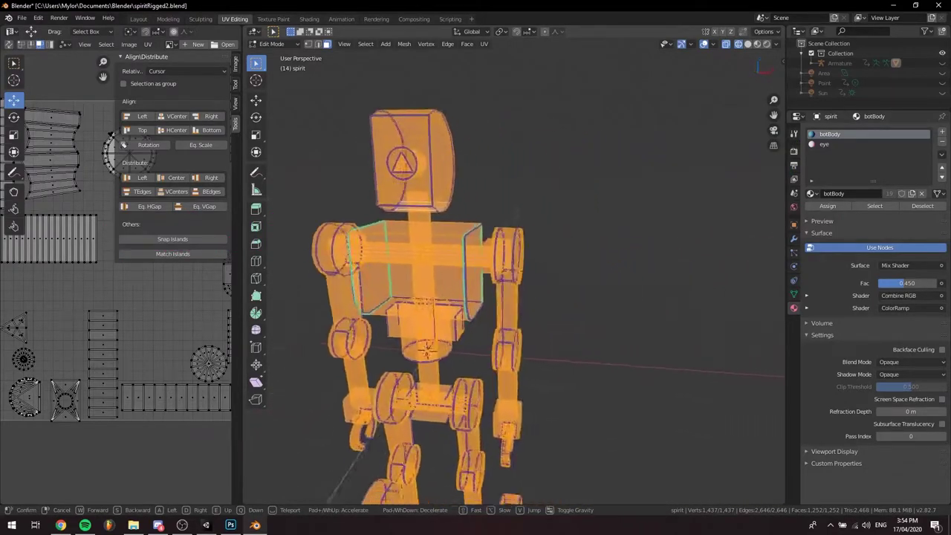
key(s)
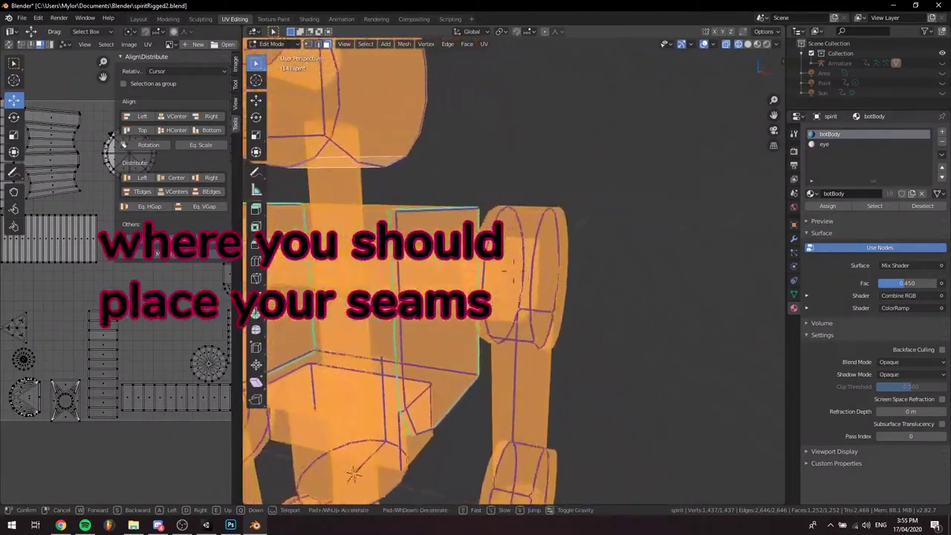
click(515, 272)
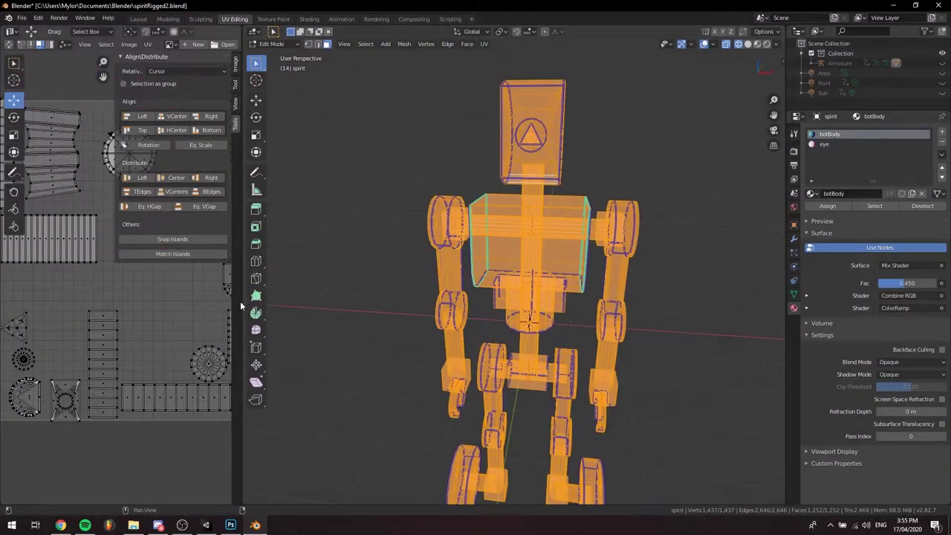
drag(239, 305, 622, 305)
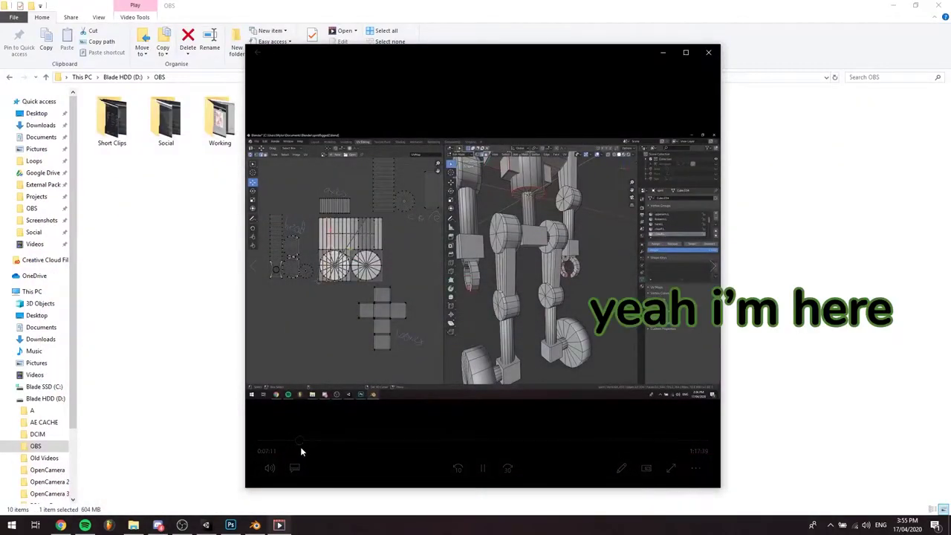
- Review the earlier UV unwrapping recording in the video player, and return to Blender to examine the UV layout
drag(305, 441, 238, 459)
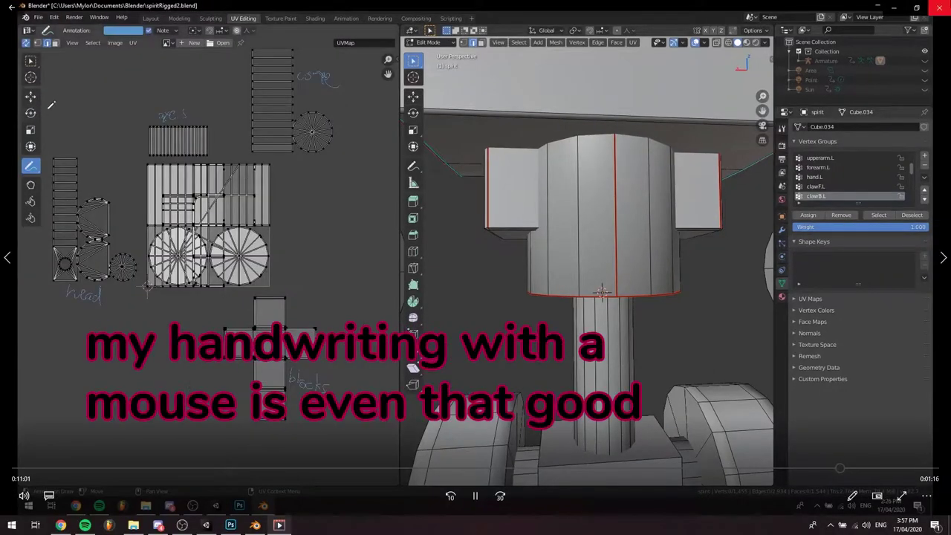
click(934, 7)
click(265, 529)
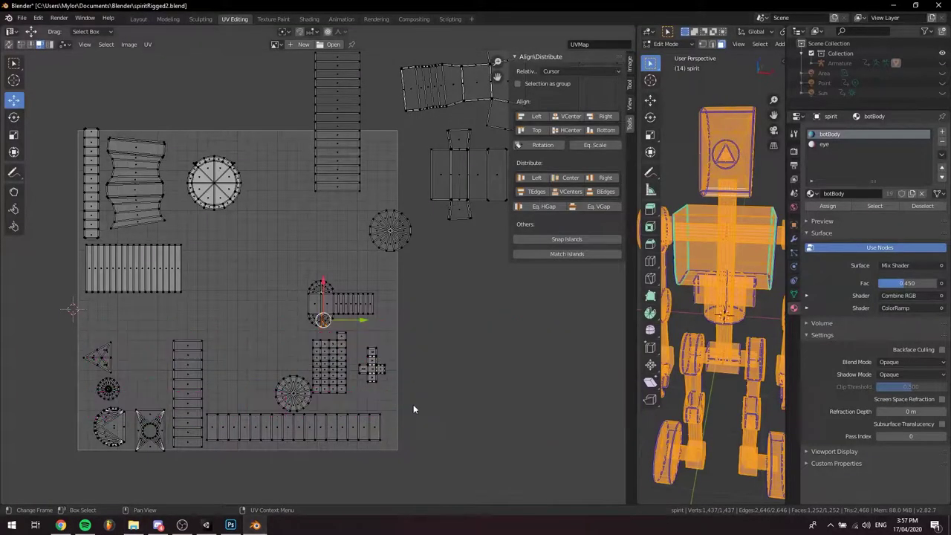
mouse_move(399, 402)
middle_down()
mouse_move(457, 364)
mouse_move(306, 440)
mouse_move(517, 405)
mouse_move(466, 370)
mouse_move(253, 383)
mouse_move(395, 385)
middle_up()
scroll(472, 353, down, 4)
scroll(472, 349, up, 3)
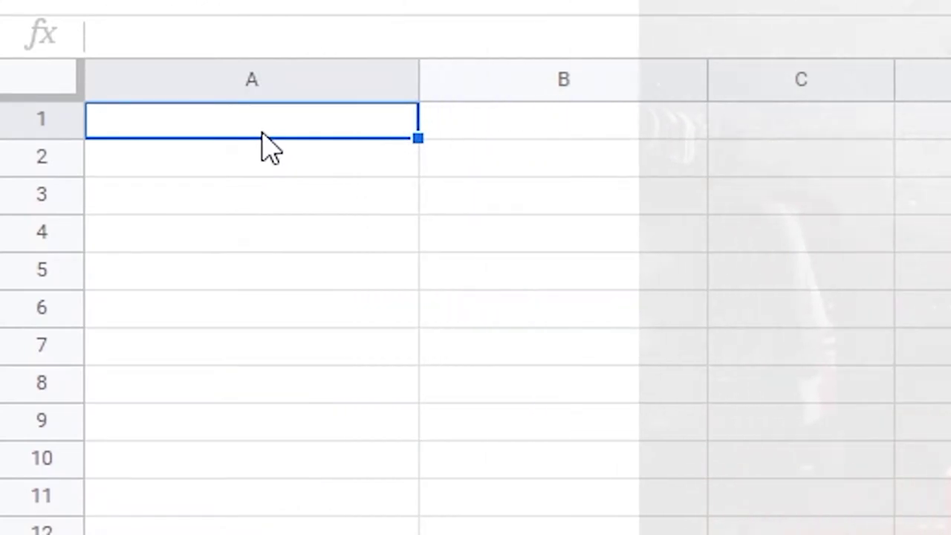
- In the spreadsheet, enter the bold heading "in unity as 3d model" in A1 and the italic subheading "pros" in A2
text(in unity)
key(ctrl+b)
key(Return)
key(ctrl+i)
text(pros)
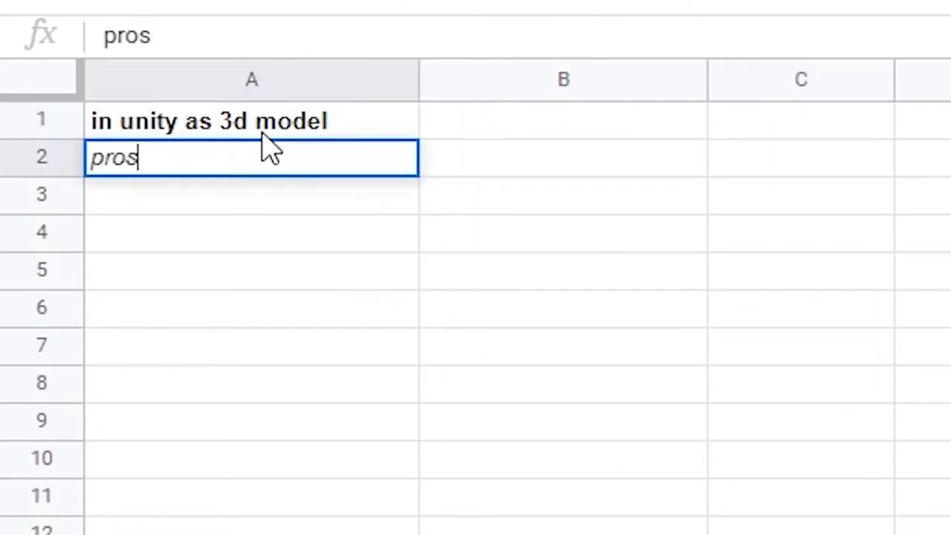
- List "more realistic lighting" and "more dynamic" as pros in cells A3 and A4
key(Return)
text(more realistic l)
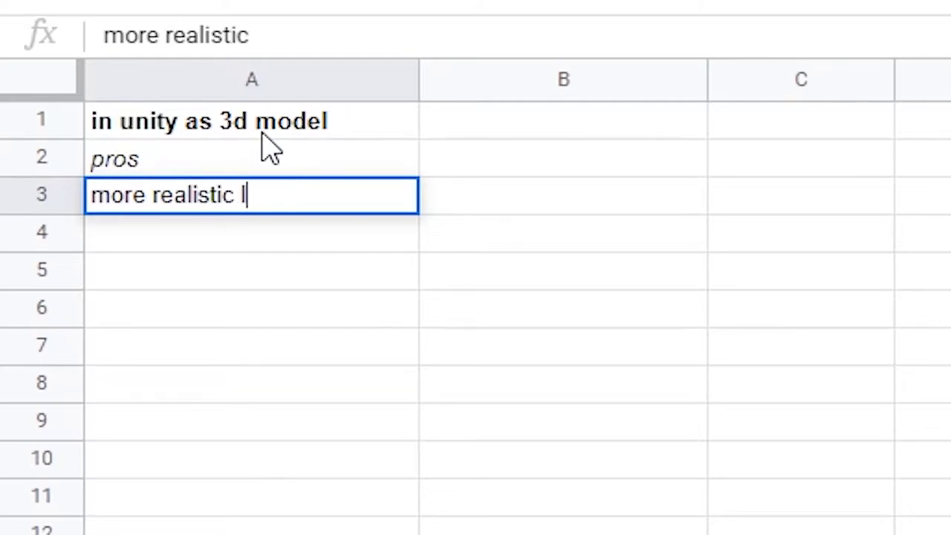
key(Return)
text(more dynamic)
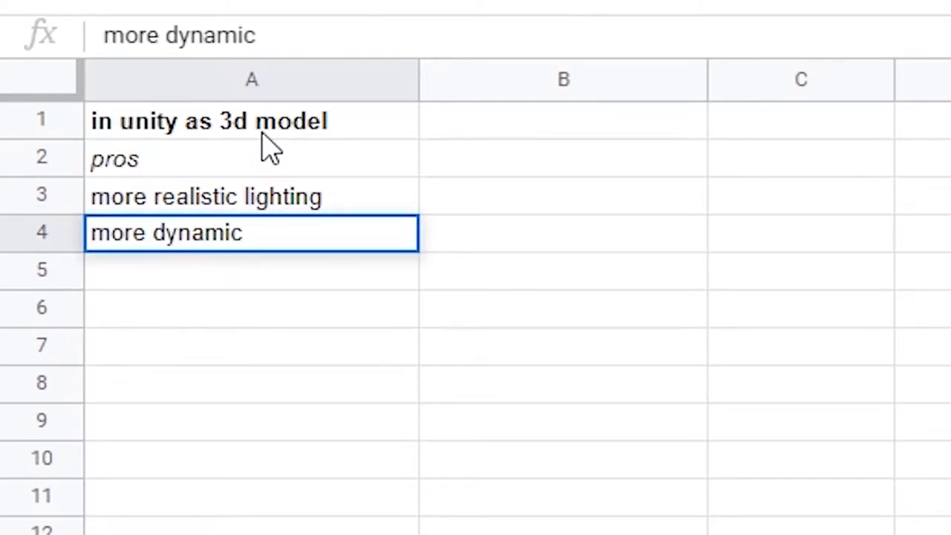
key(Return)
- Add the italic subheading "cons" in A5, with "have to render 3d on mobile" and "cloth physics might blow" beneath it
key(ctrl+i)
text(co)
key(Return)
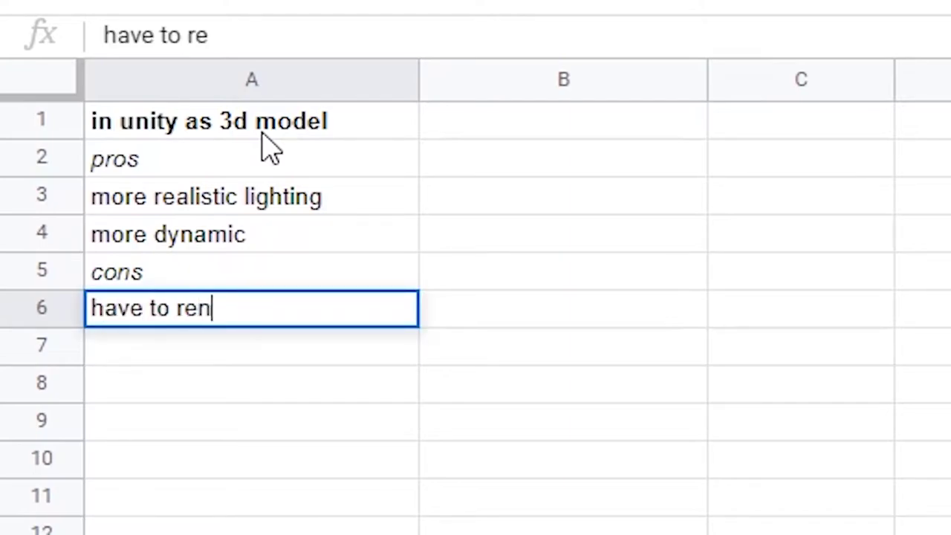
text(e)
key(Return)
text(cloth physics might blow)
key(Return)
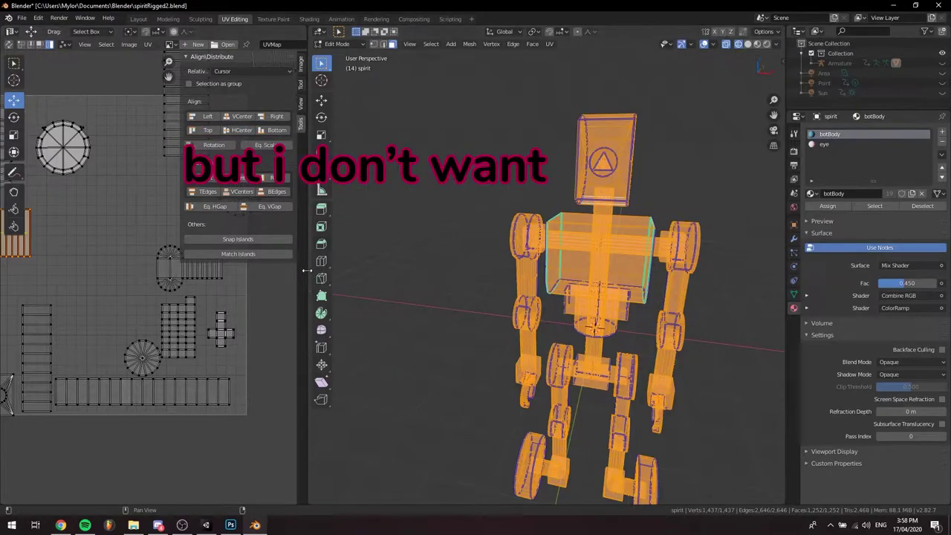
- Add the struck-through entry "could bake?" in cell A8 of the cons list
drag(306, 271, 410, 284)
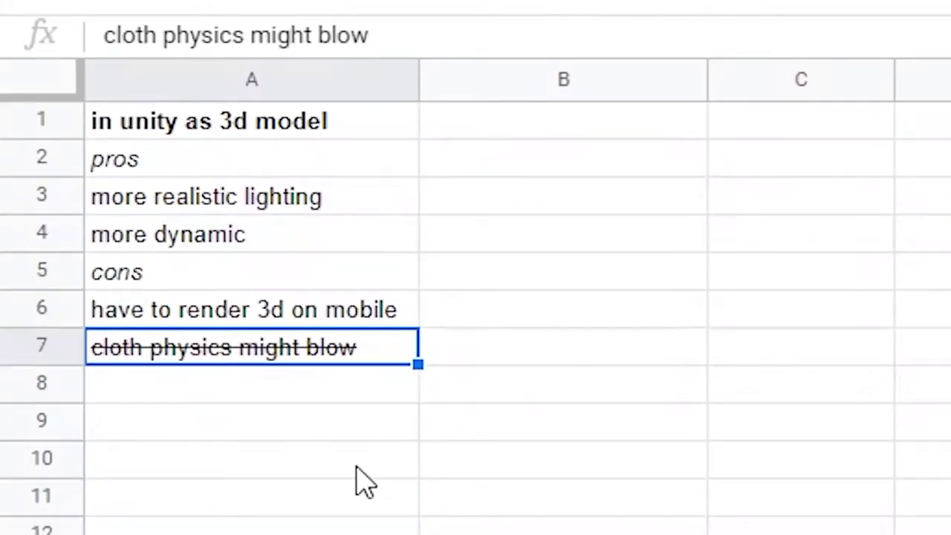
click(350, 387)
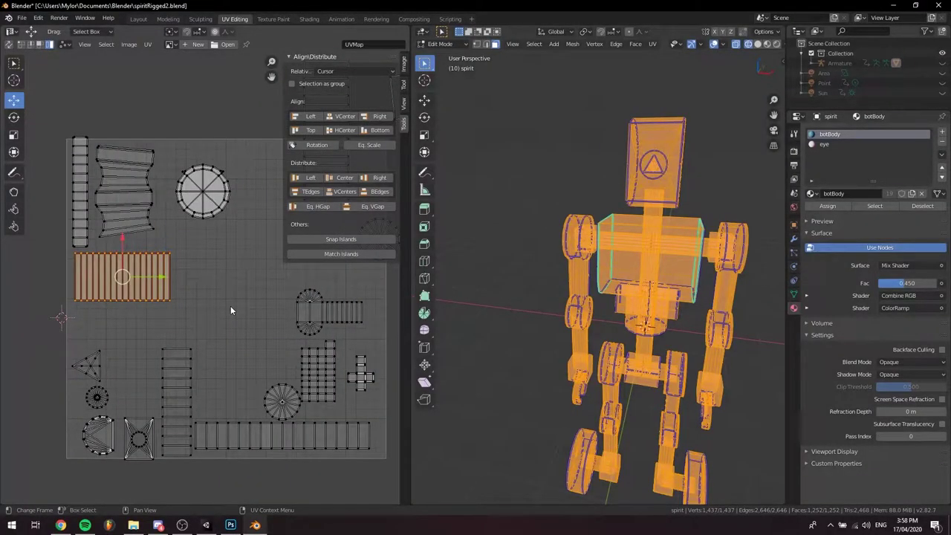
scroll(230, 305, down, 3)
middle_drag(248, 297, 60, 458)
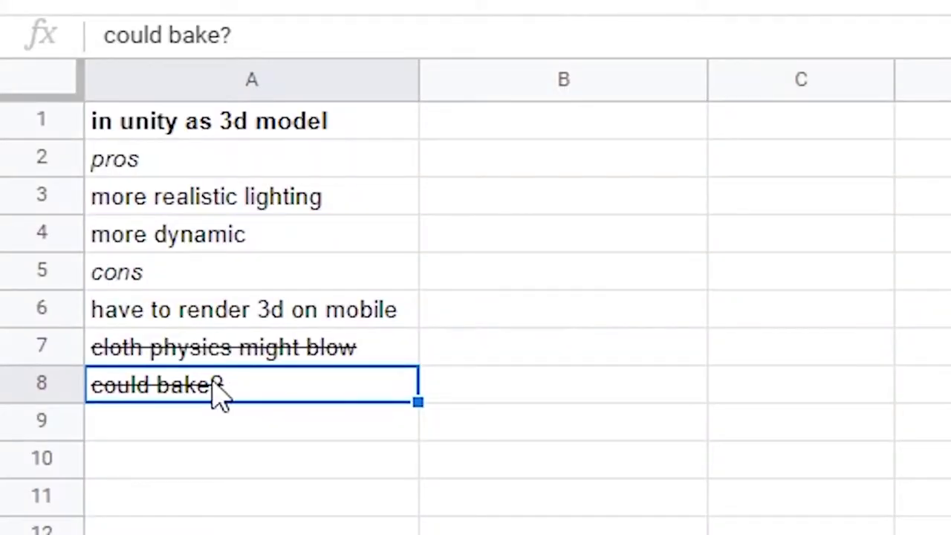
- Undo the strikethrough on "cloth physics might blow" and enter "lot of memory" in A9
key(ctrl+z)
click(270, 424)
text(lot of memory)
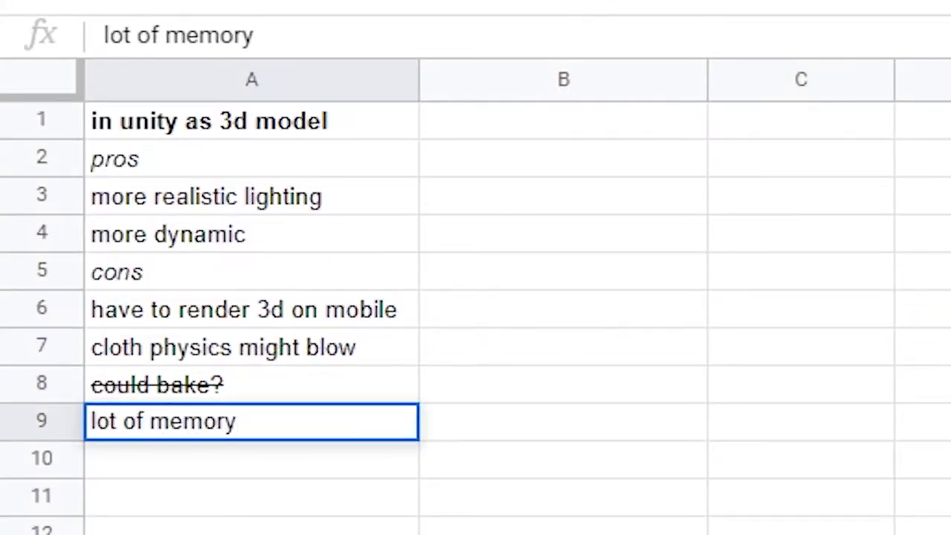
key(Return)
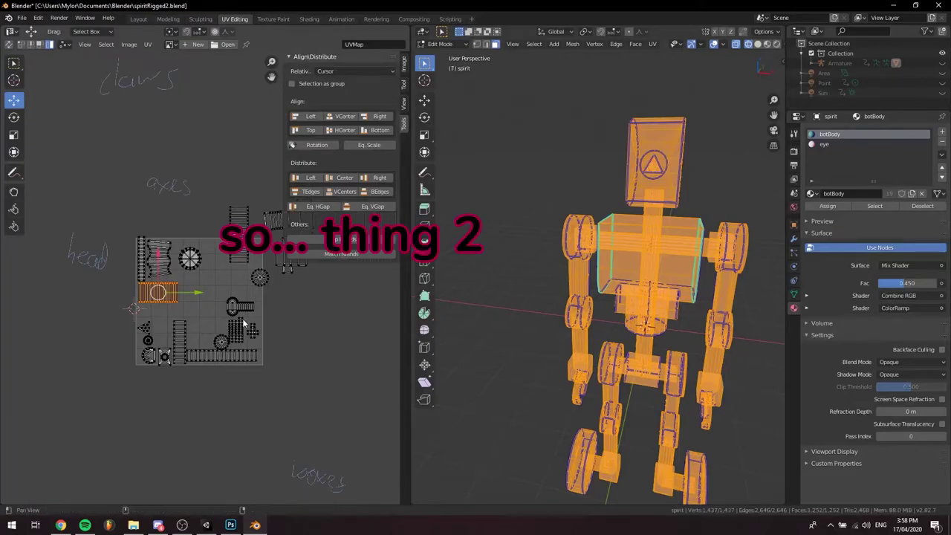
- Enter the bold heading "in unity as 2d sprite" in B1 and the italic subheading "pros" in B2
text(rend)
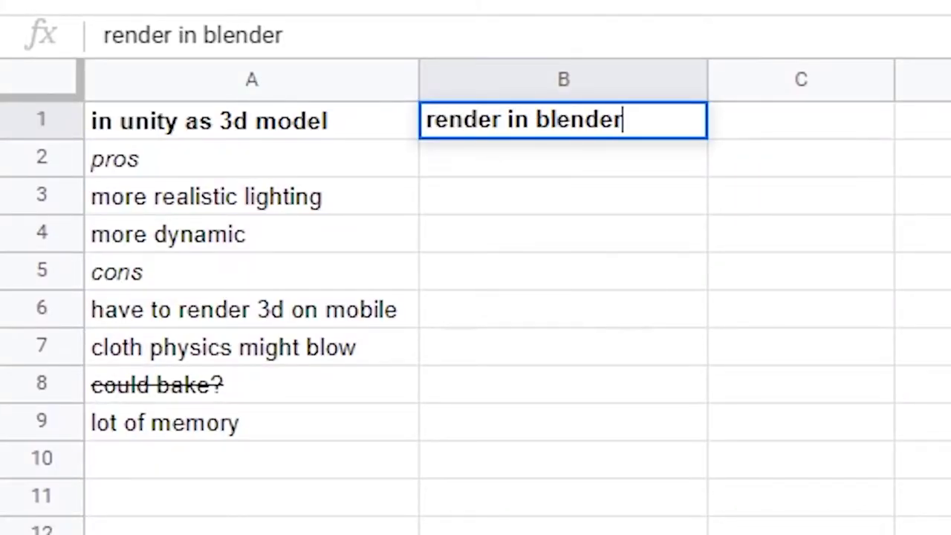
key(ctrl+shift+Left)
key(ctrl+shift+Right)
text(in unity as 2d sprite)
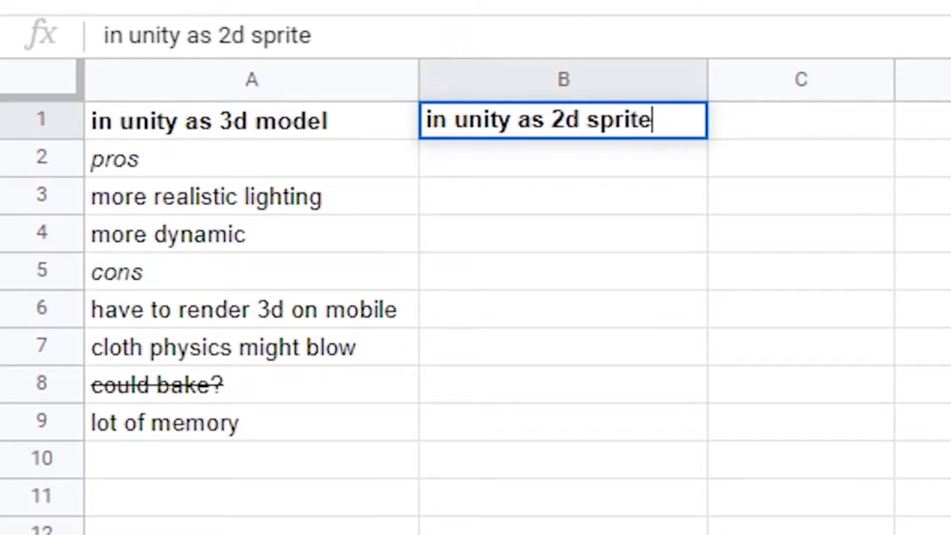
key(Return)
text(pros)
key(Return)
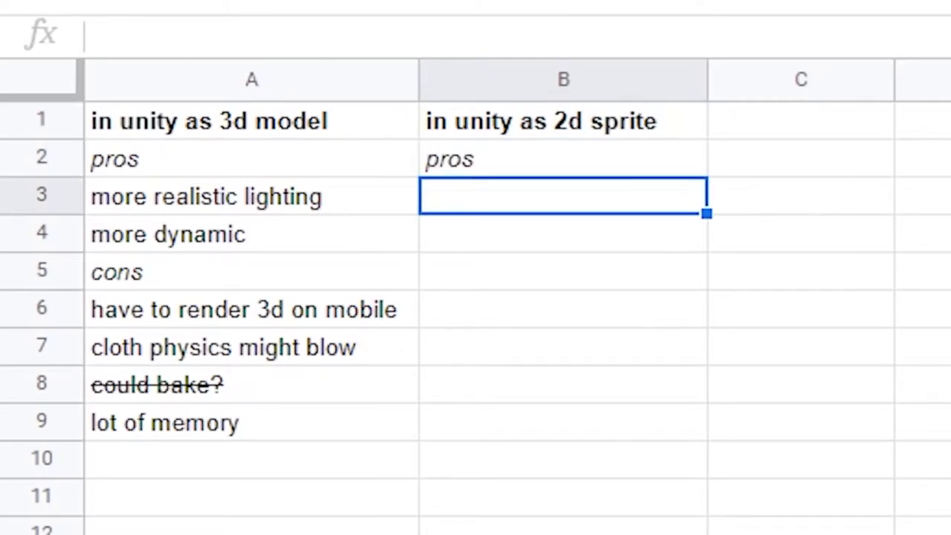
- List "crazy cloth sim", "could explode" and "whatever i want" as non-italic pros in cells B3 to B5
key(ctrl+a)
key(ctrl+i)
key(Right)
key(Left)
text(craz)
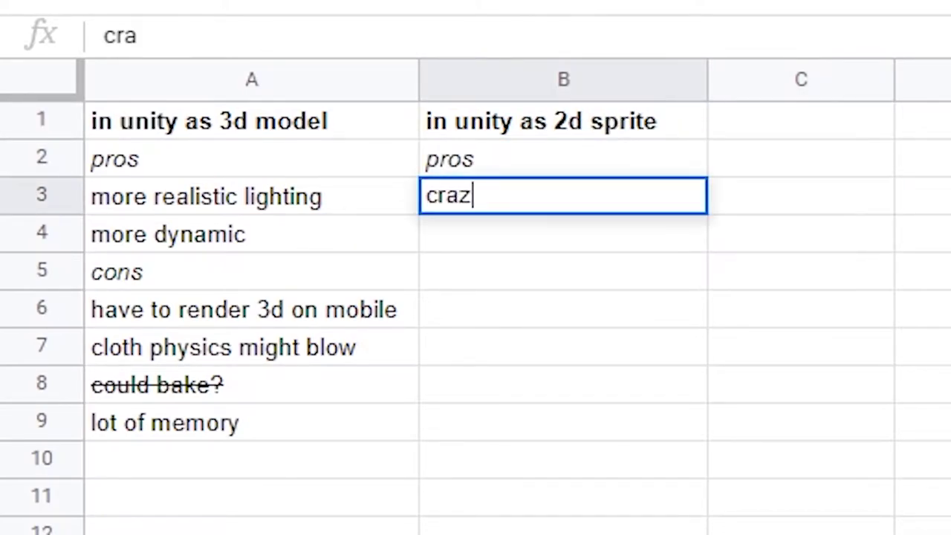
text(y cloth sim)
key(Return)
text(could explode)
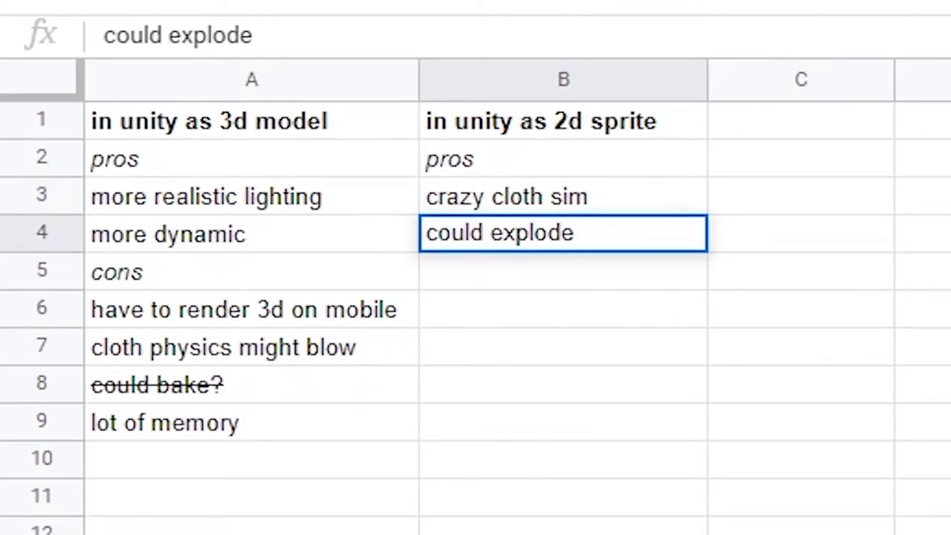
key(Return)
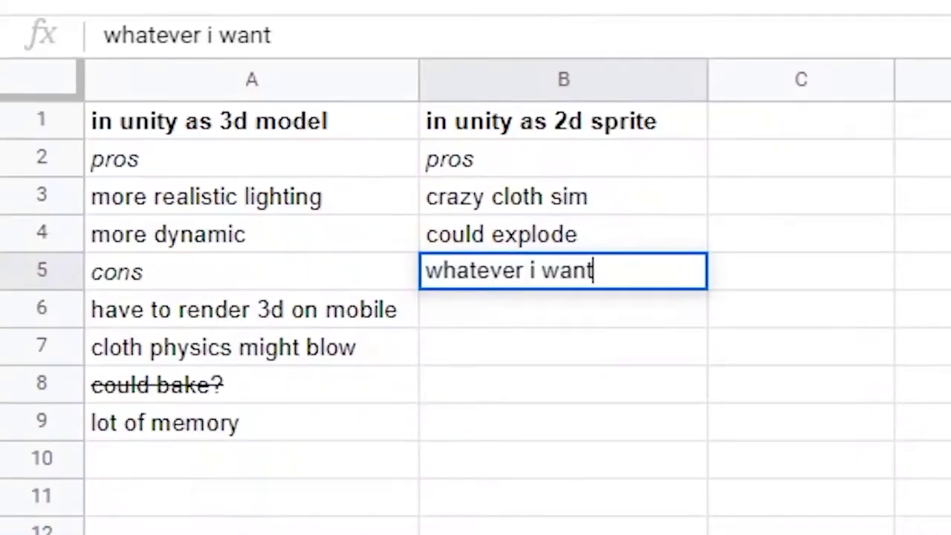
- Add the italic subheading "cons" in B6 for the 2d sprite option
key(Return)
text(cons)
key(Return)
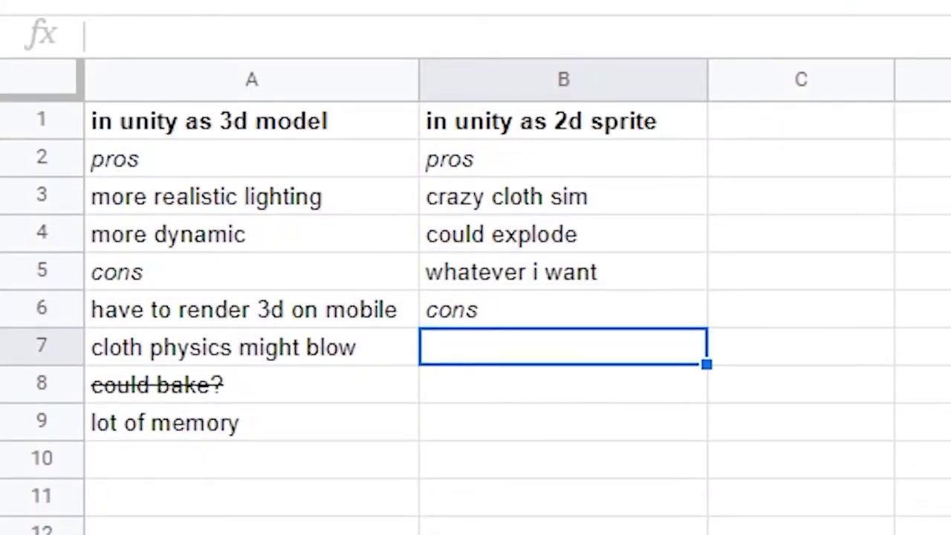
- Enter "less lighting options" with strikethrough in B7 and "maybe can work around?" below it in B8
text(ptions)
key(Return)
scroll(476, 297, down, 1)
scroll(475, 297, up, 1)
click(564, 348)
key(alt+shift+5)
click(585, 393)
text(maybe coul)
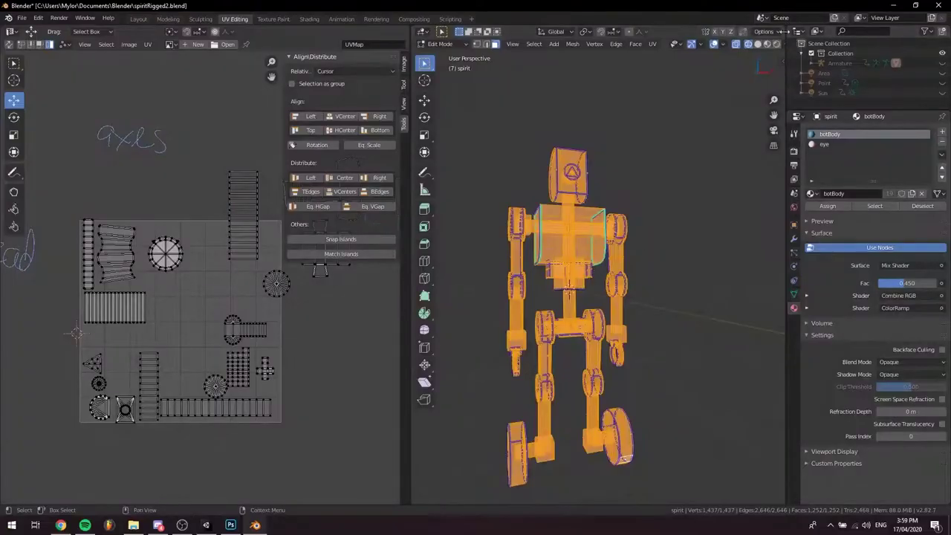
- Switch to Blender and examine the whole robot from several angles in material preview shading
click(776, 45)
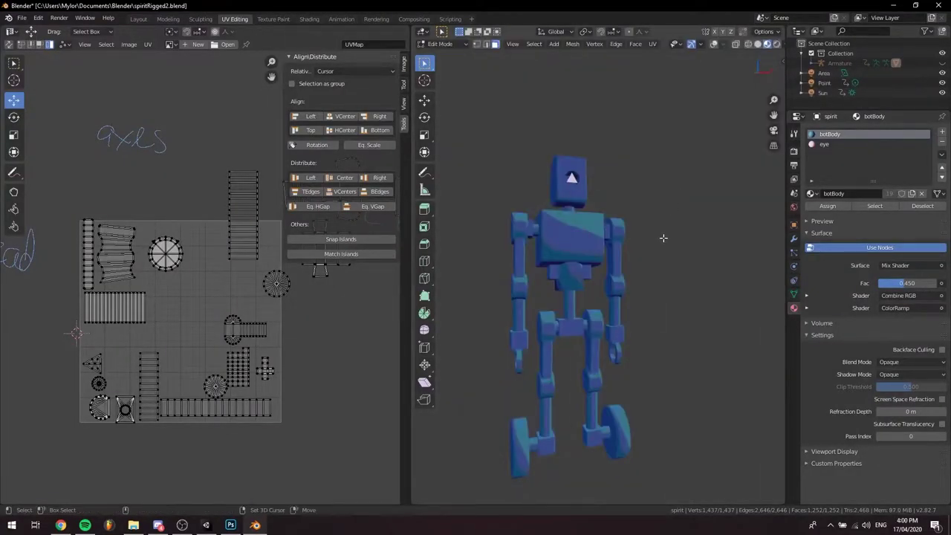
key(a)
key(w)
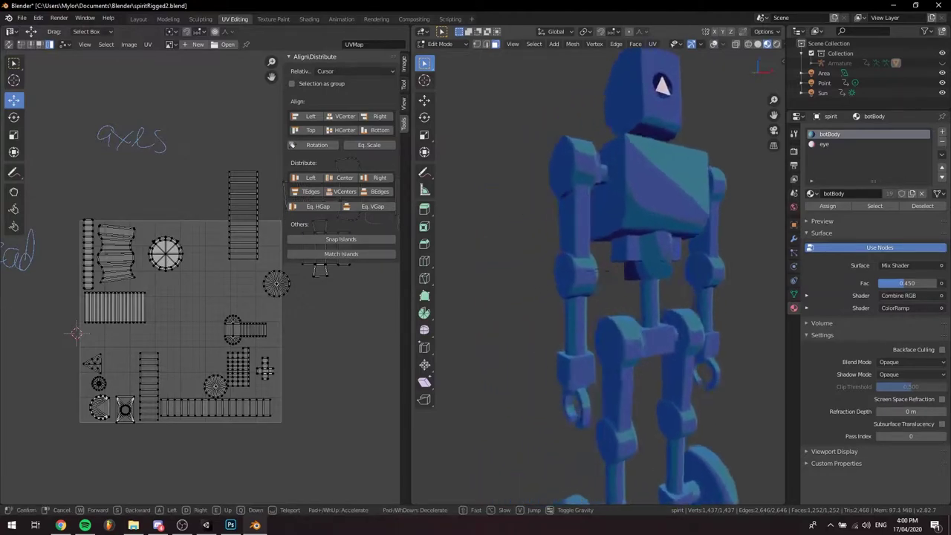
key(s)
key(d)
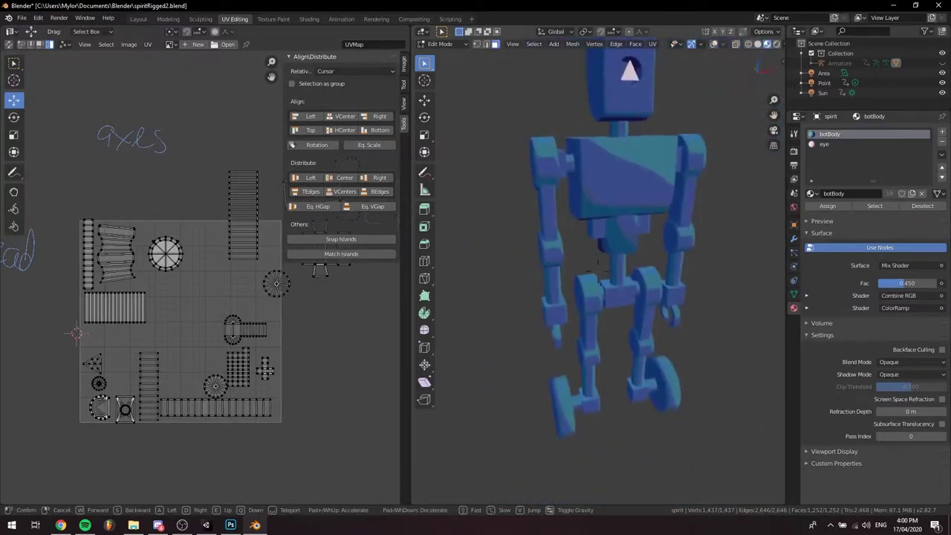
key(s)
click(598, 275)
- Show the robot in rendered shading and examine the coloured lighting on its front, sides and back
click(777, 44)
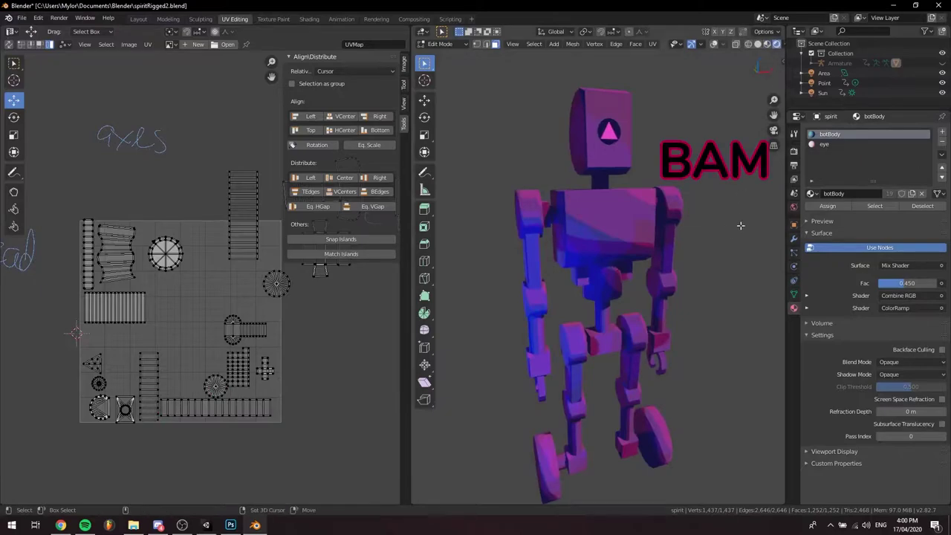
key(w)
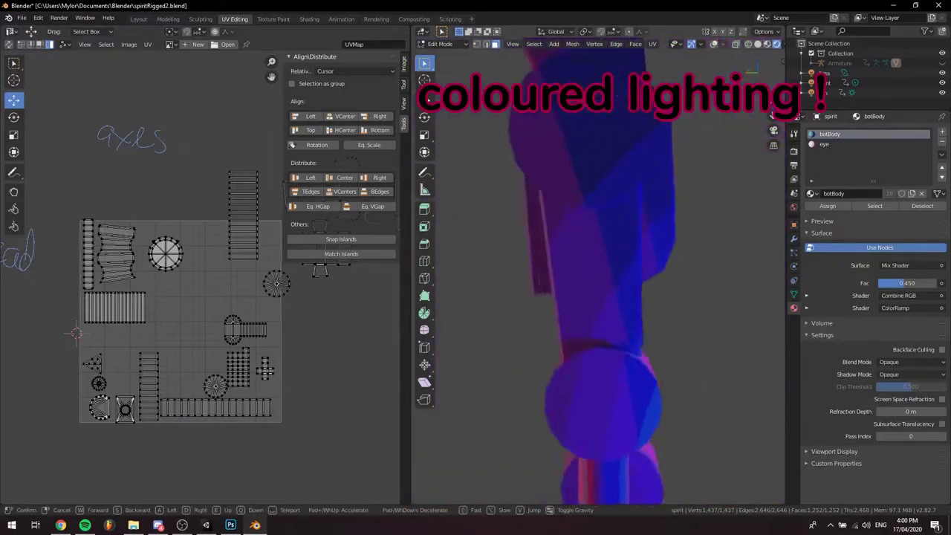
key(s)
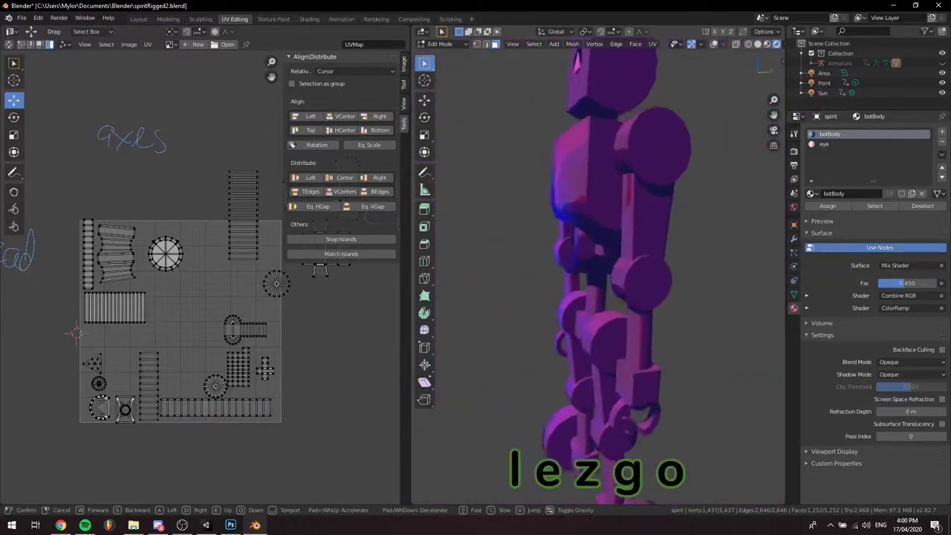
key(w)
middle_drag(617, 318, 618, 350)
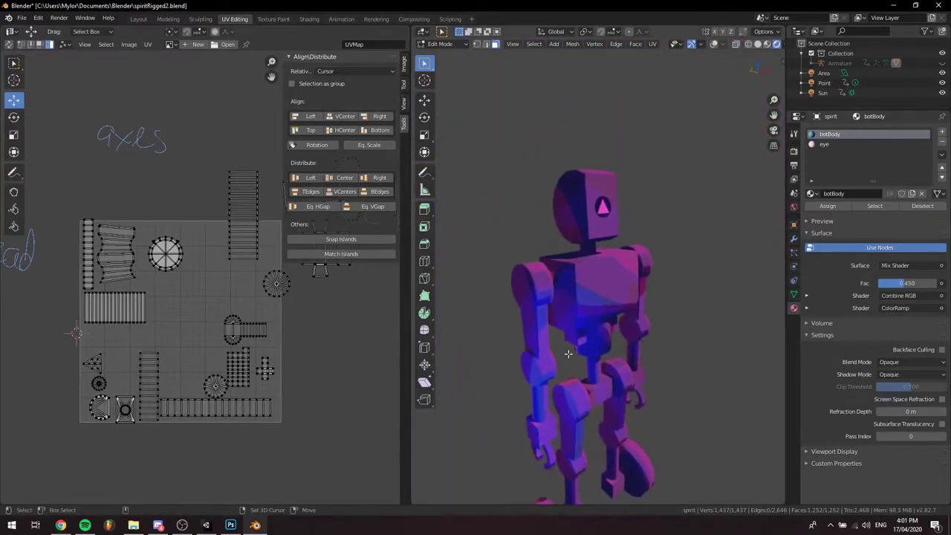
key(shift+grave)
key(w)
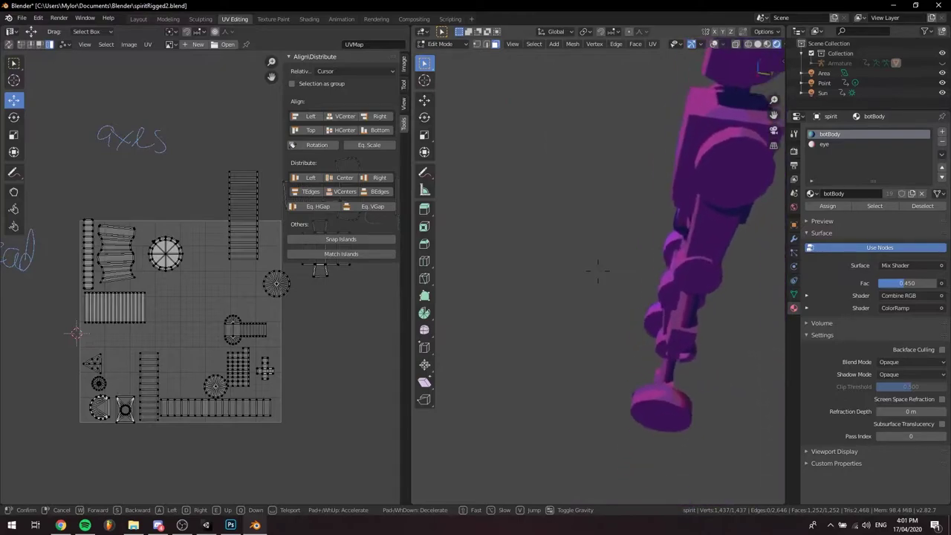
key(a)
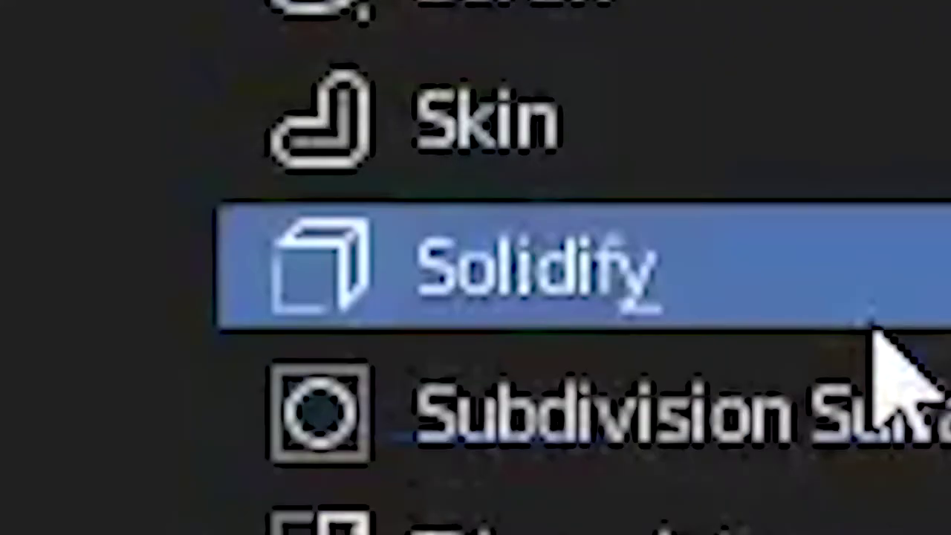
- Add a Solidify modifier to the robot mesh and set its thickness to -0.05 m for outlines
click(872, 324)
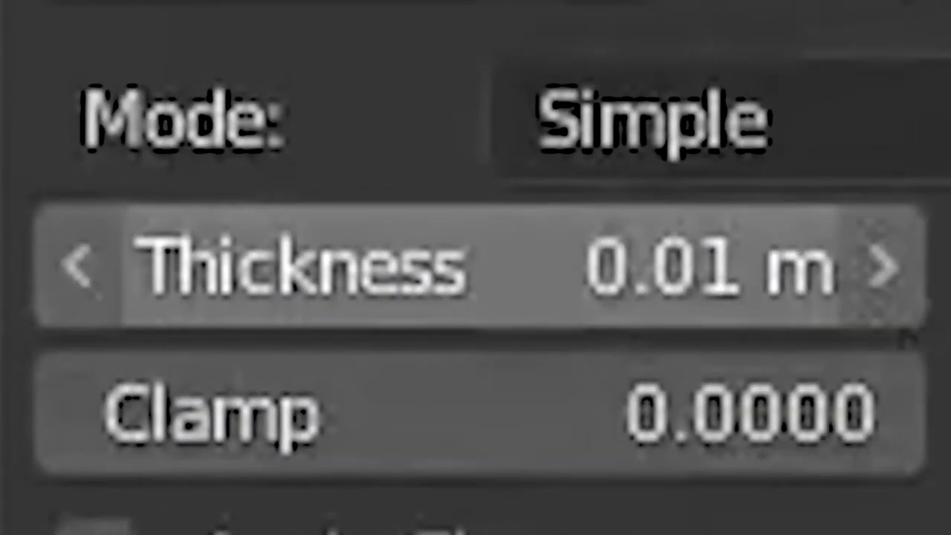
drag(478, 268, 336, 267)
drag(818, 256, 409, 256)
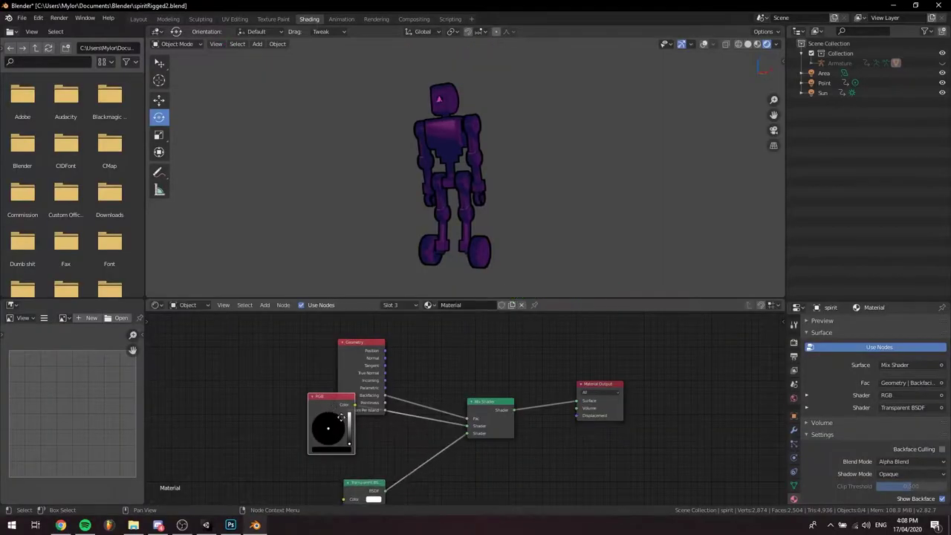
- Reposition the black RGB node in the outline material's node tree and inspect the outlined robot from the side
drag(341, 418, 359, 436)
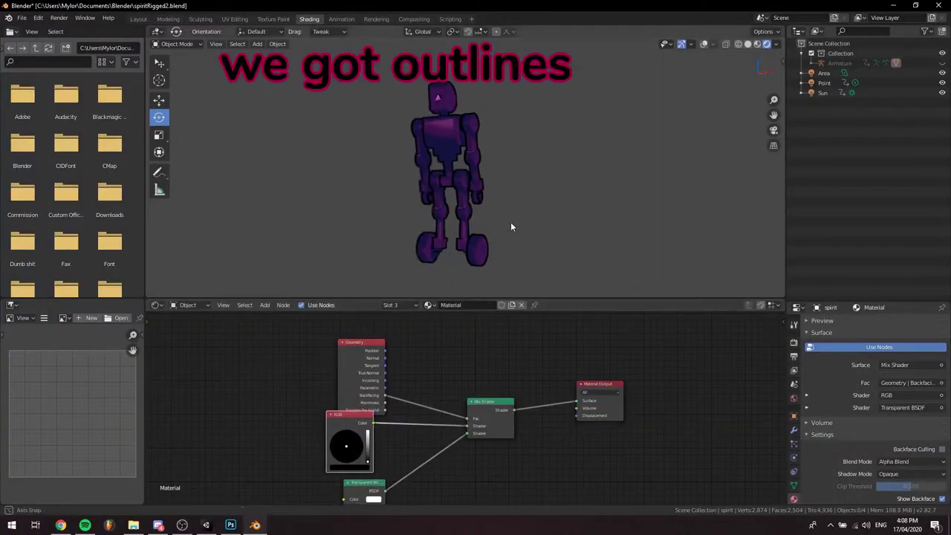
scroll(498, 158, up, 6)
middle_drag(514, 162, 696, 183)
scroll(696, 182, down, 5)
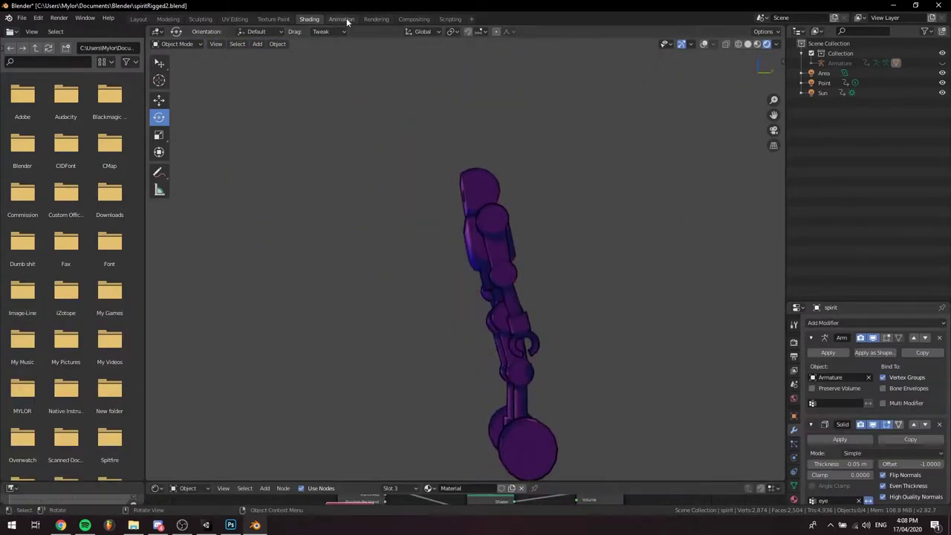
- Open the Animation workspace, inspect the robot during playback from a low angle, and return to frame 0
click(341, 19)
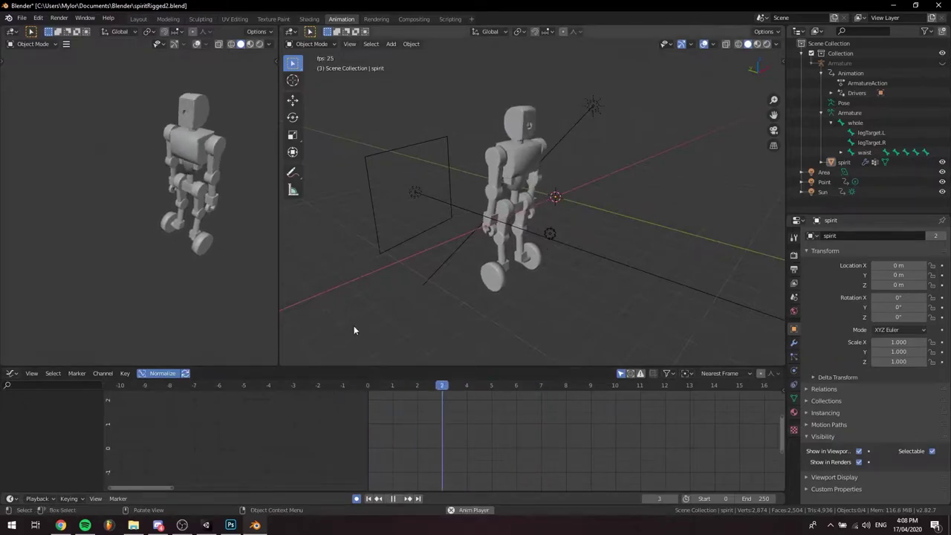
middle_drag(353, 333, 486, 208)
drag(594, 385, 393, 405)
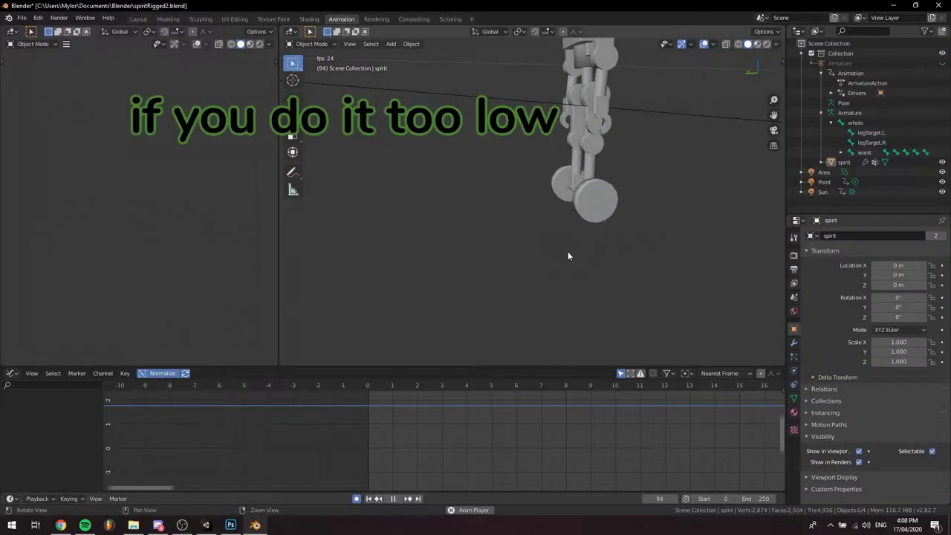
key(Escape)
mouse_move(385, 394)
mouse_down()
mouse_move(664, 397)
mouse_move(371, 400)
mouse_up()
scroll(385, 250, down, 8)
shift+middle_drag(385, 250, 568, 307)
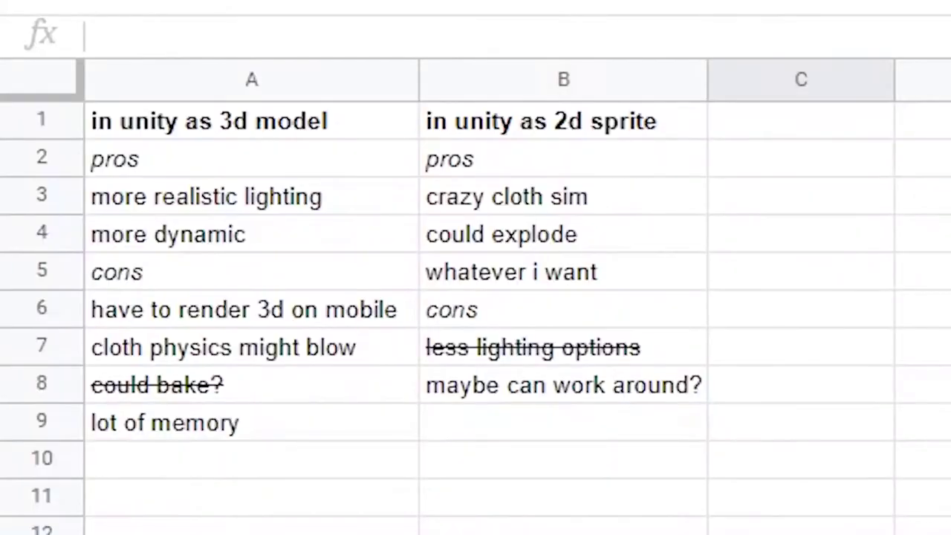
- Switch to the spreadsheet, make "more dynamic" in A4 bold and add "less dynamic" as a con in B9
click(329, 241)
key(ctrl+b)
click(649, 437)
text(less dynamic)
key(Return)
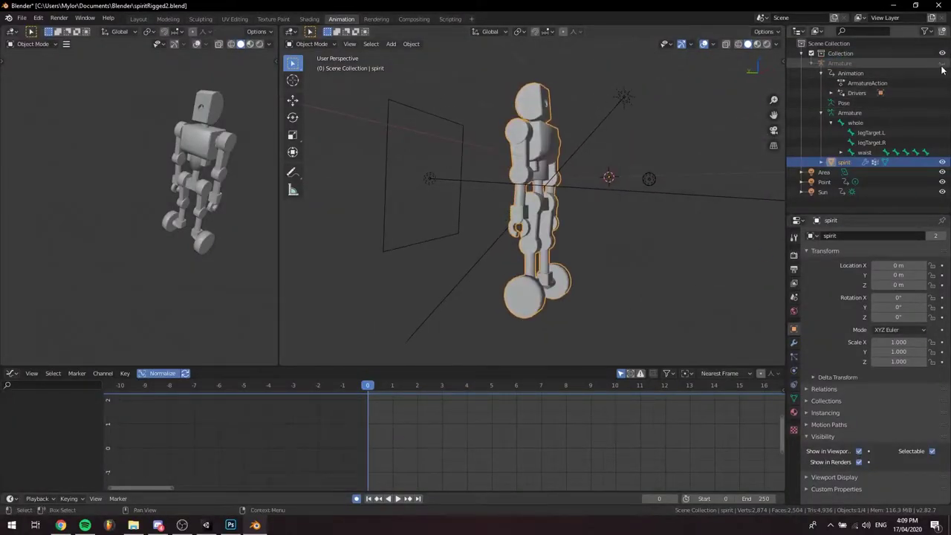
- Switch to Blender, put the armature in Pose Mode and try moving both leg target bones up along Z
middle_drag(539, 312, 573, 308)
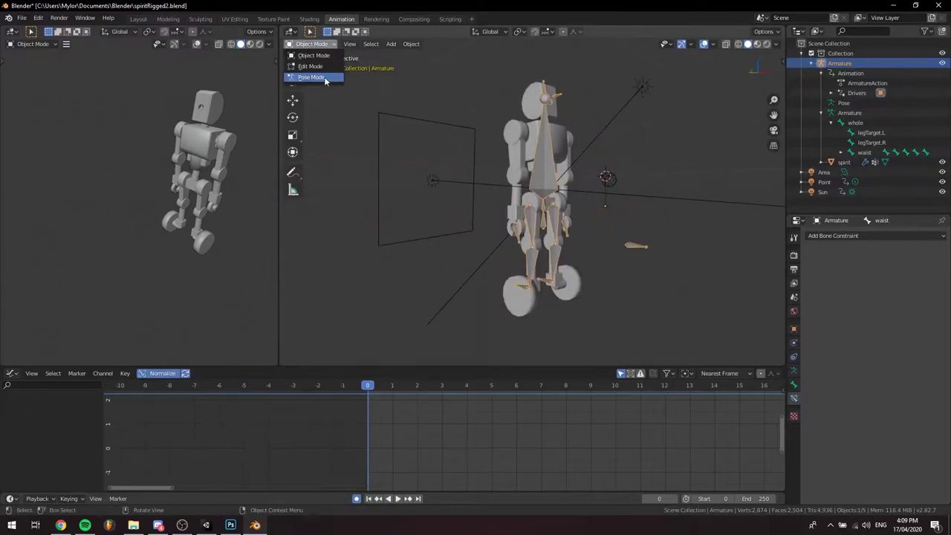
click(312, 78)
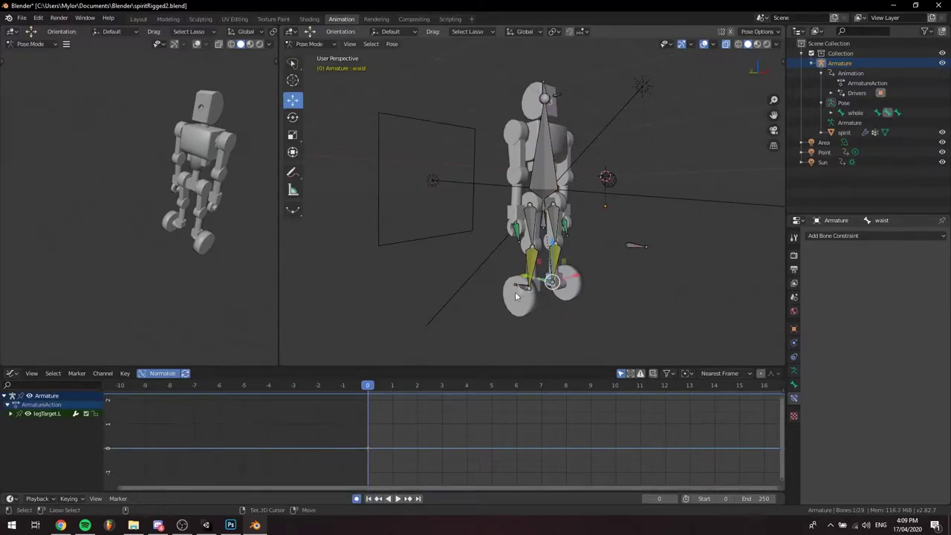
key(g)
key(z)
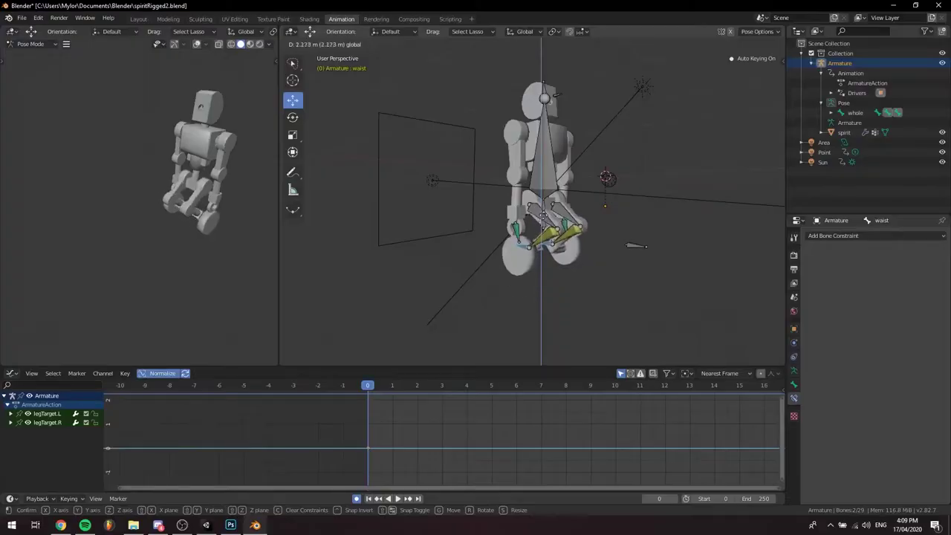
key(alt+a)
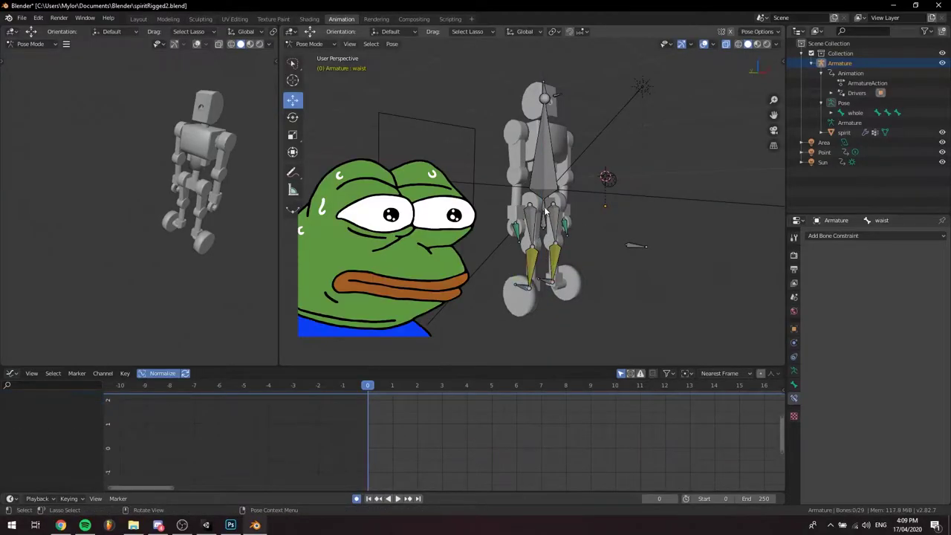
- Lower the waist bone at frame 0 so that the robot's knees bend
click(541, 212)
key(g)
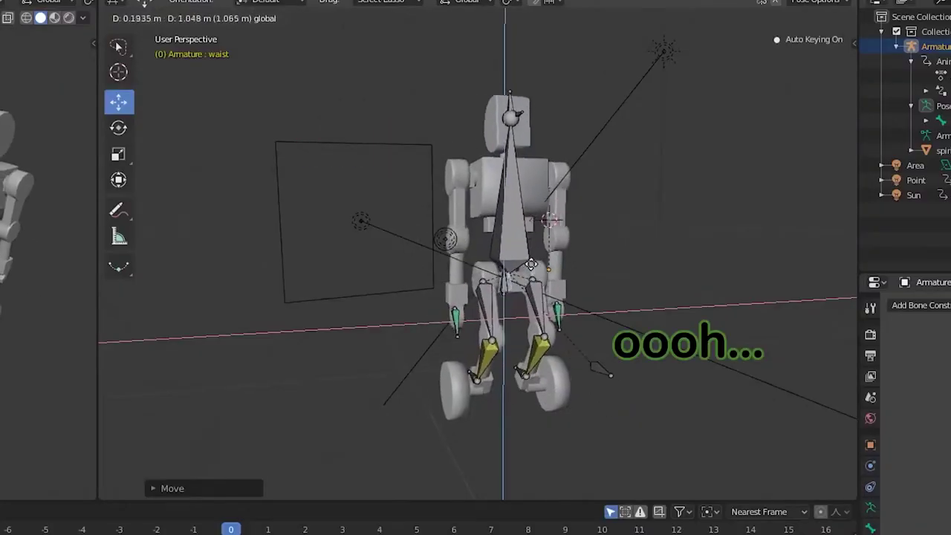
right_click(473, 313)
key(alt+a)
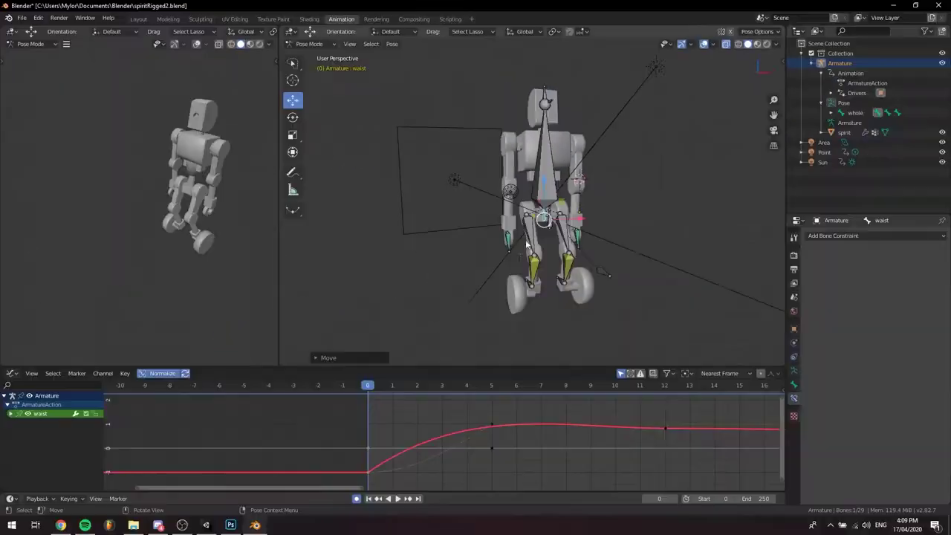
- Pose the robot with its right arm raised and rotate the chest bone to tilt the torso
middle_drag(532, 262, 584, 257)
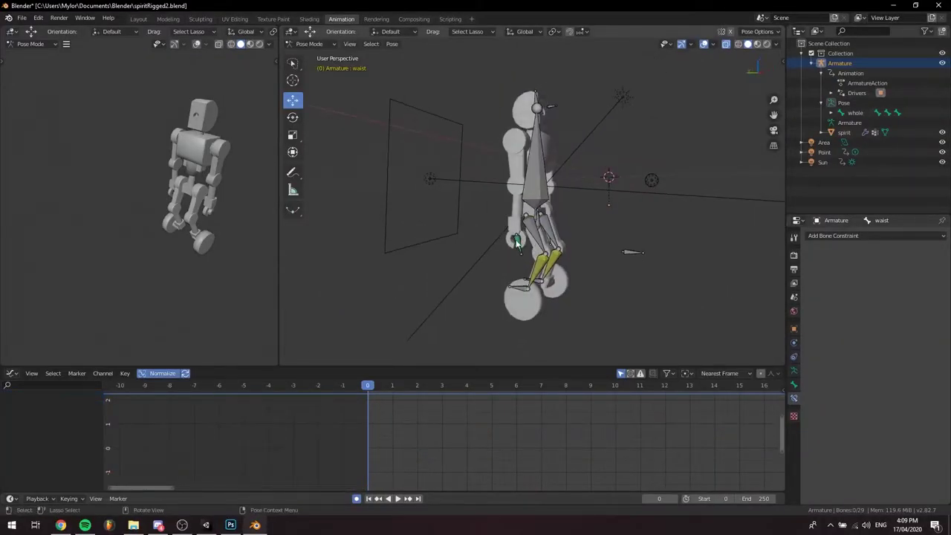
key(g)
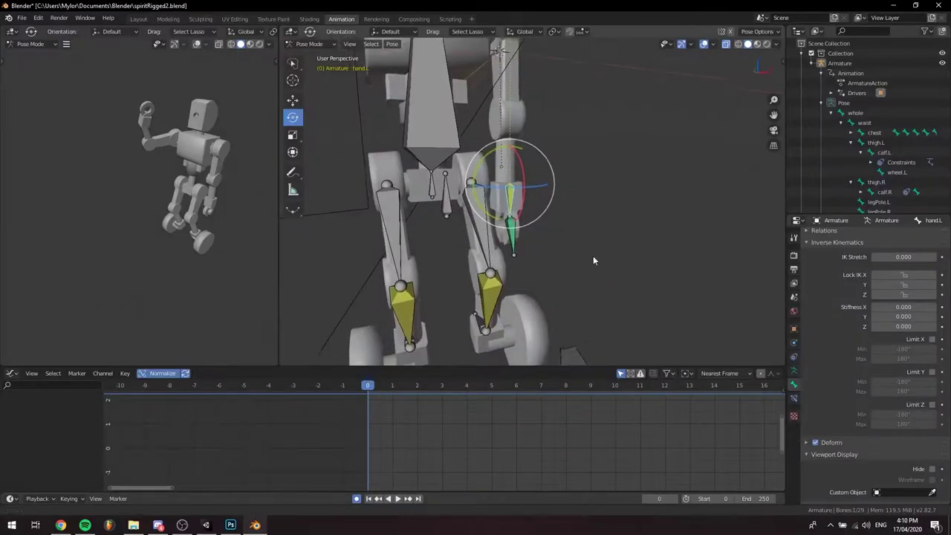
middle_drag(593, 256, 584, 144)
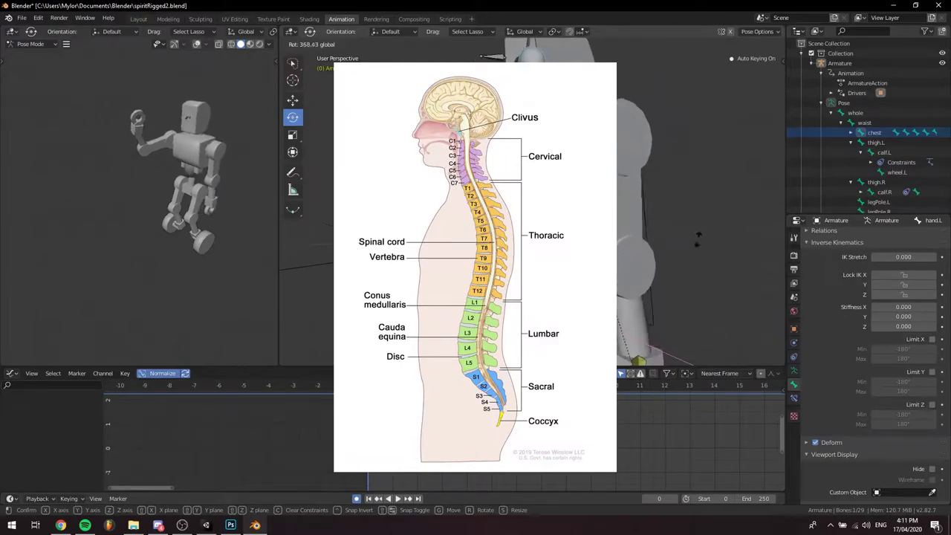
click(746, 316)
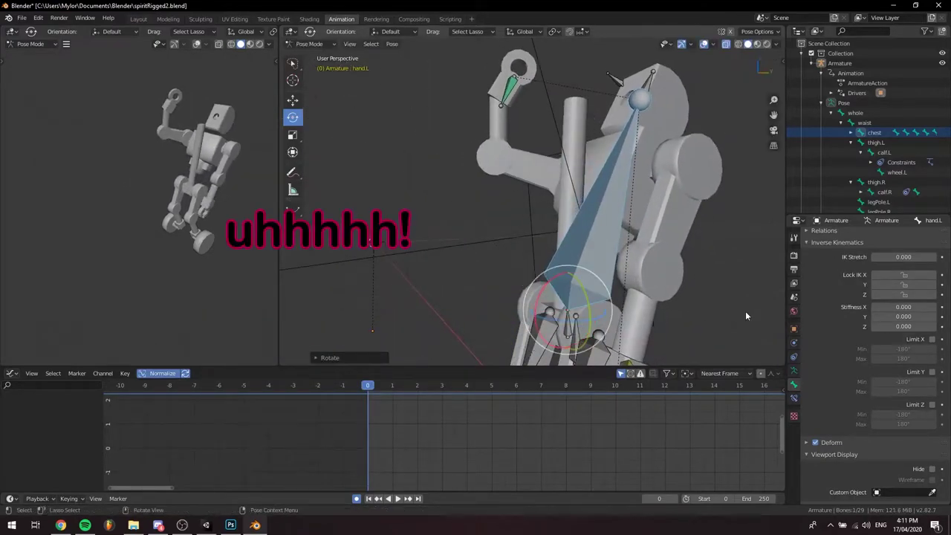
- Select the waist vertex group of the spirit mesh and show the mesh in Edit Mode with solid shading
scroll(946, 206, down, 1)
scroll(878, 138, up, 1)
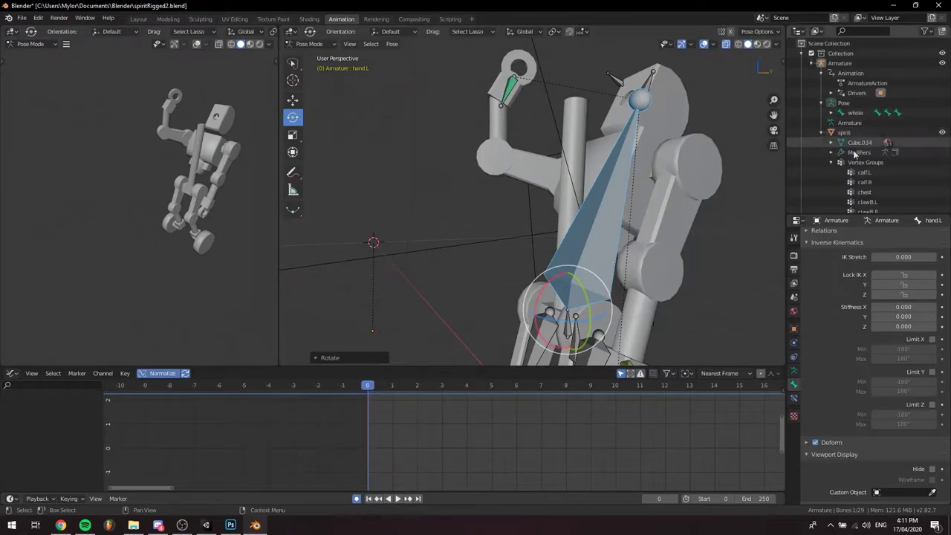
scroll(848, 152, down, 5)
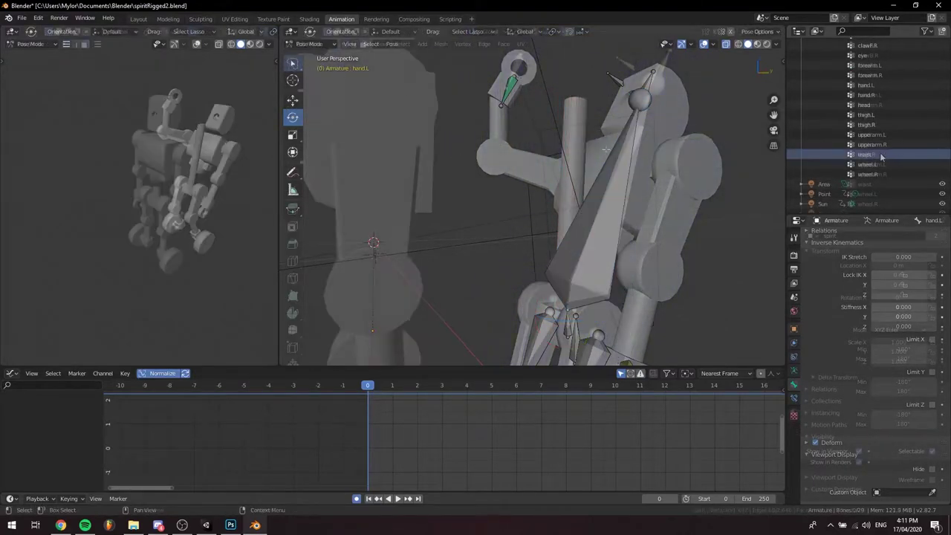
click(881, 155)
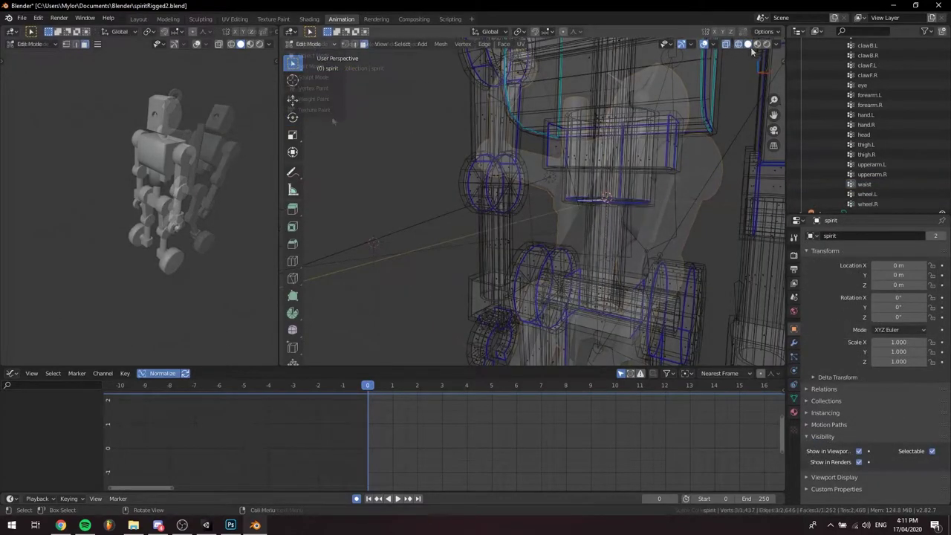
click(750, 47)
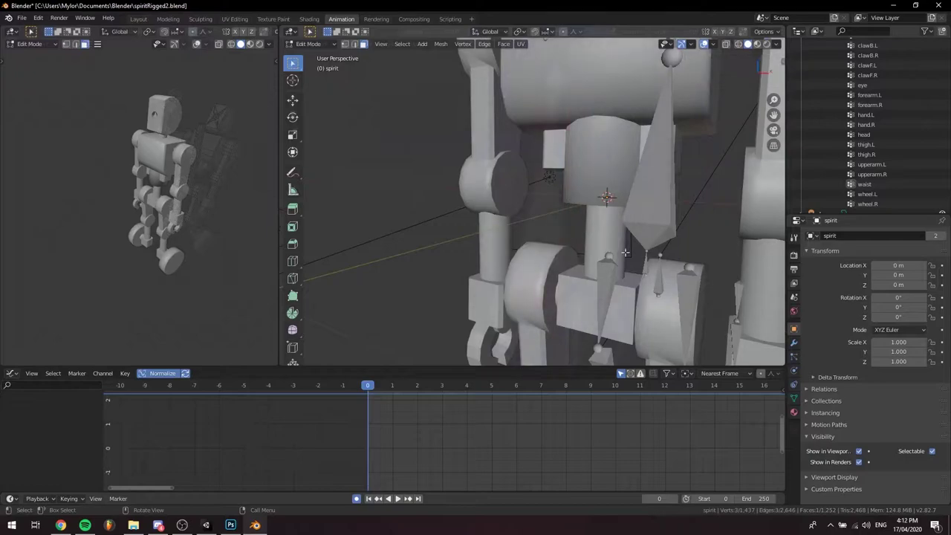
- Examine the spirit mesh's waist and spine from several angles, flying through the model in wireframe with walk navigation
middle_drag(735, 62, 690, 243)
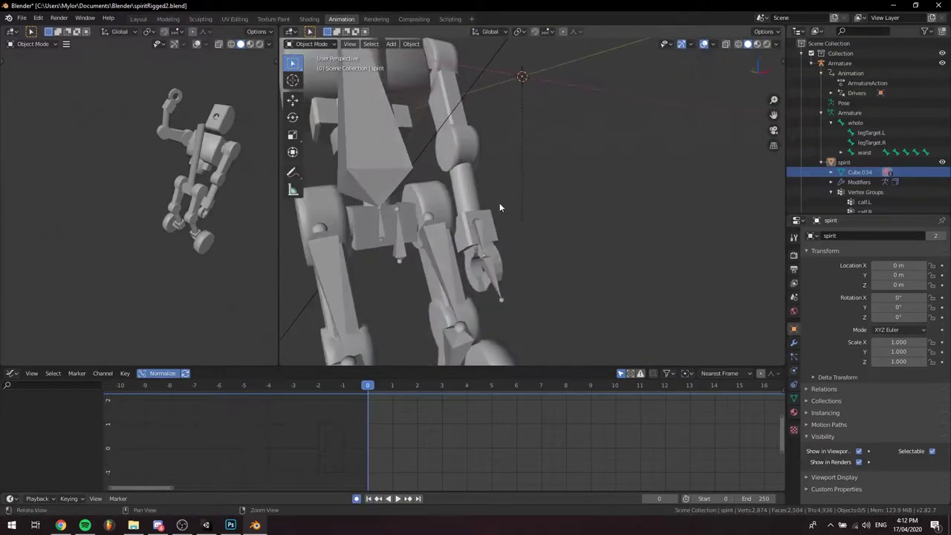
middle_drag(499, 204, 623, 52)
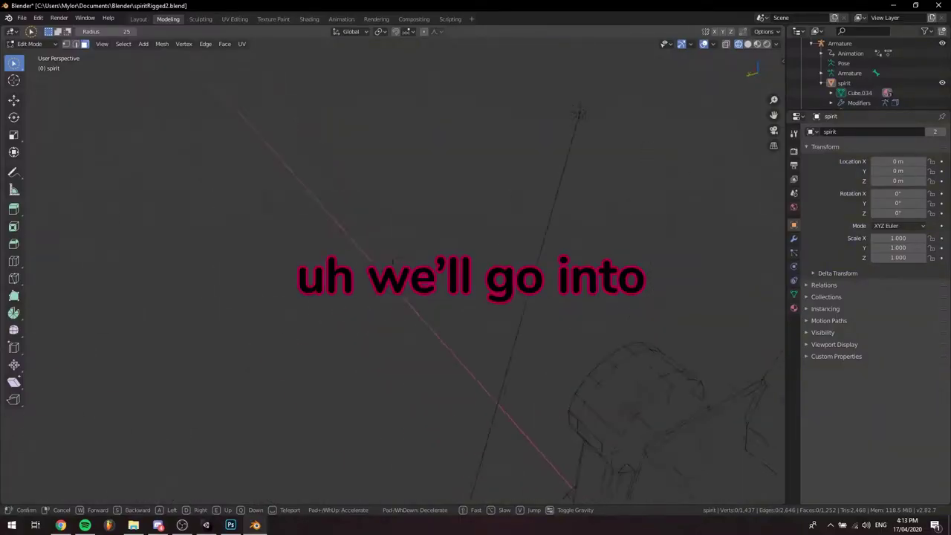
key(w)
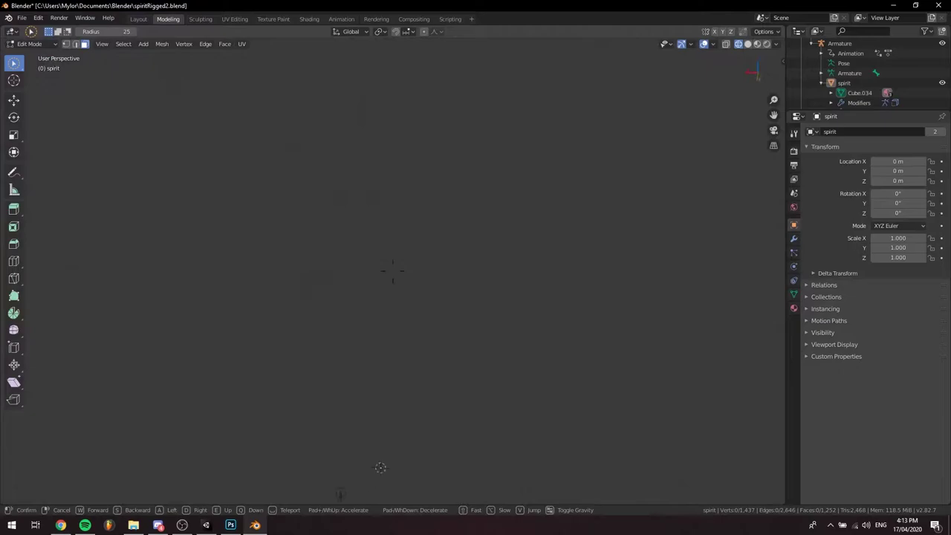
key(w)
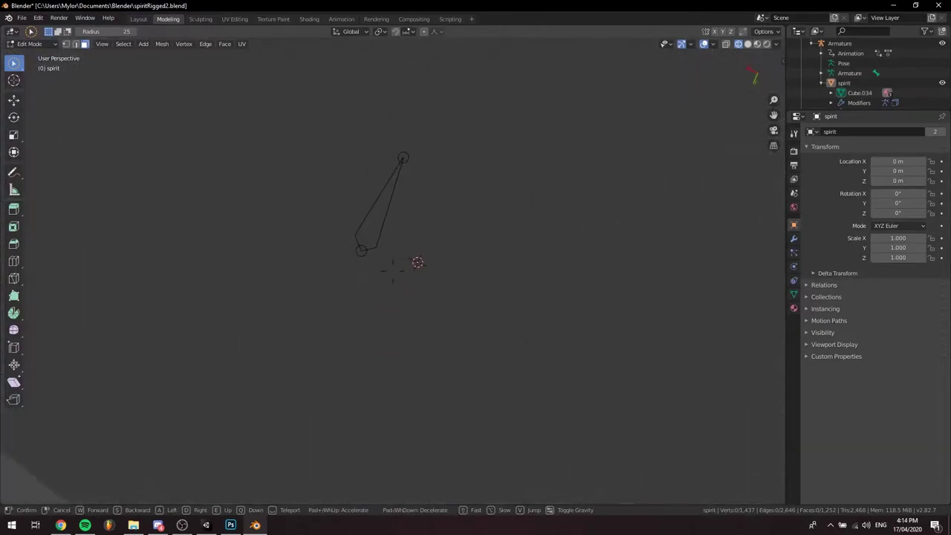
key(w)
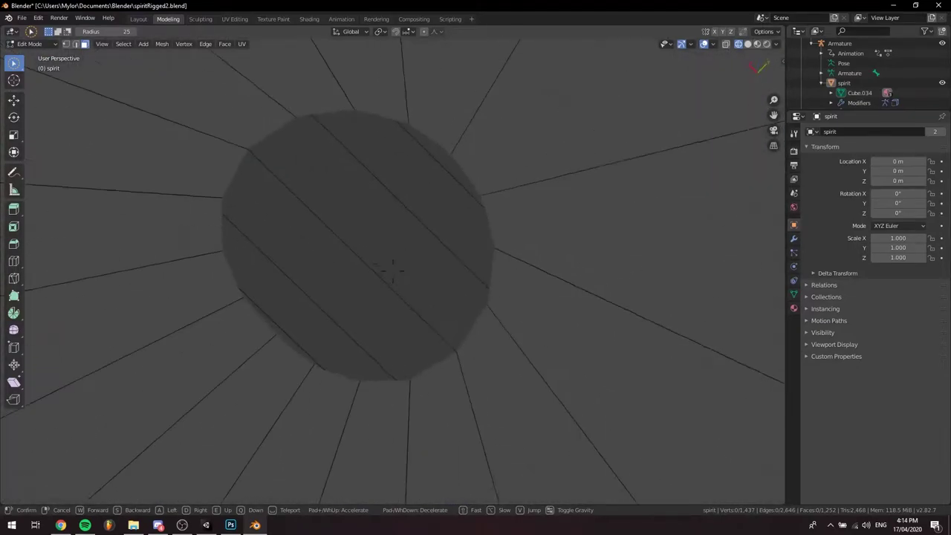
key(w)
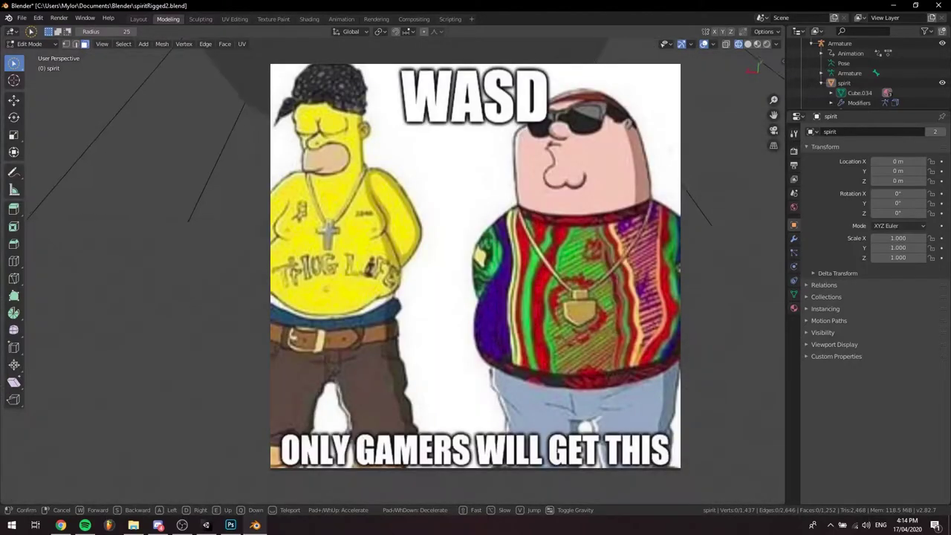
key(w)
key(shift+grave)
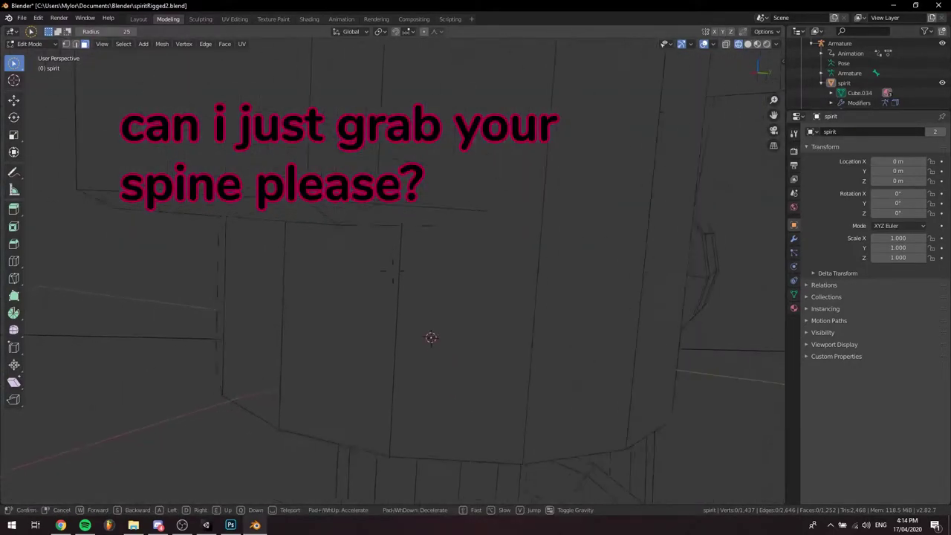
key(s)
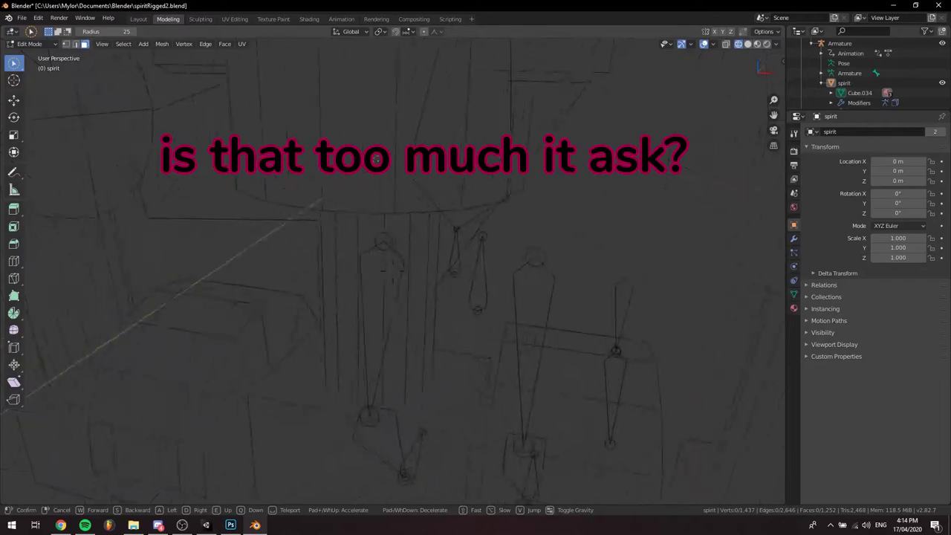
key(w)
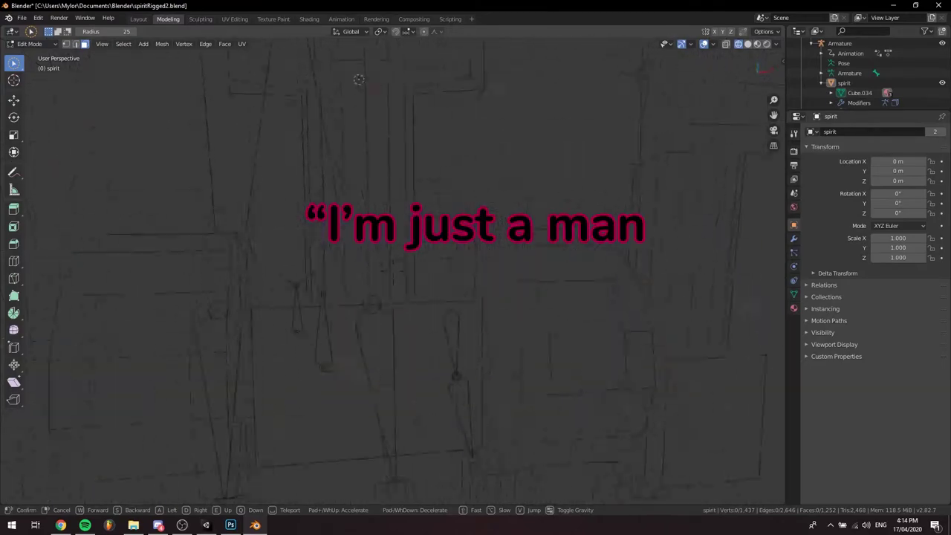
click(393, 272)
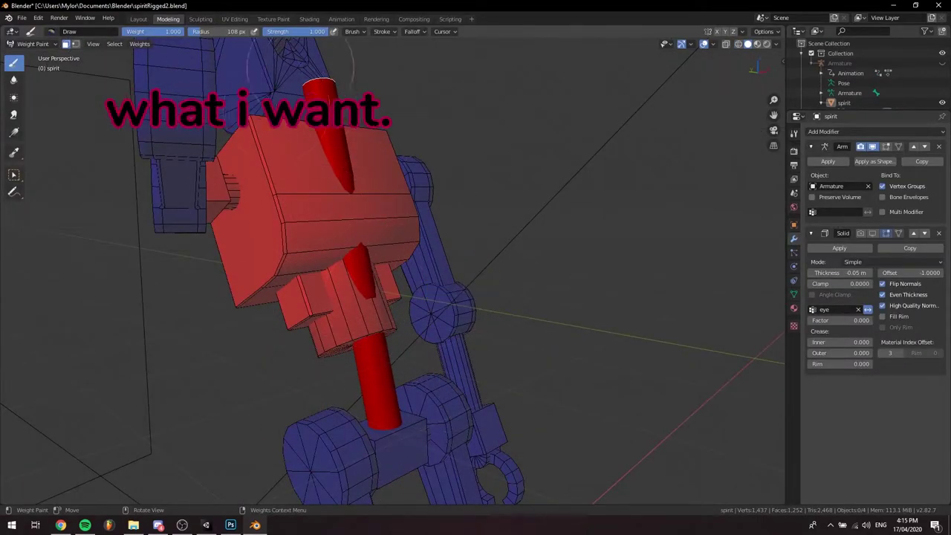
- Make the waist vertex group of the spirit mesh active for weight painting
scroll(914, 96, down, 3)
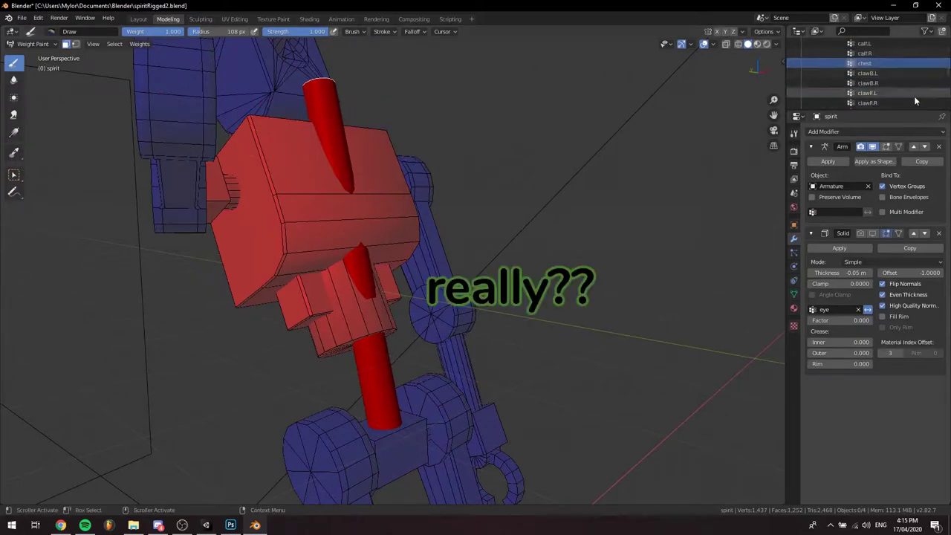
scroll(910, 89, down, 3)
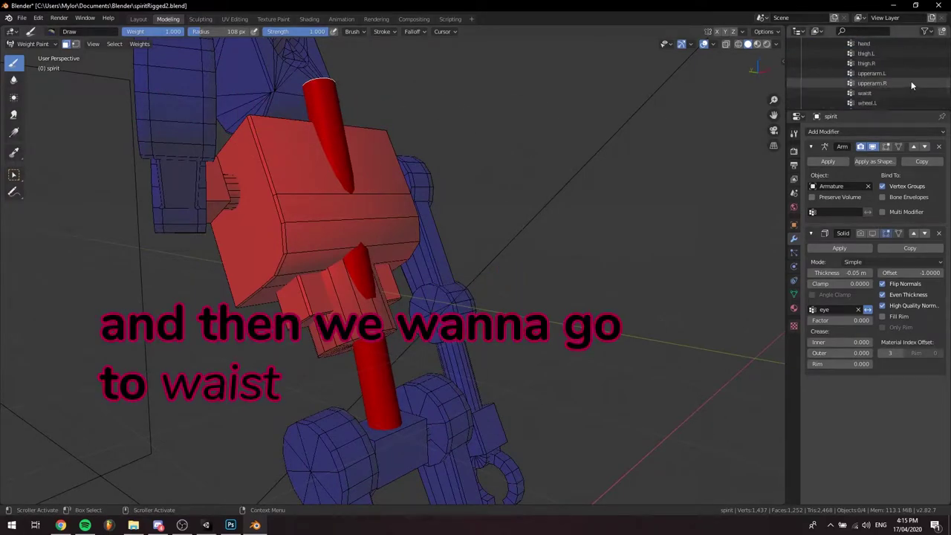
click(906, 73)
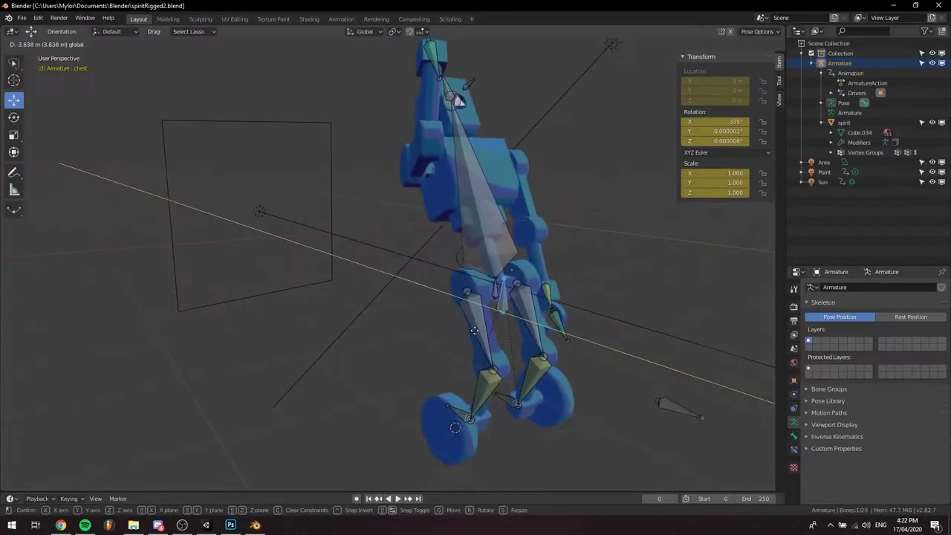
- Try moving the chest bone along Y in the posed rig and return to the first frame
click(439, 232)
mouse_move(411, 255)
middle_down()
mouse_move(381, 239)
mouse_move(366, 251)
mouse_move(407, 257)
middle_up()
click(369, 499)
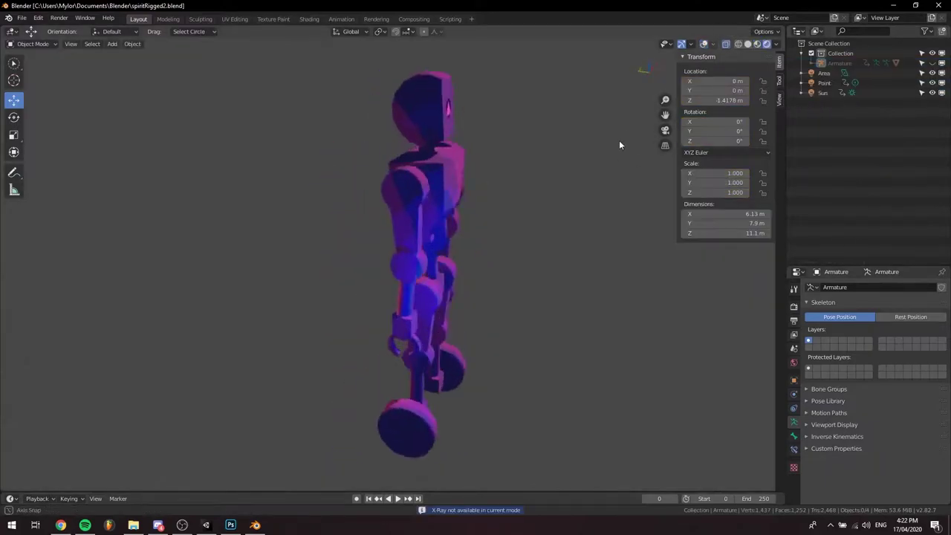
- Select the spirit mesh in Object Mode and enable Collision physics on it
mouse_move(619, 139)
middle_down()
mouse_move(562, 86)
mouse_move(560, 189)
mouse_move(597, 135)
mouse_move(382, 207)
middle_up()
key(c)
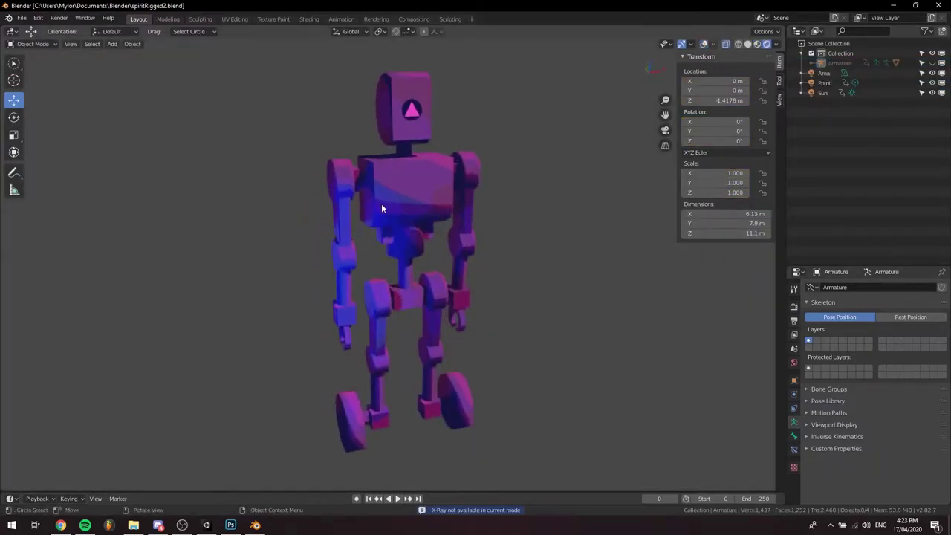
click(845, 63)
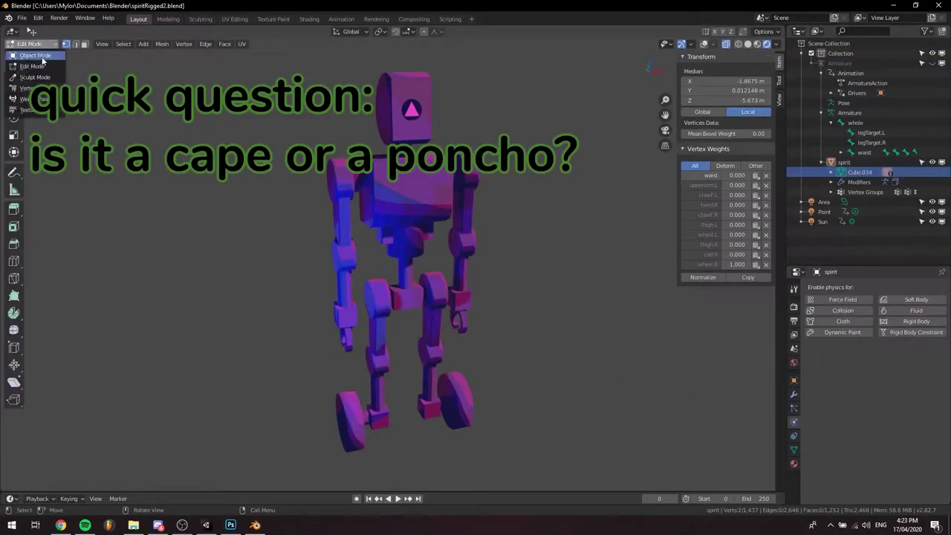
click(43, 58)
mouse_move(593, 288)
middle_down()
mouse_move(575, 279)
mouse_move(596, 281)
middle_up()
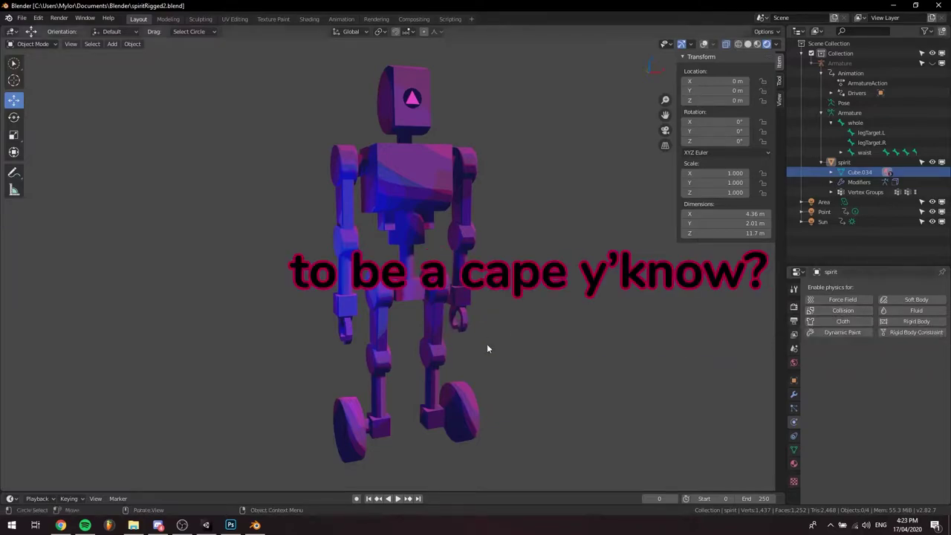
click(842, 312)
middle_drag(571, 284, 473, 268)
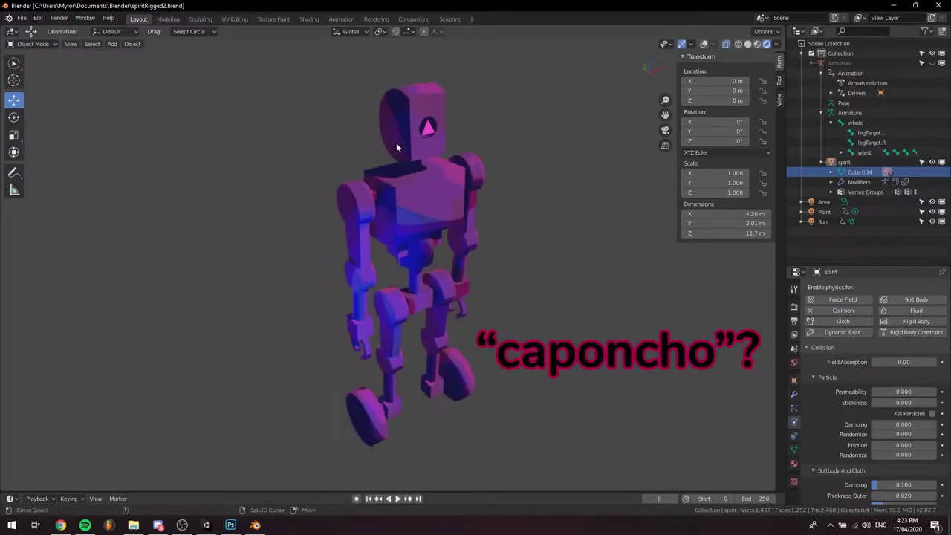
- Place the 3D cursor on the robot's upper chest and add a plane mesh there
click(419, 169)
middle_drag(419, 169, 191, 141)
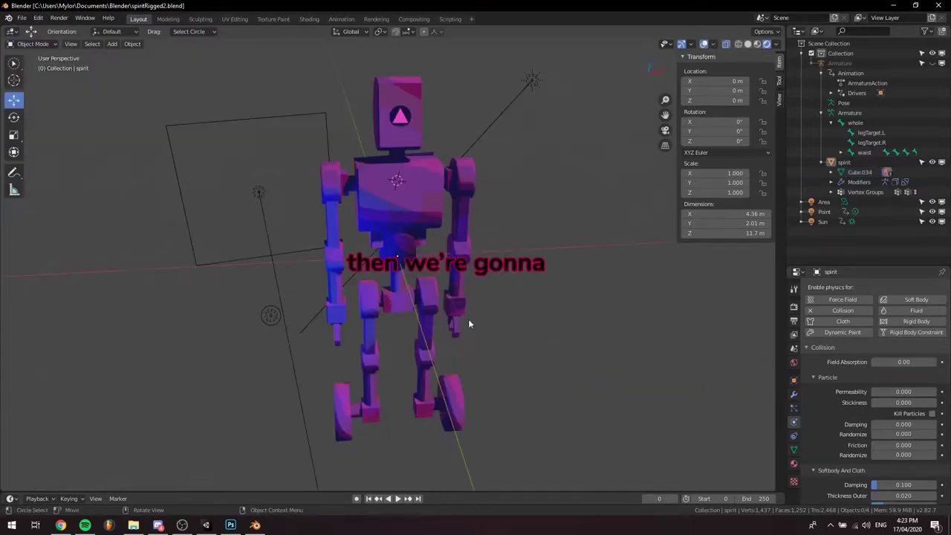
key(shift+a)
mouse_move(468, 317)
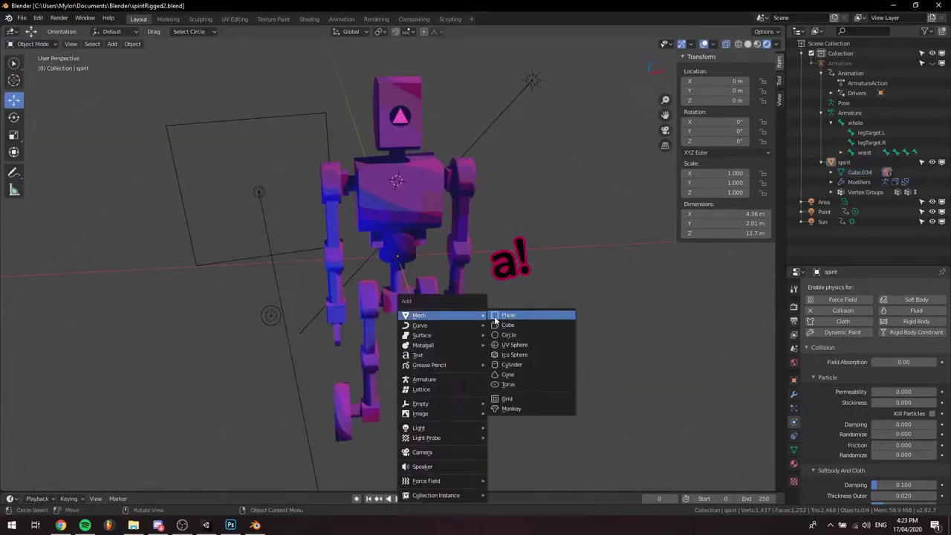
click(508, 315)
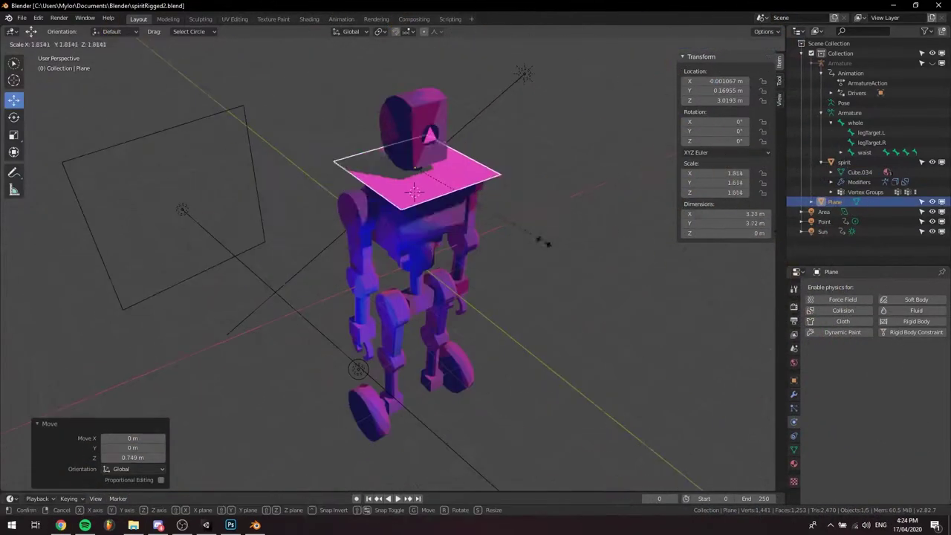
- Enlarge the plane at the robot's neck to a scale of about 4.237 and rotate it -45° about Z
key(s)
click(711, 388)
key(r)
key(x)
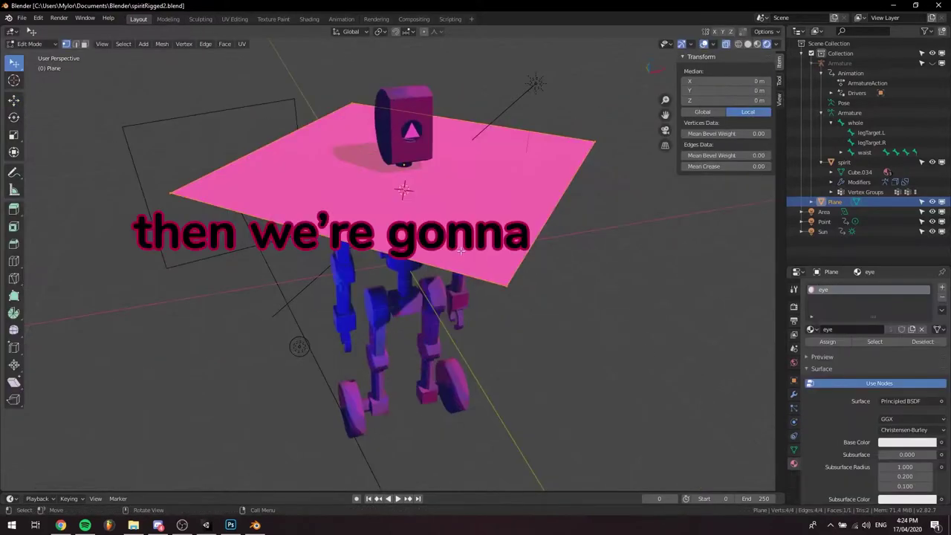
key(grave)
key(Escape)
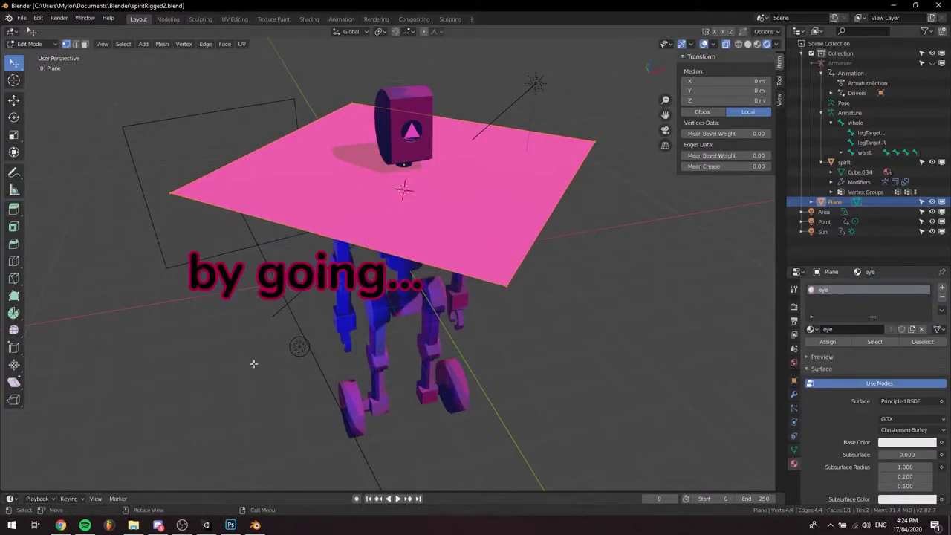
key(shift+space)
key(m)
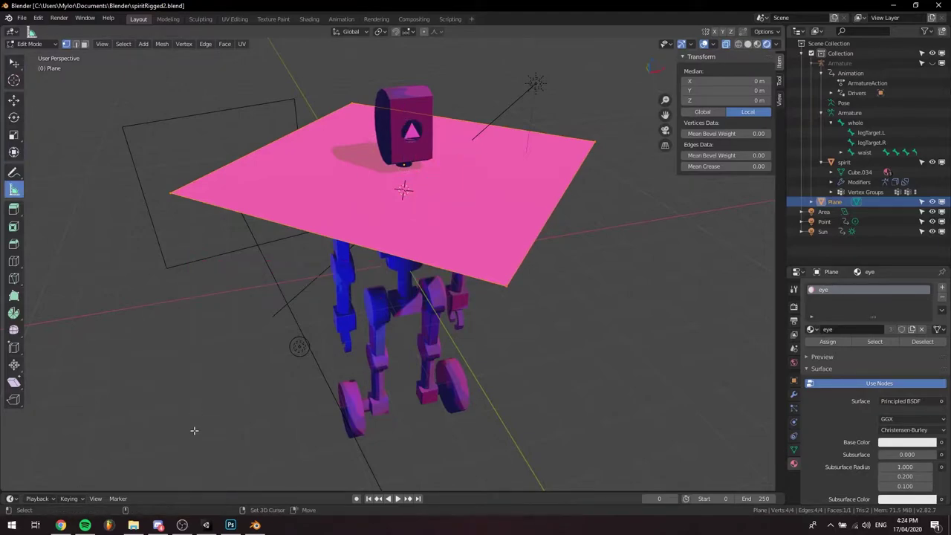
key(shift+space)
key(k)
key(shift+space)
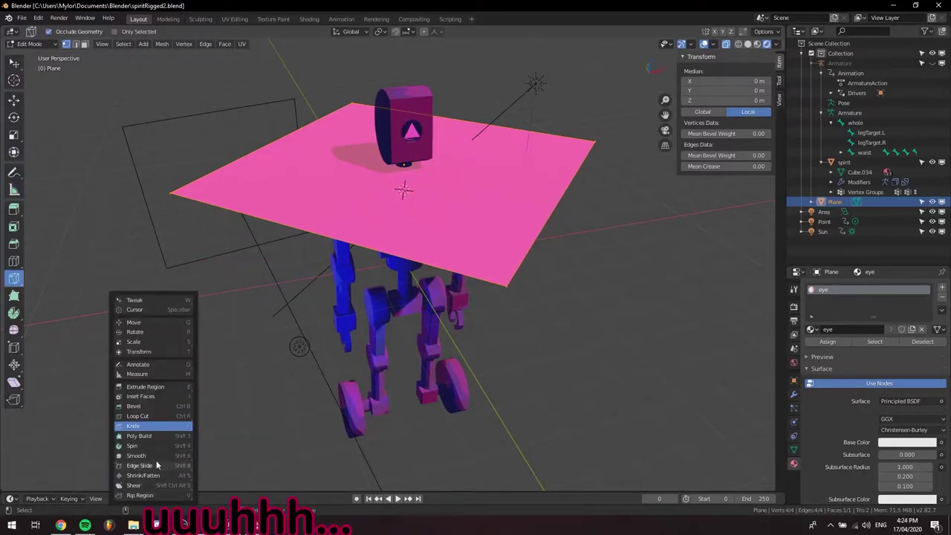
key(shift+space)
key(k)
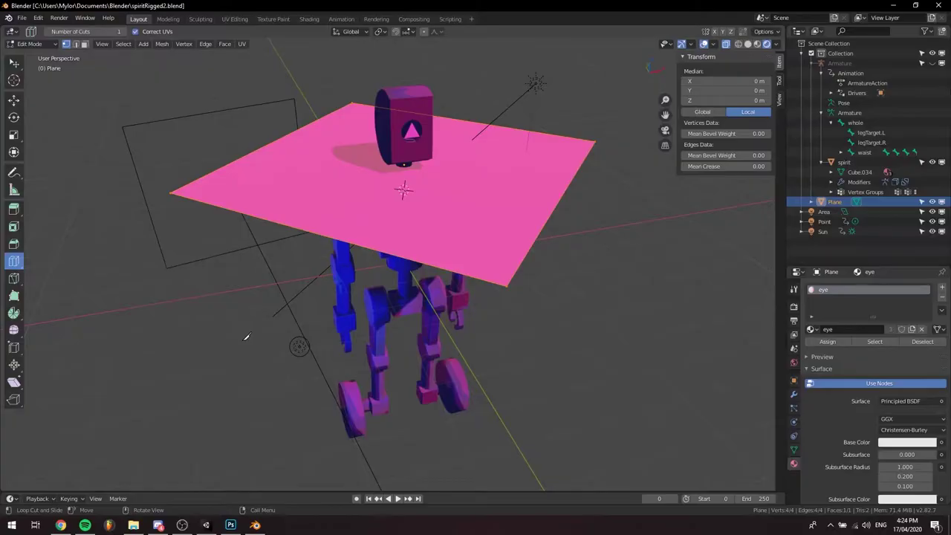
- Subdivide the plane into a grid of small faces
key(F3)
text(sub)
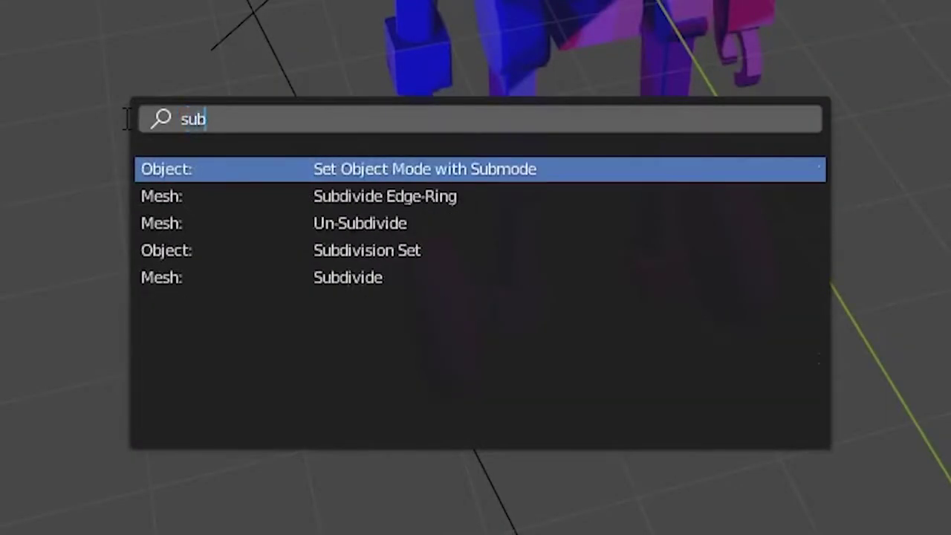
key(Down)
key(Down)
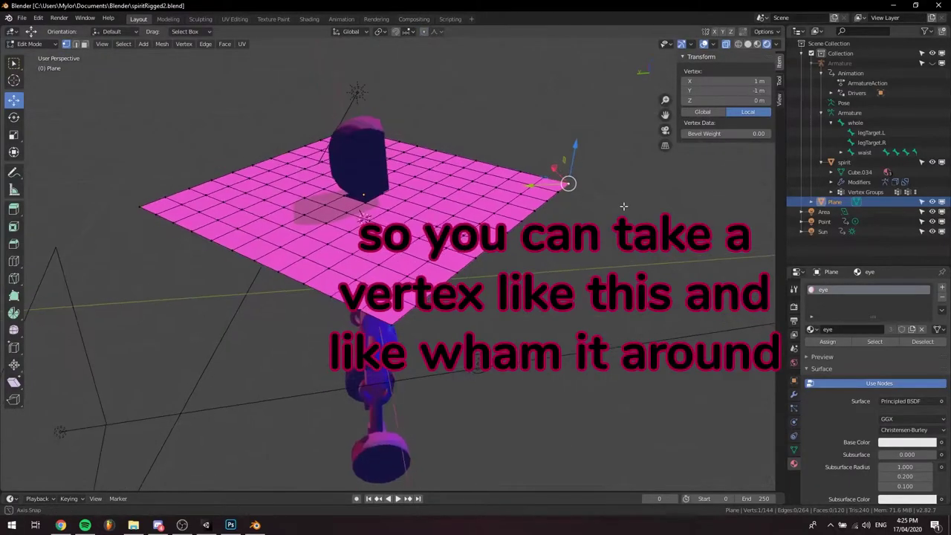
- Turn on proportional editing and pull the plane's corner vertex inward along Y with an enlarged influence radius to round the outline
key(g)
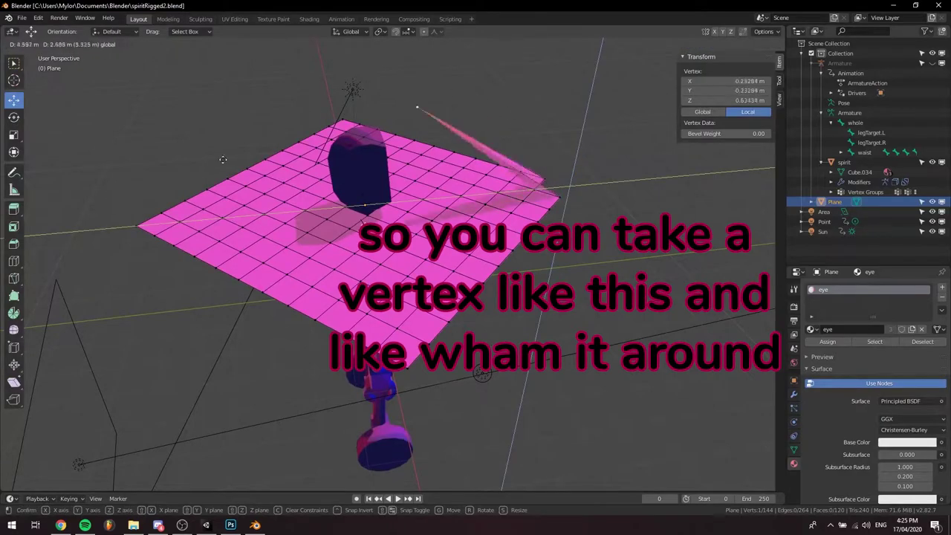
key(Escape)
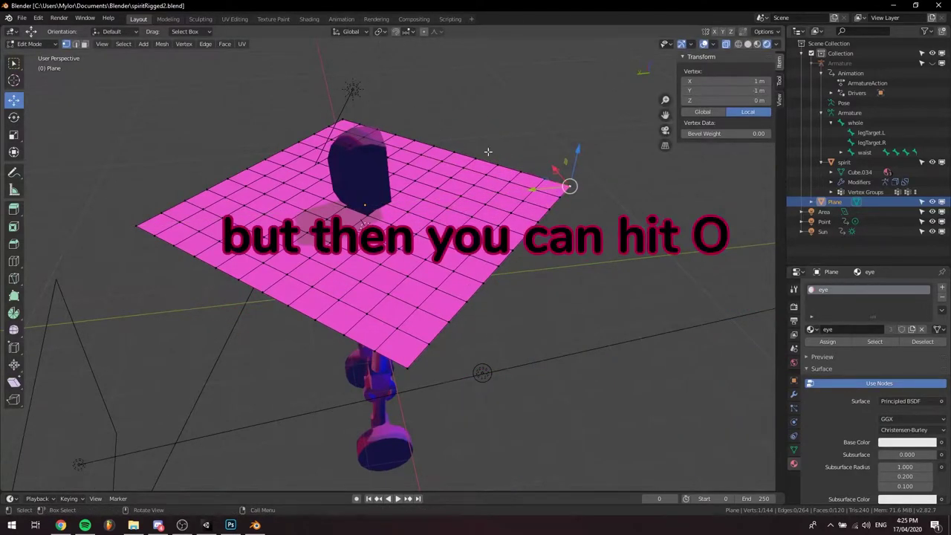
key(o)
key(g)
scroll(501, 178, down, 7)
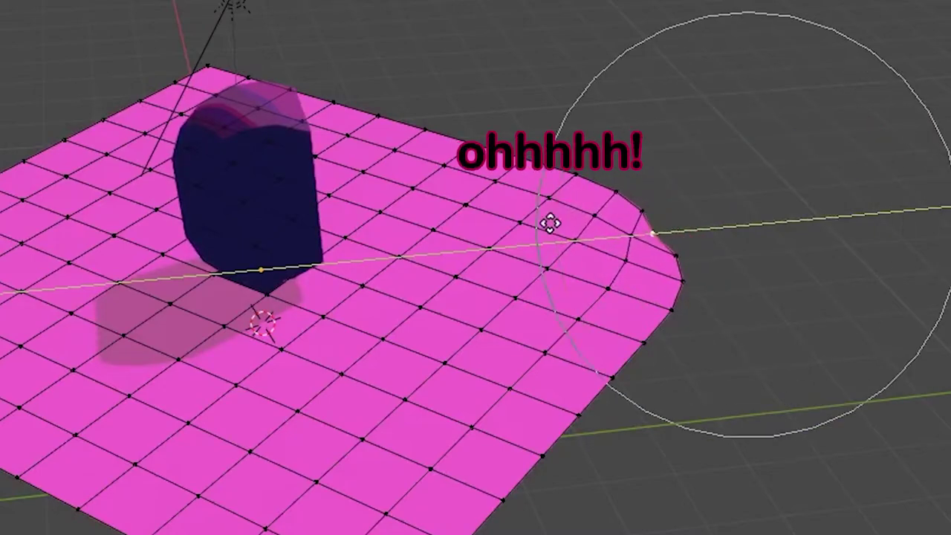
scroll(550, 223, down, 8)
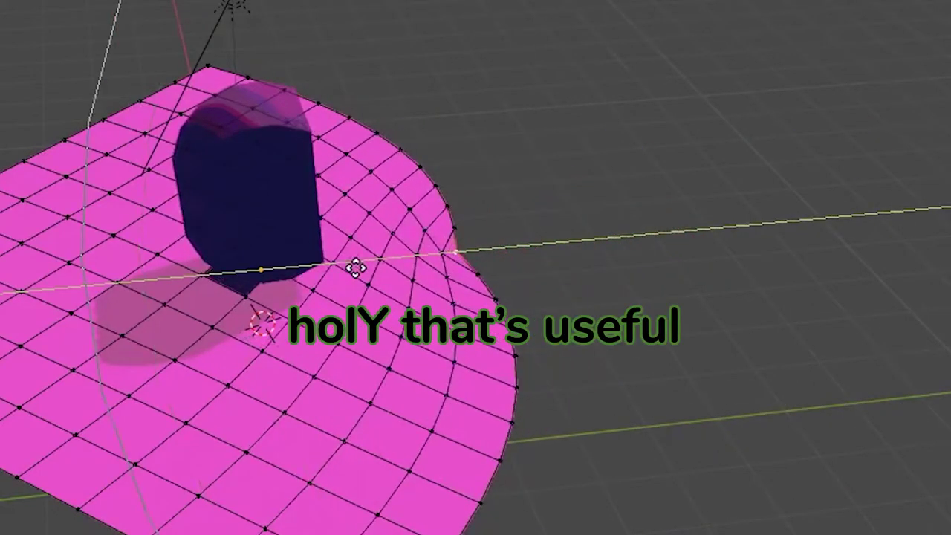
scroll(354, 268, down, 5)
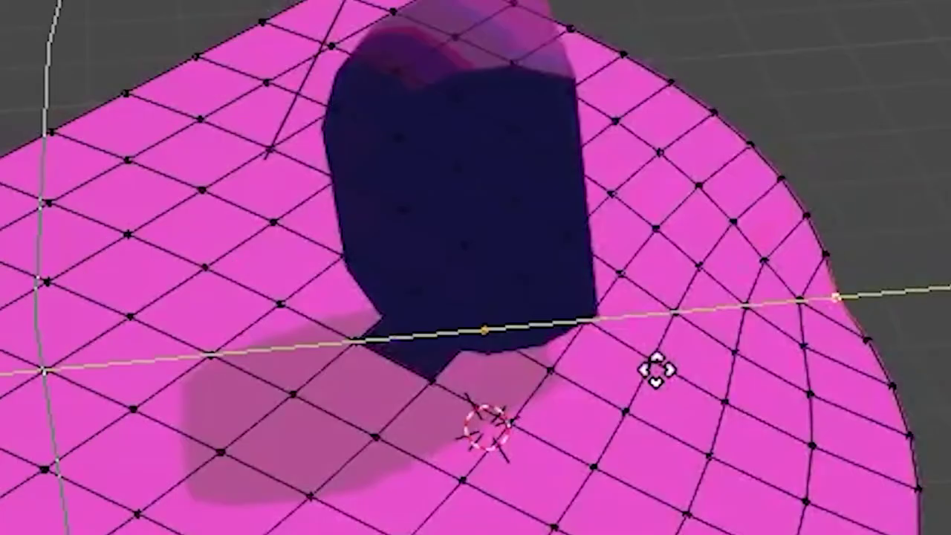
click(355, 294)
click(469, 315)
drag(297, 295, 383, 288)
middle_drag(850, 527, 837, 446)
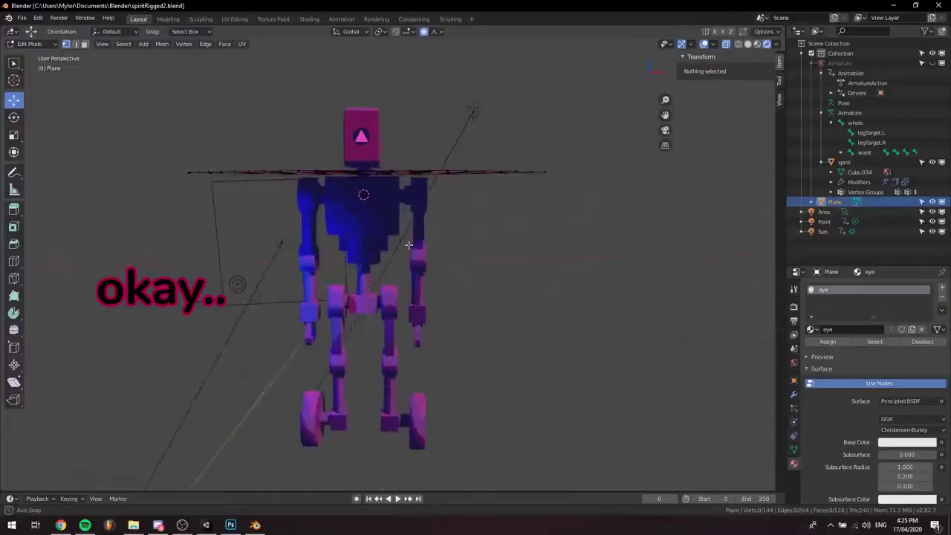
middle_drag(409, 245, 126, 282)
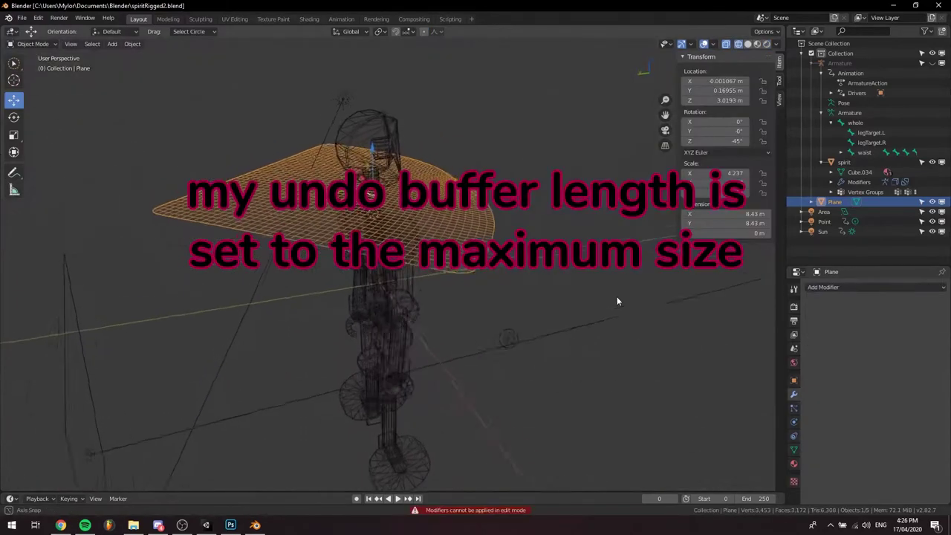
- Enable cloth physics on the rounded plane and play the simulation so it drapes over the robot
middle_drag(617, 297, 617, 368)
click(794, 422)
click(794, 423)
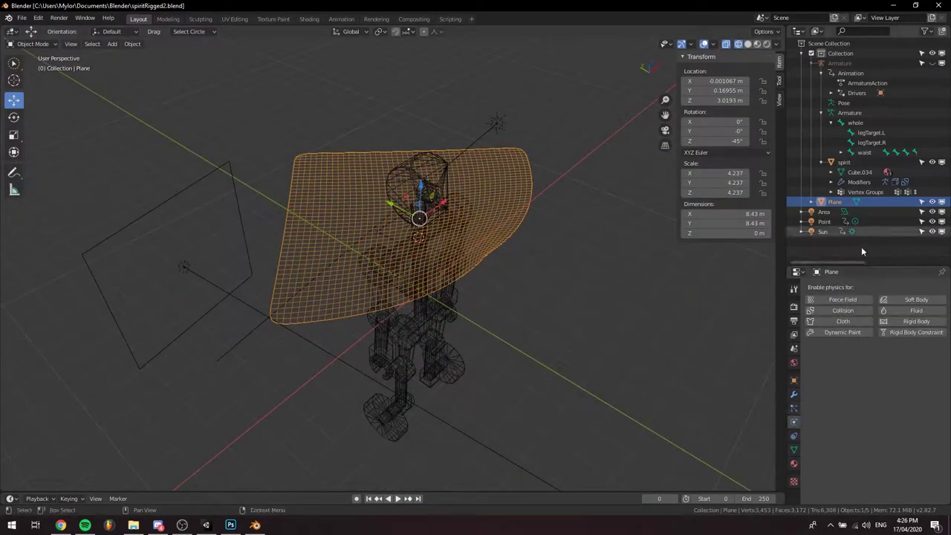
click(851, 321)
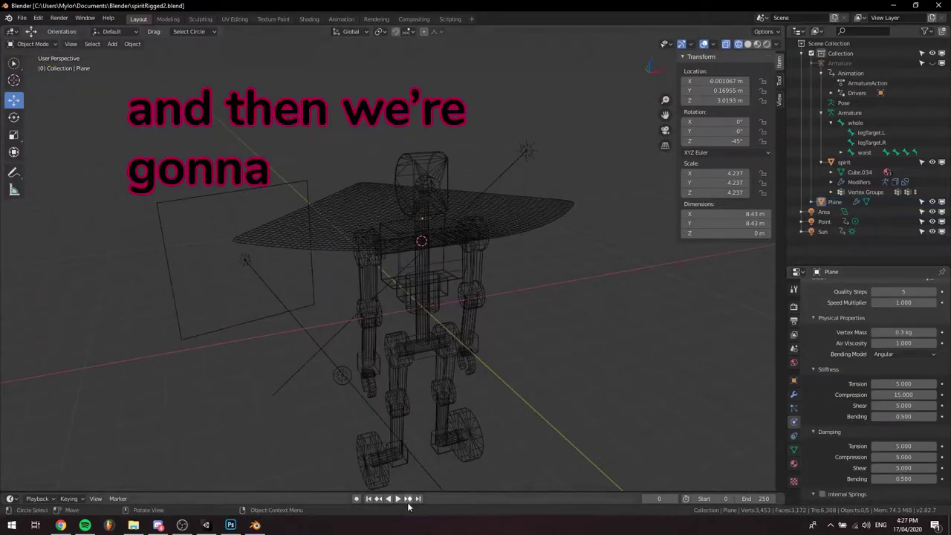
click(398, 500)
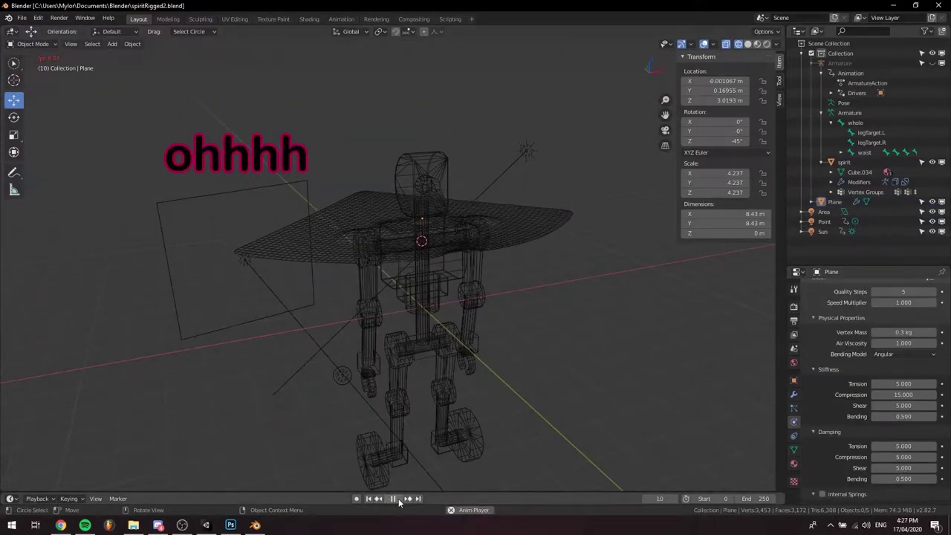
- Switch the viewport to rendered shading and examine the draped cloth around the robot's shoulders from several angles
click(748, 44)
mouse_move(587, 366)
middle_down()
mouse_move(582, 315)
mouse_move(596, 317)
middle_up()
middle_drag(629, 330, 497, 340)
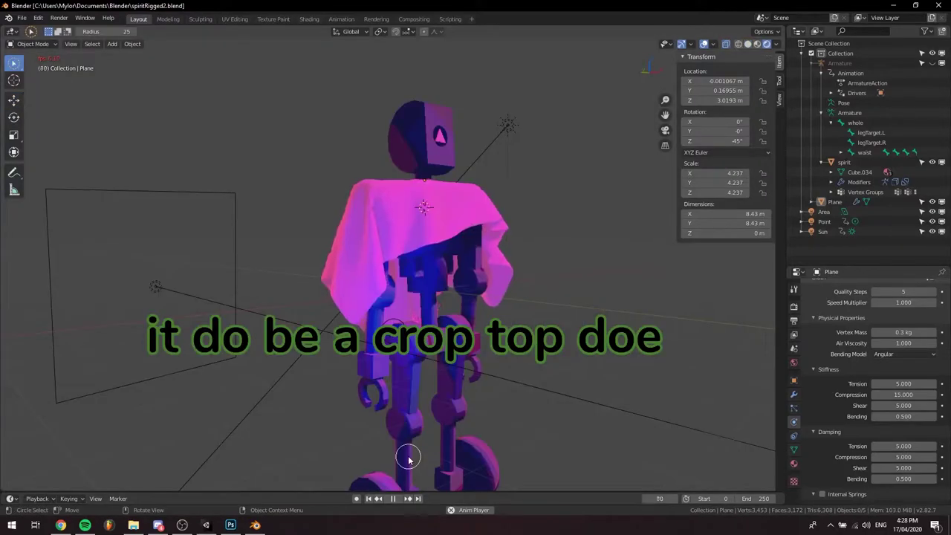
middle_drag(408, 458, 656, 298)
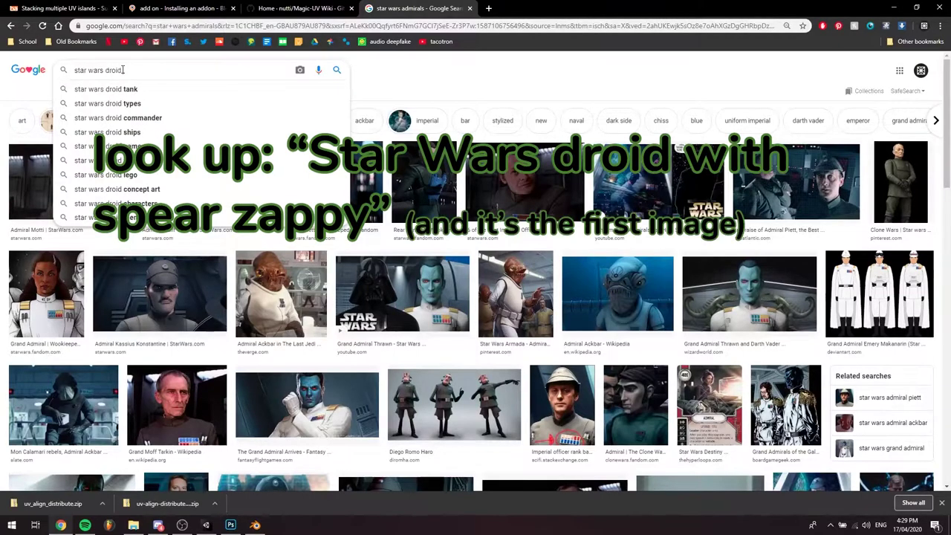
- Search images in the browser for "starwars droid with spear zappy" and look through the results for caped droid references
text(th spea)
click(52, 182)
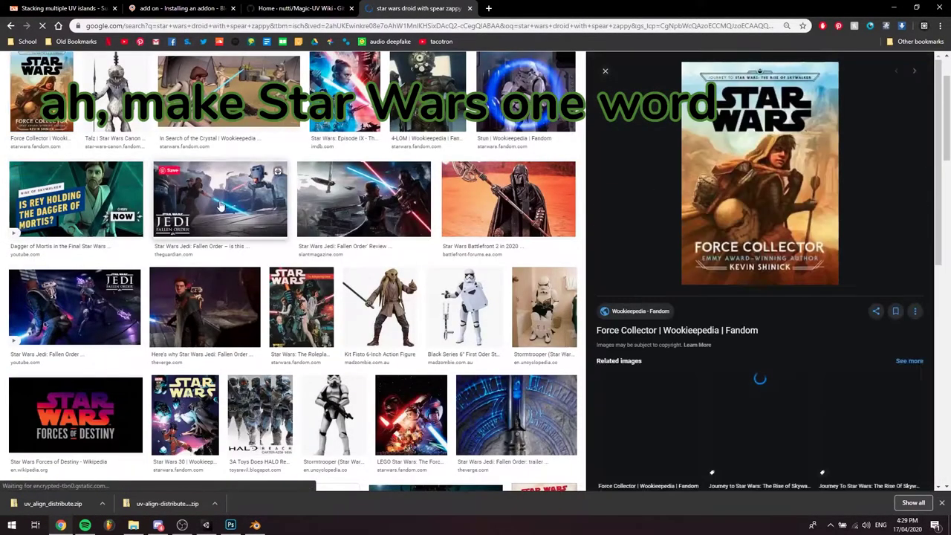
scroll(220, 207, up, 2)
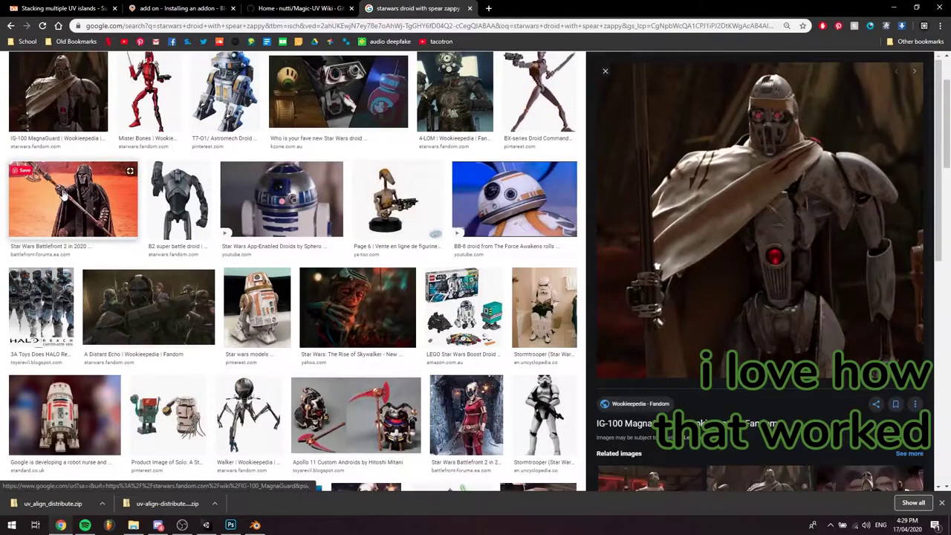
scroll(185, 63, up, 2)
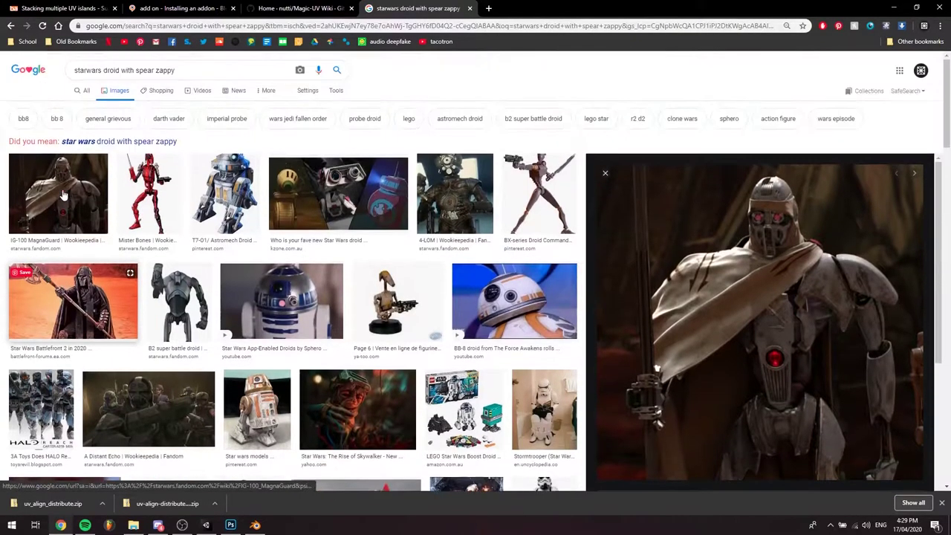
- Search images for "ig-100" and open an IG-100 MagnaGuard picture showing the whole figure
text(ig-100)
key(Return)
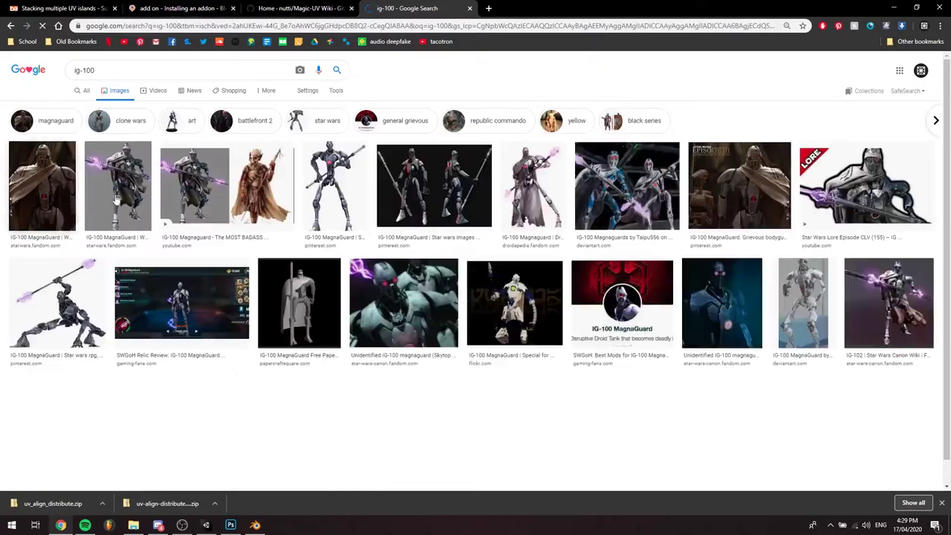
click(104, 201)
- Browse the "droid star wars" image results and compare the droid designs with the caped robot in Blender
scroll(105, 201, up, 2)
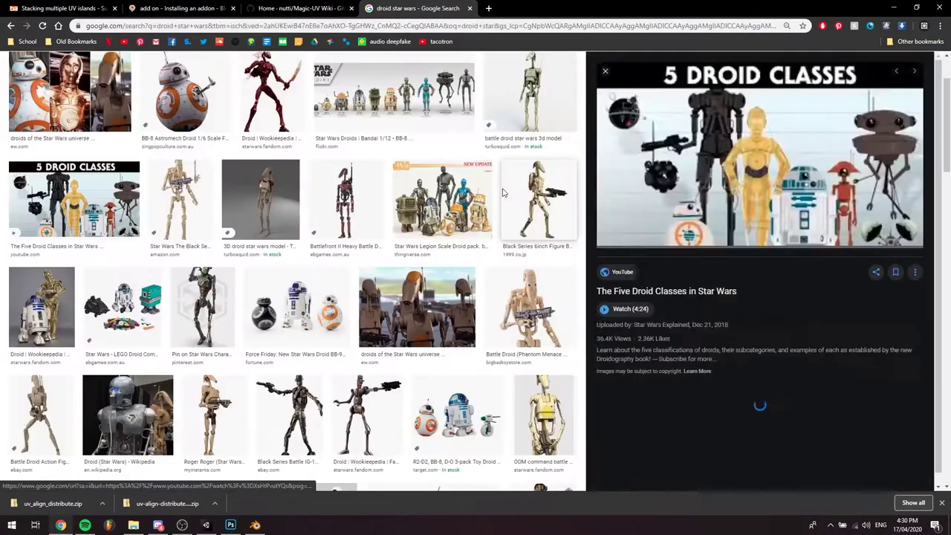
key(Left)
scroll(891, 153, down, 3)
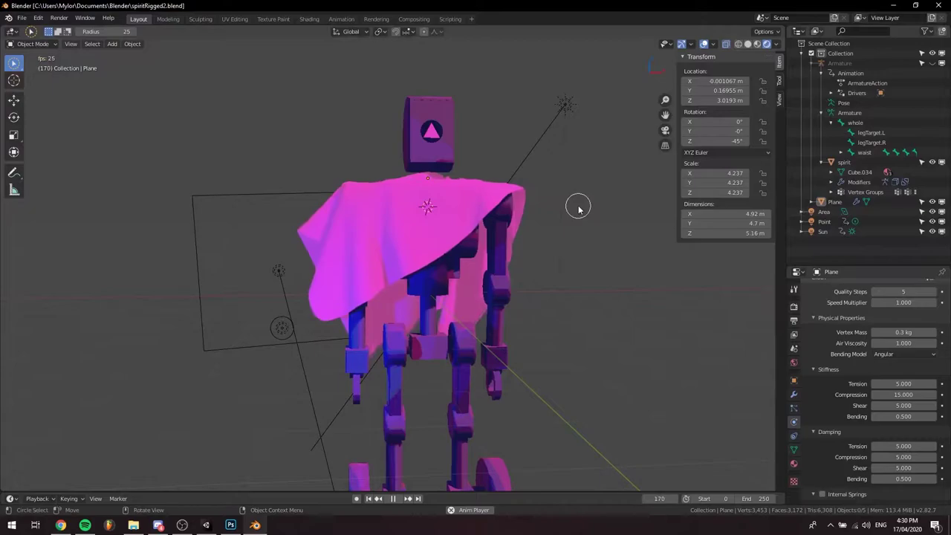
middle_drag(575, 204, 537, 200)
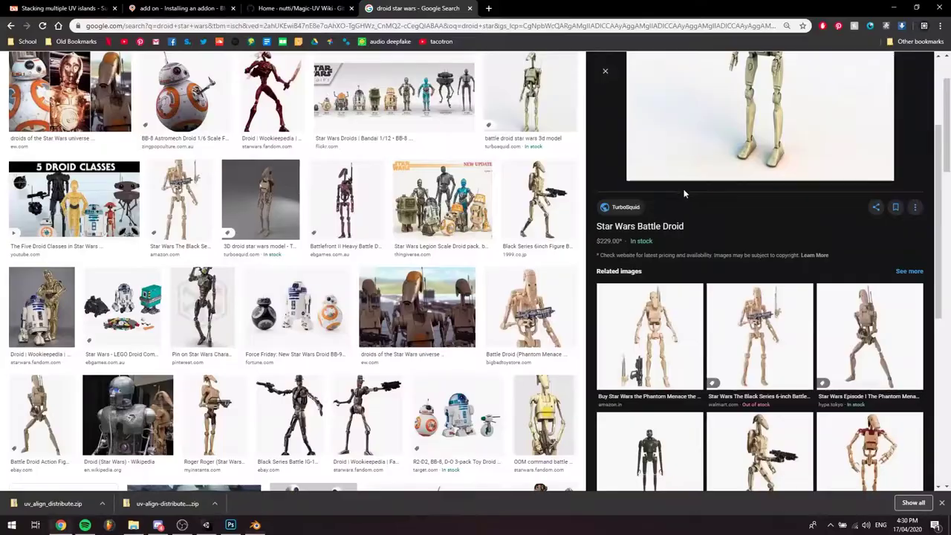
scroll(684, 194, up, 3)
scroll(728, 171, up, 3)
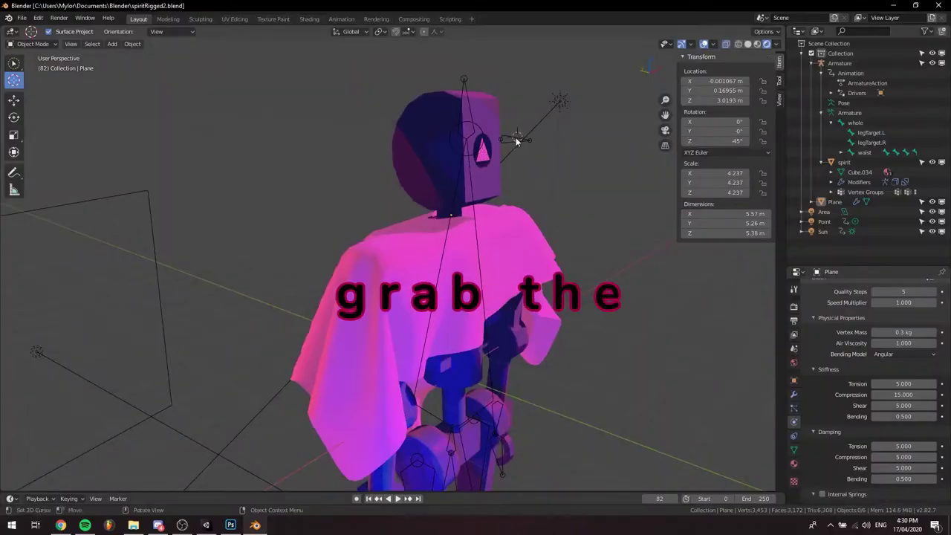
- Select the robot's armature and put it into Pose Mode
drag(517, 139, 514, 143)
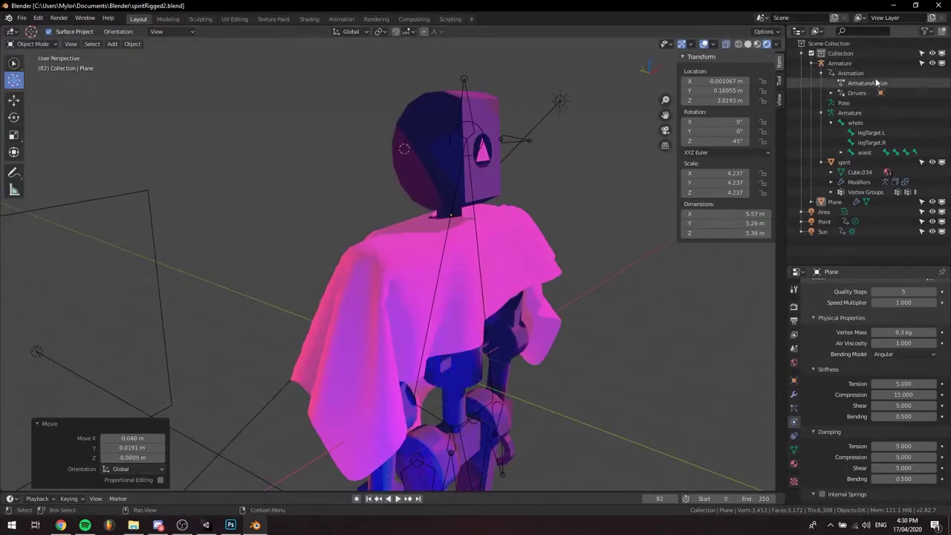
click(840, 63)
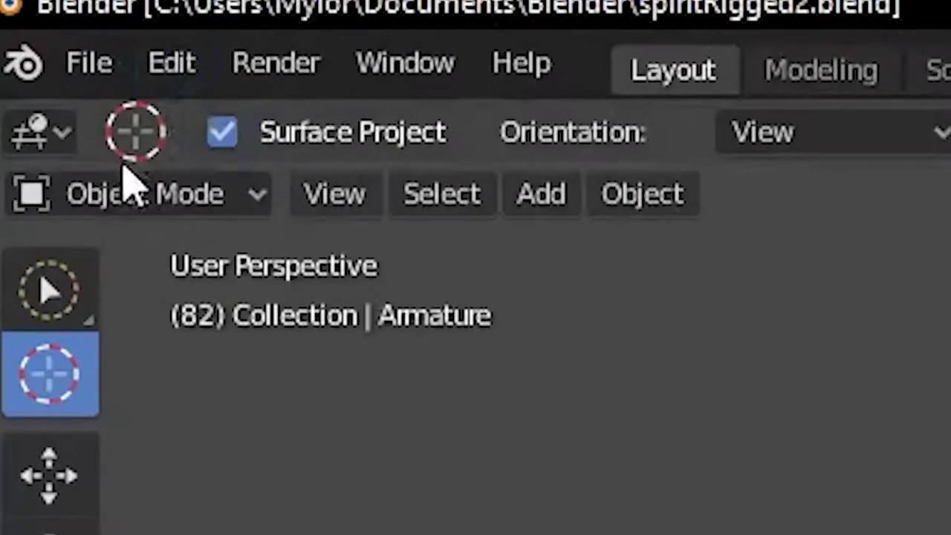
click(30, 43)
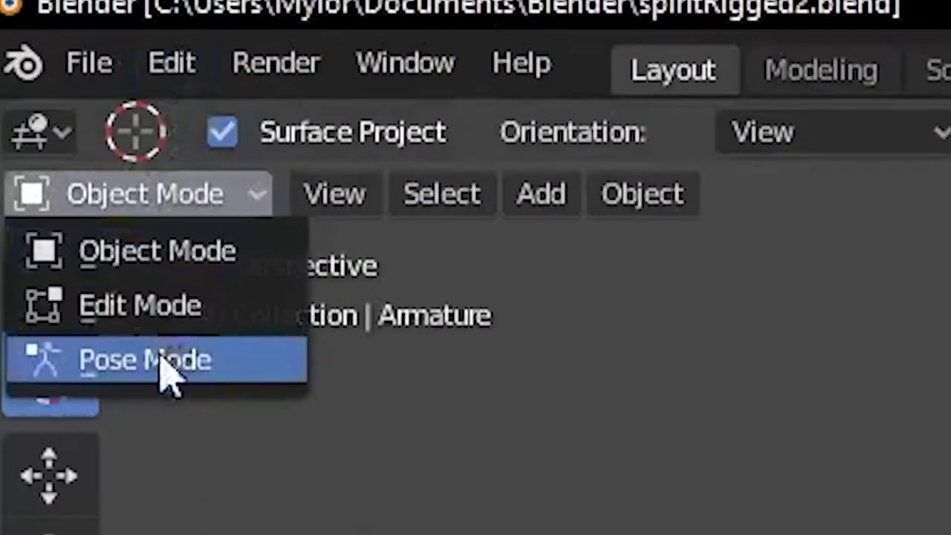
click(36, 77)
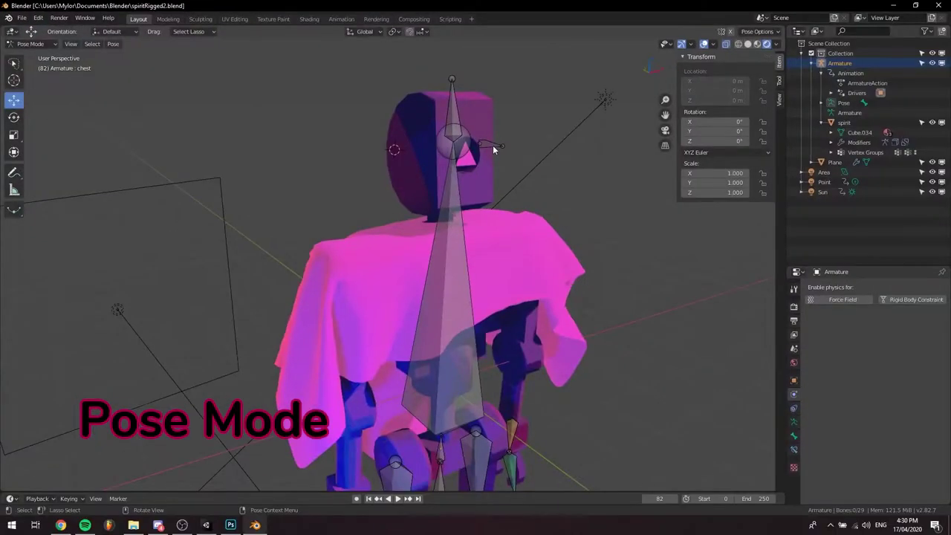
- Rotate the eye bone at the front of the head so the triangular eye points down
mouse_move(520, 147)
middle_down()
mouse_move(518, 130)
mouse_move(523, 142)
middle_up()
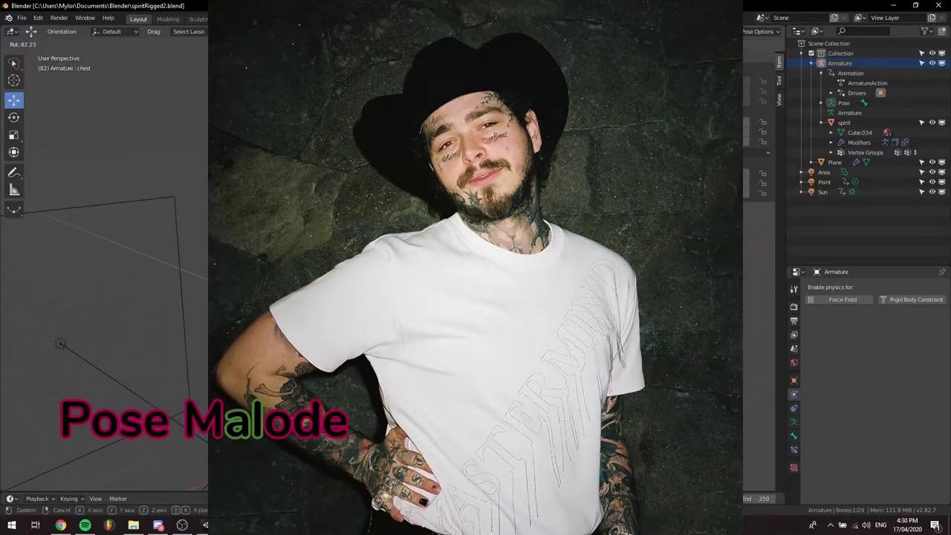
key(Return)
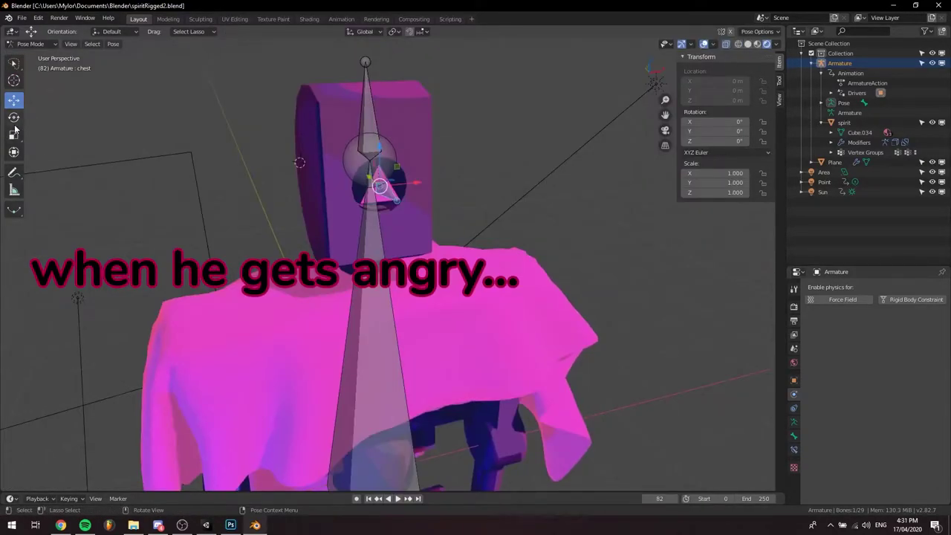
click(13, 118)
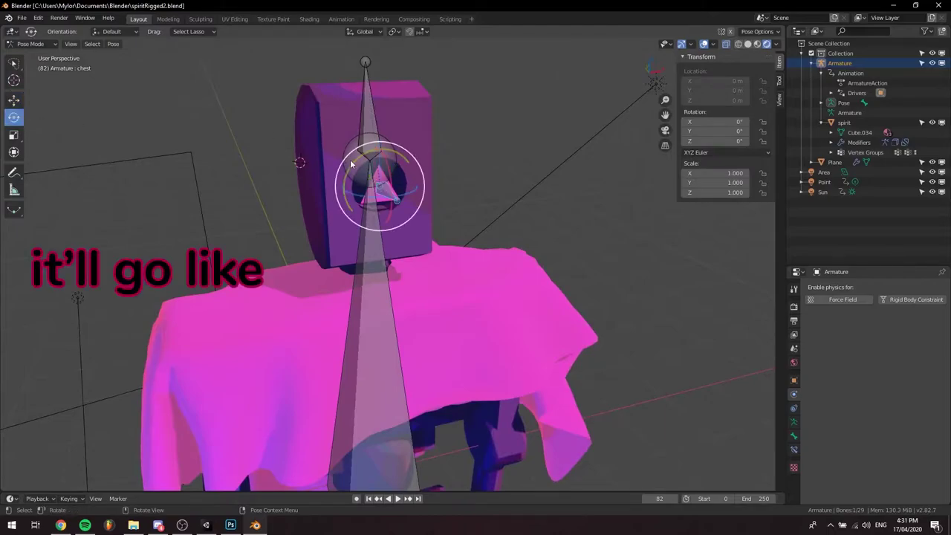
drag(355, 165, 407, 151)
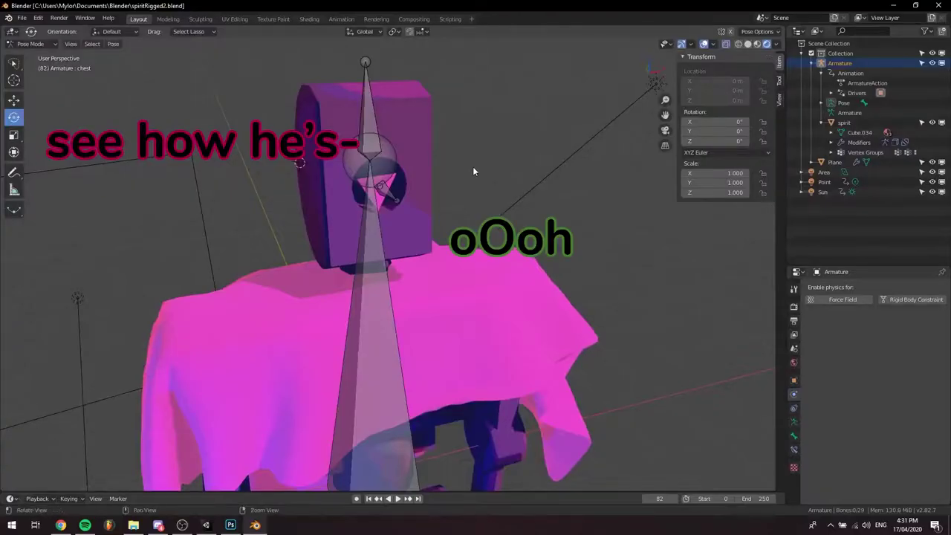
middle_drag(473, 170, 491, 70)
- Return to Object Mode and try rotating the cloth plane about the global Z axis
click(30, 44)
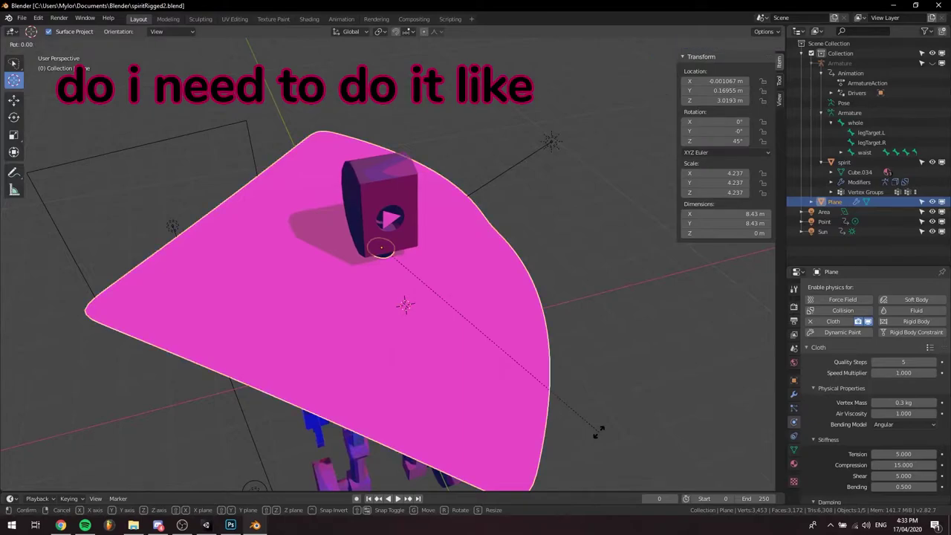
key(z)
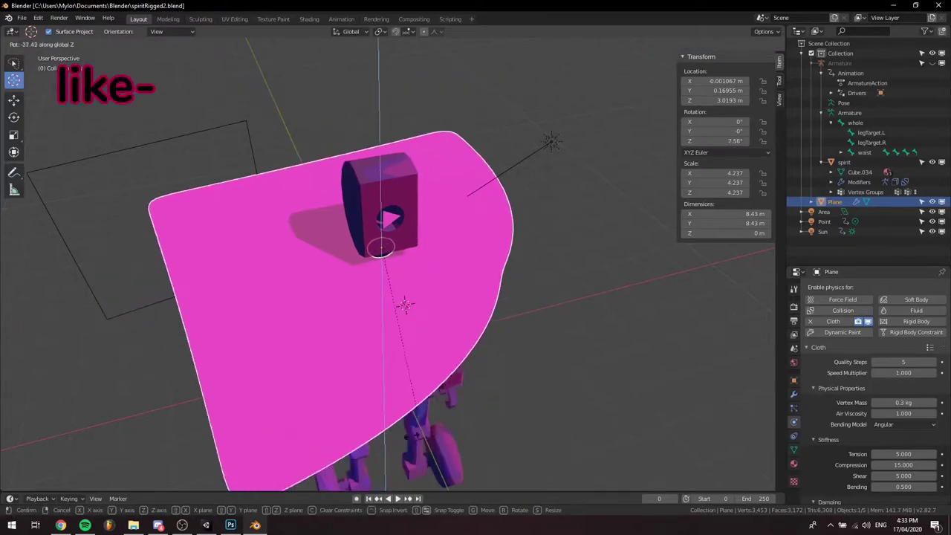
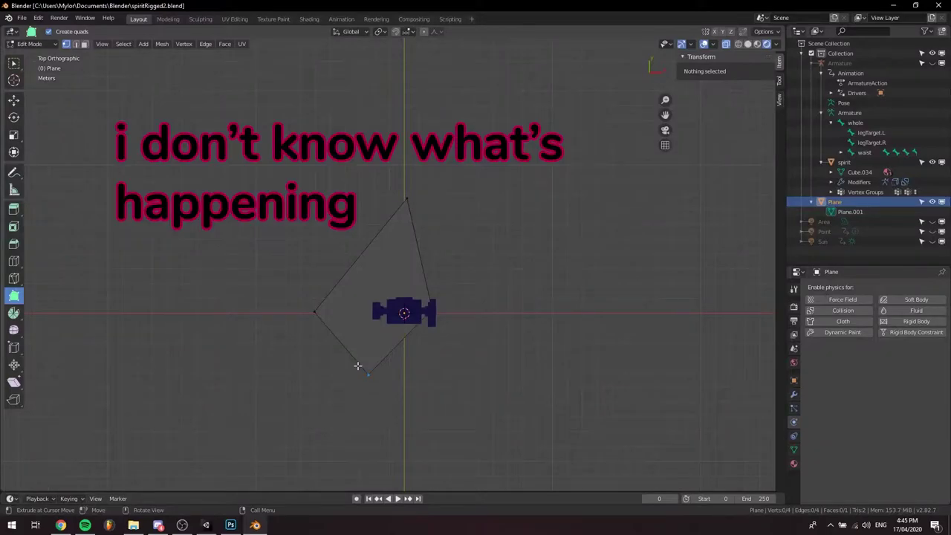
- Try to shape a four-sided cape outline around the robot in top view with Poly Build
drag(357, 365, 377, 260)
drag(279, 208, 436, 384)
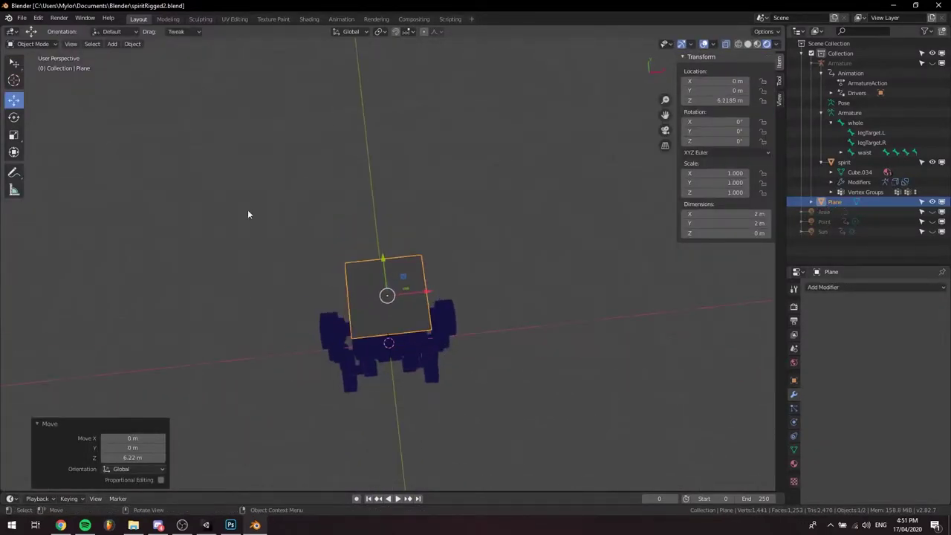
- Subdivide the new 2 m plane above the robot in Edit Mode
key(Tab)
key(F3)
key(Return)
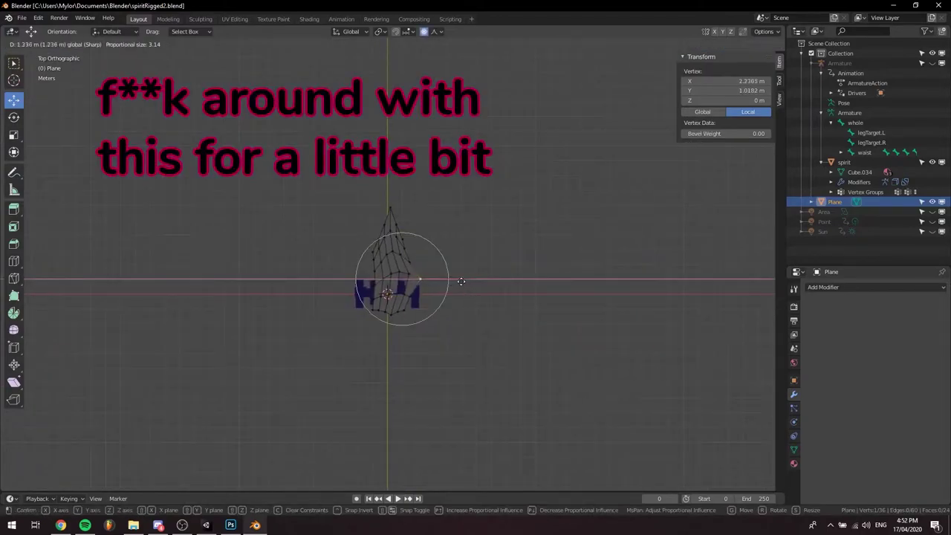
- Pull the plane's side vertices outward in top view with proportional editing at size 3.14
drag(461, 282, 385, 284)
click(373, 285)
click(369, 260)
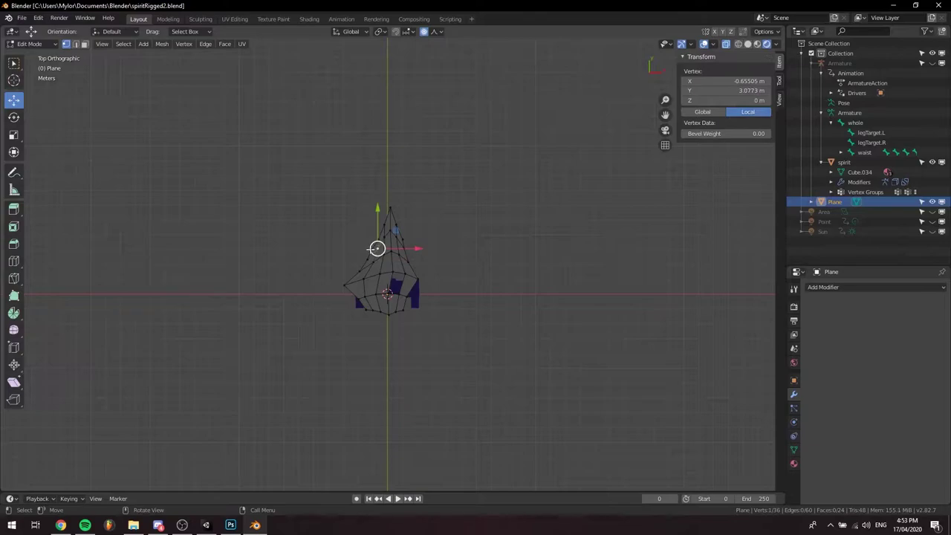
- Try to pull the cape's upper-left edge vertices outward with proportional editing at sizes 3.14 and 1.54
key(g)
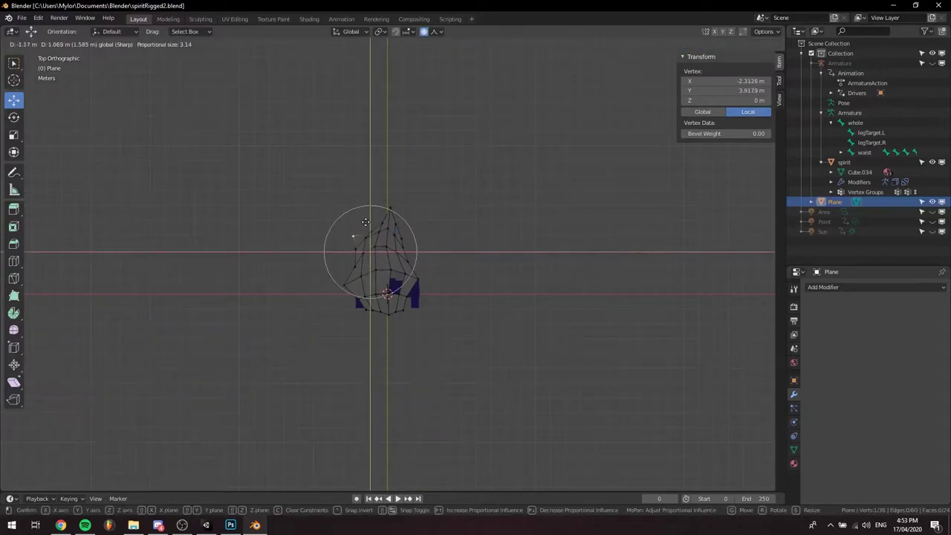
click(363, 219)
key(ctrl+z)
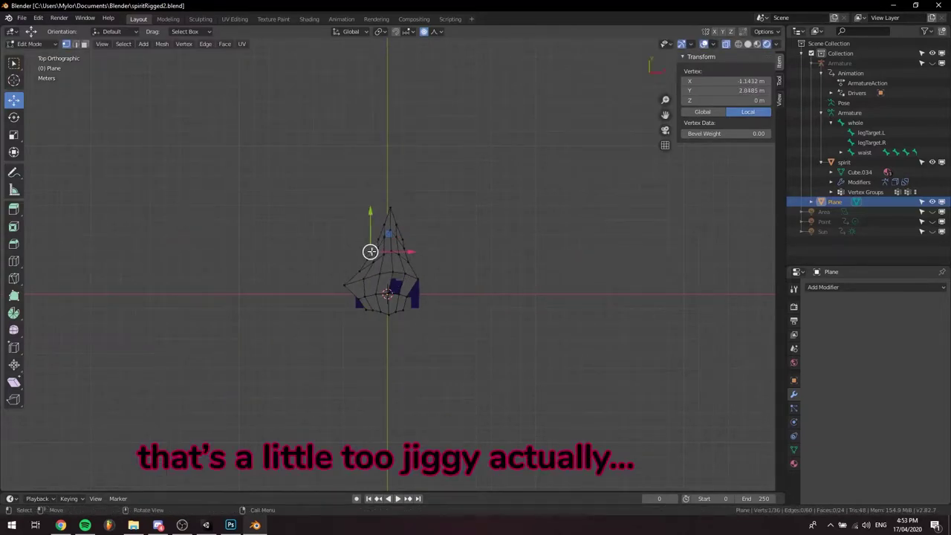
key(g)
click(371, 243)
key(g)
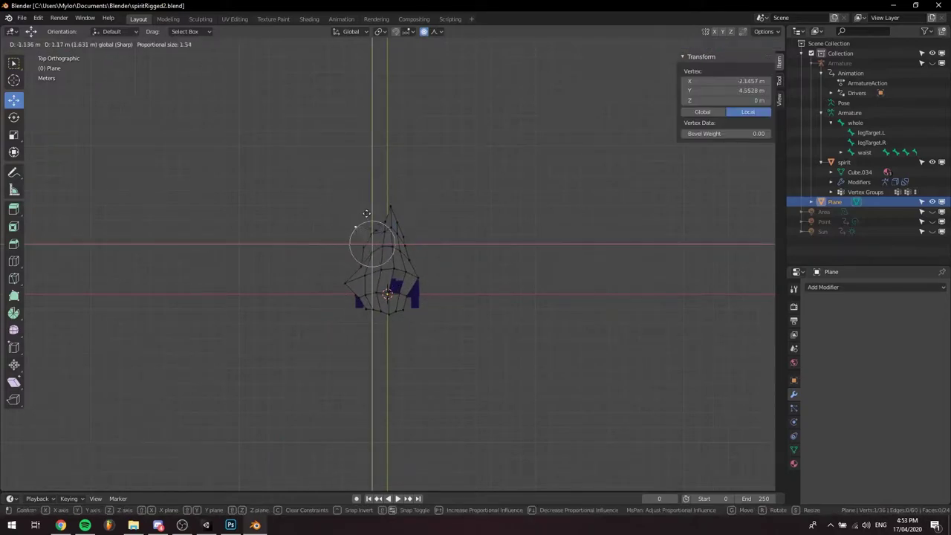
key(ctrl+z)
- Turn off proportional editing, widen the cape's upper-left outline, and shift an inner edge -0.434 m in X and -0.234 m in Y
key(o)
click(385, 221)
drag(366, 214, 397, 199)
click(372, 236)
click(384, 232)
shift+click(382, 248)
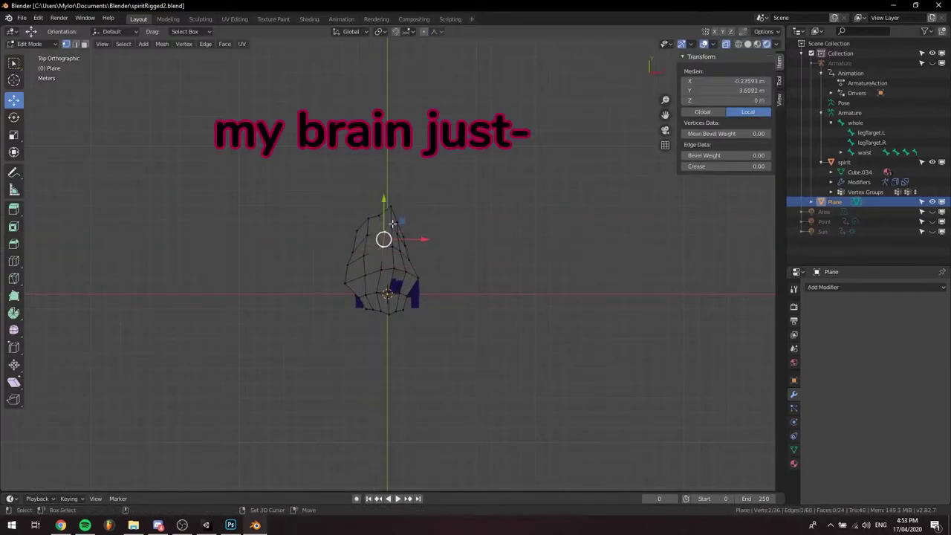
key(g)
click(396, 219)
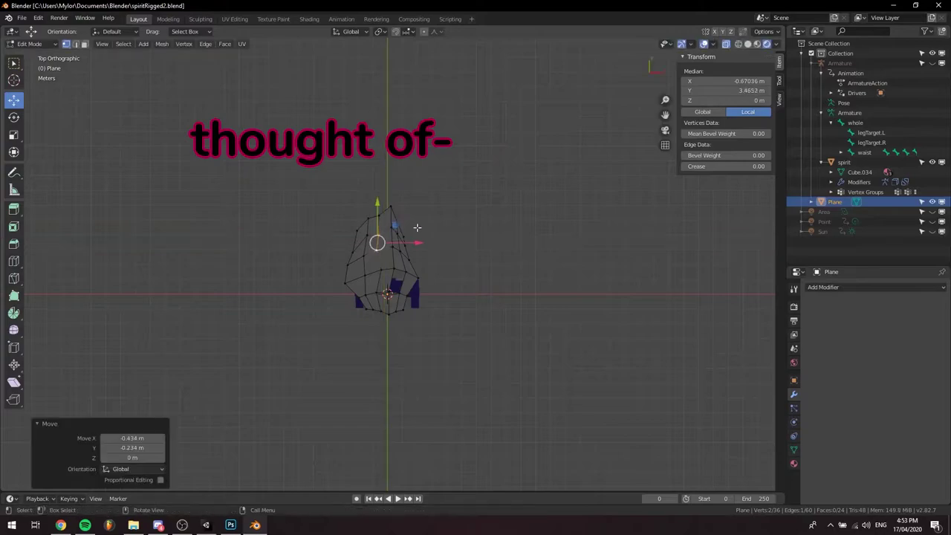
- Move the cape's outer vertices outward one by one to form a wide, rounded, asymmetric outline around the robot
click(403, 223)
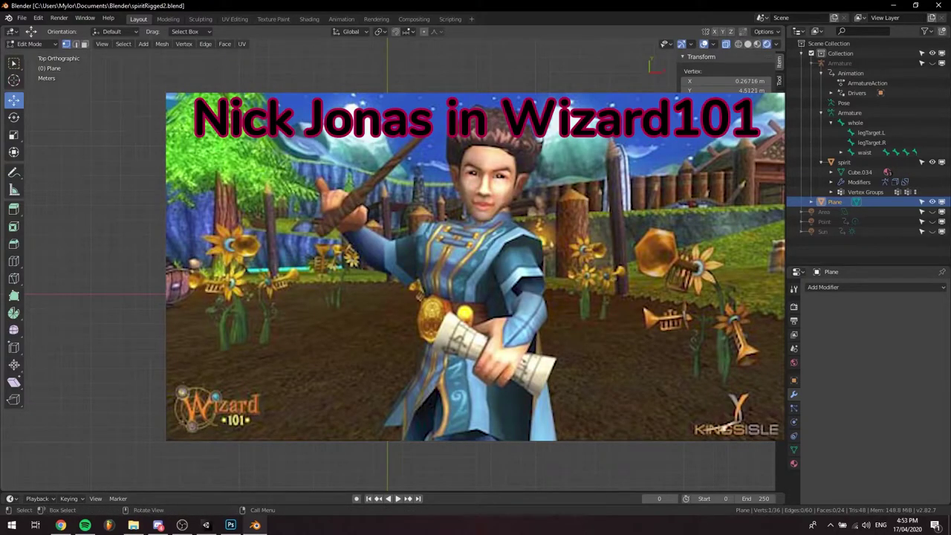
click(397, 243)
drag(426, 242, 435, 239)
click(404, 235)
drag(357, 249, 265, 265)
key(g)
key(g)
click(359, 298)
key(g)
click(364, 339)
- Show the cape in wireframe and reposition its inner vertices to even out the grid
key(shift+z)
scroll(431, 298, up, 2)
click(494, 313)
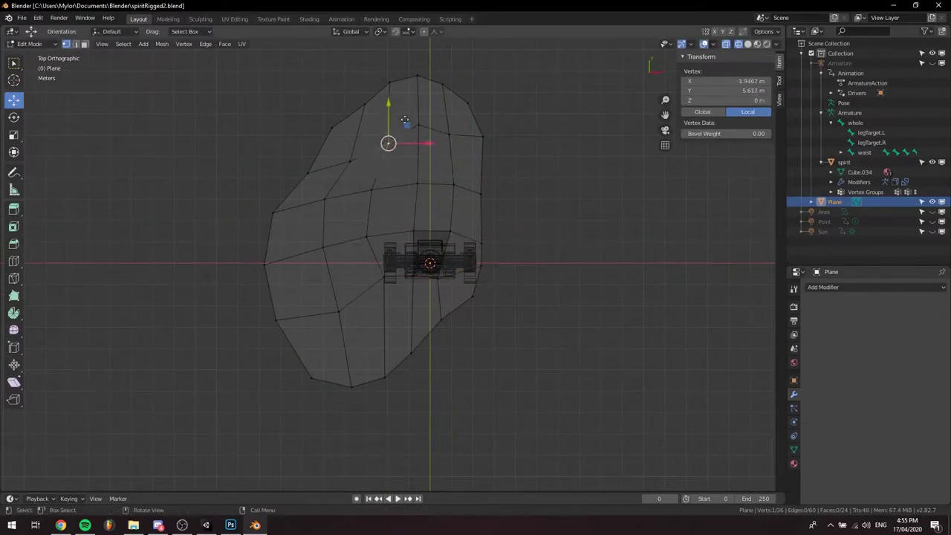
drag(405, 121, 376, 298)
- Slide the two inner vertices near the cape's upper end along their edges by a factor of 0.174
middle_drag(376, 297, 350, 127)
key(KP_7)
shift+middle_drag(416, 222, 421, 289)
shift+click(454, 183)
shift+click(390, 189)
key(g)
key(g)
click(475, 264)
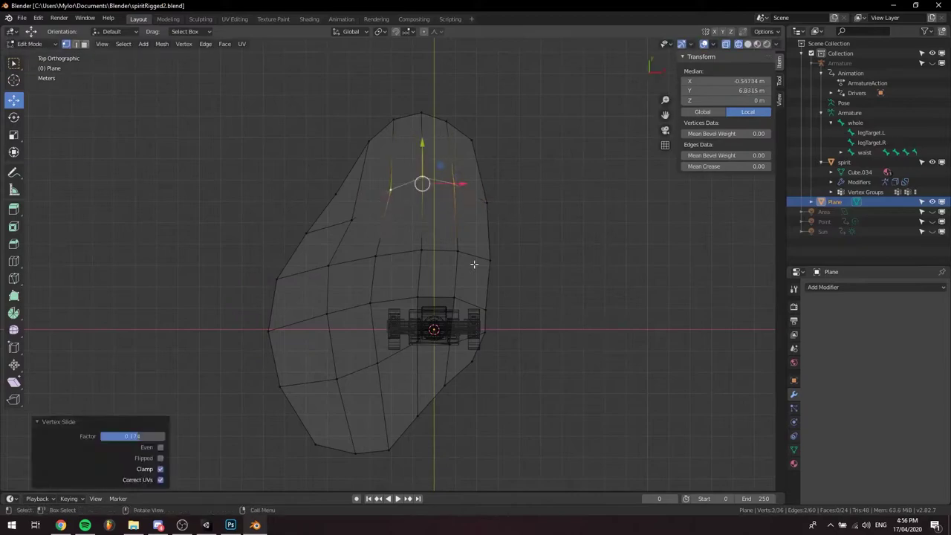
- Deselect all of the cape's vertices
key(alt+a)
middle_drag(566, 319, 584, 255)
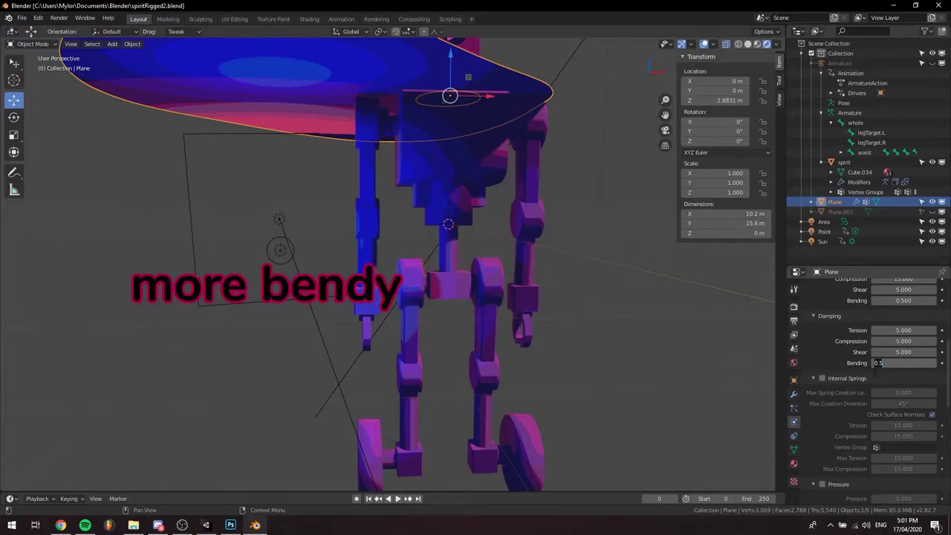
- Set the cape's cloth bending damping to 0.1 and run the simulation
key(BackSpace)
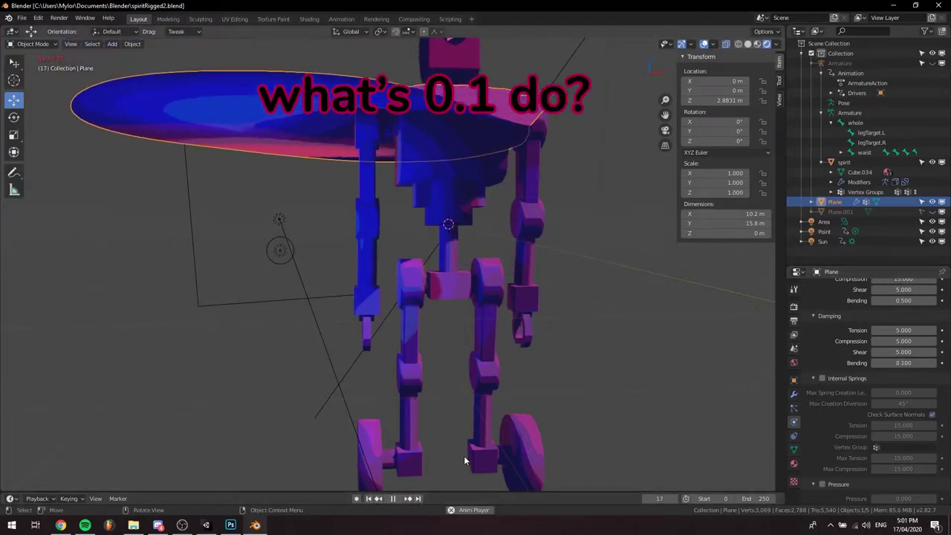
key(space)
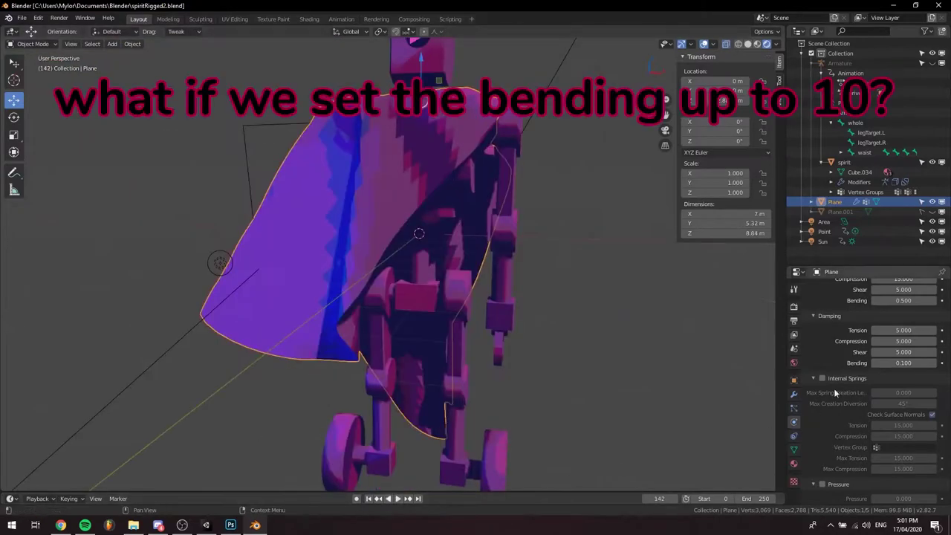
- Set the cape's cloth bending damping to 10 and replay the simulation from the first frame
text(10)
key(Return)
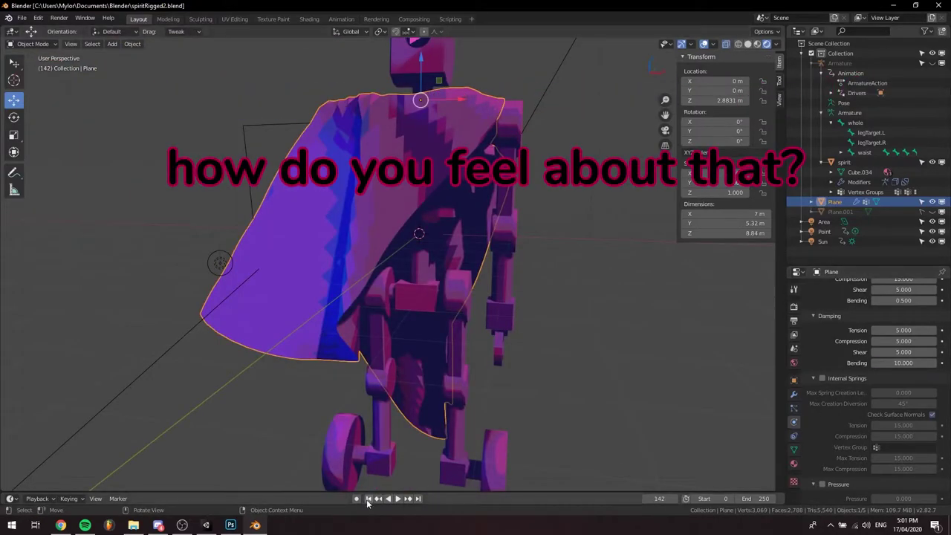
click(368, 499)
click(393, 499)
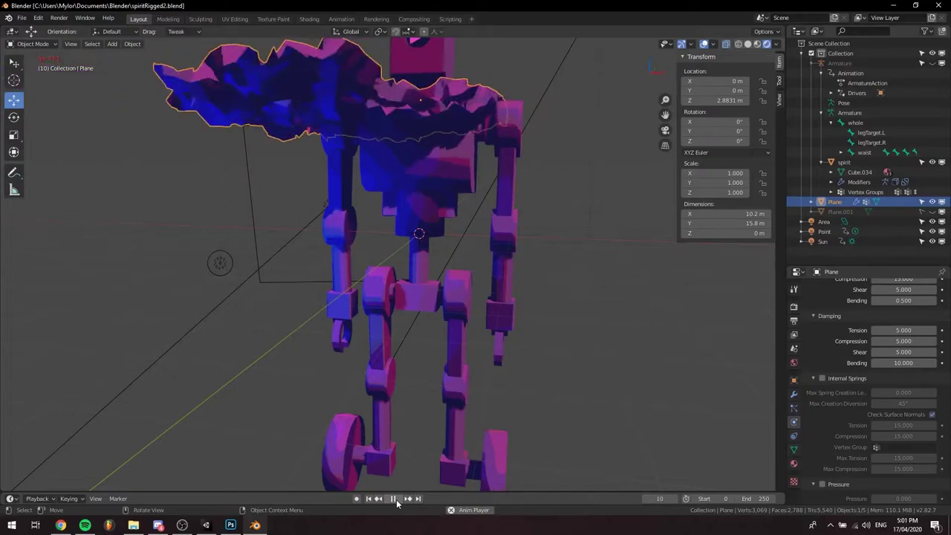
middle_drag(451, 365, 565, 409)
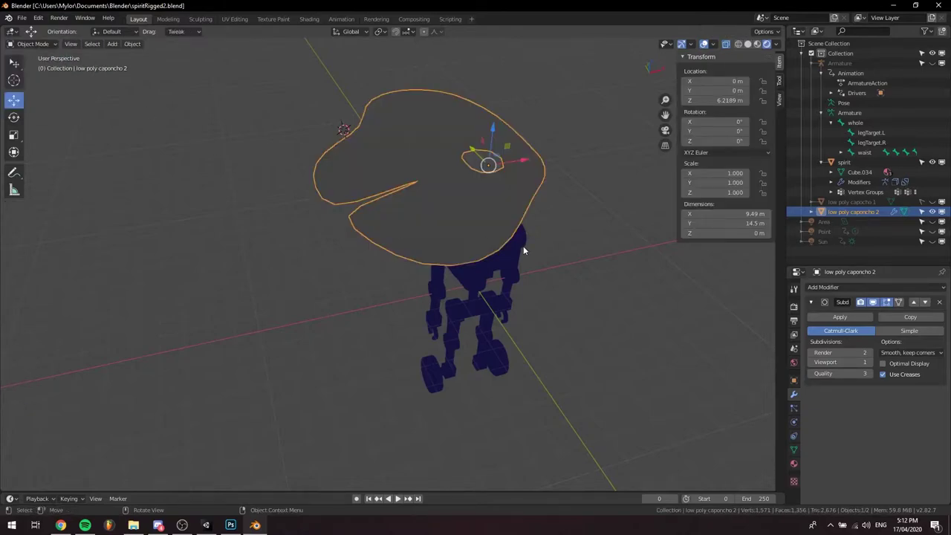
- Duplicate low poly caponcho 2 in place and set the copy's viewport subdivisions to 2
key(shift+d)
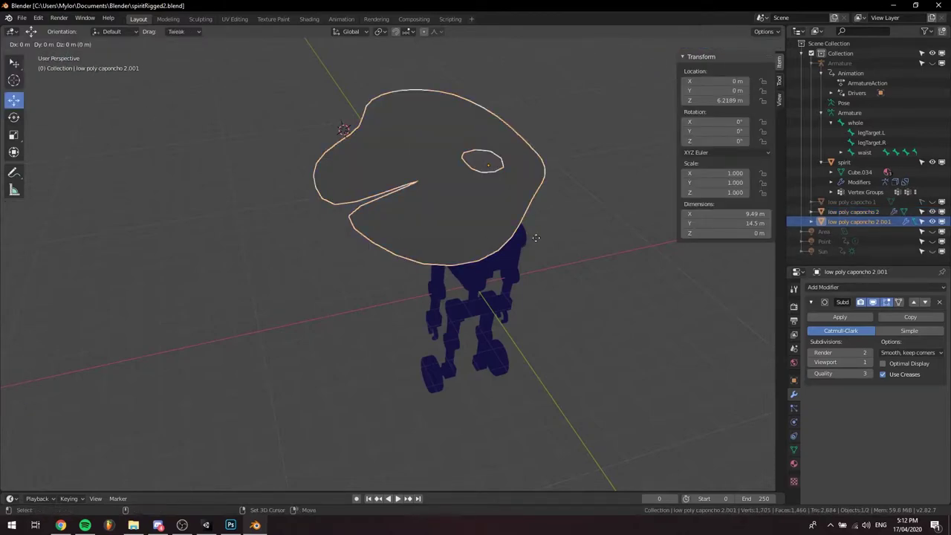
right_click(605, 200)
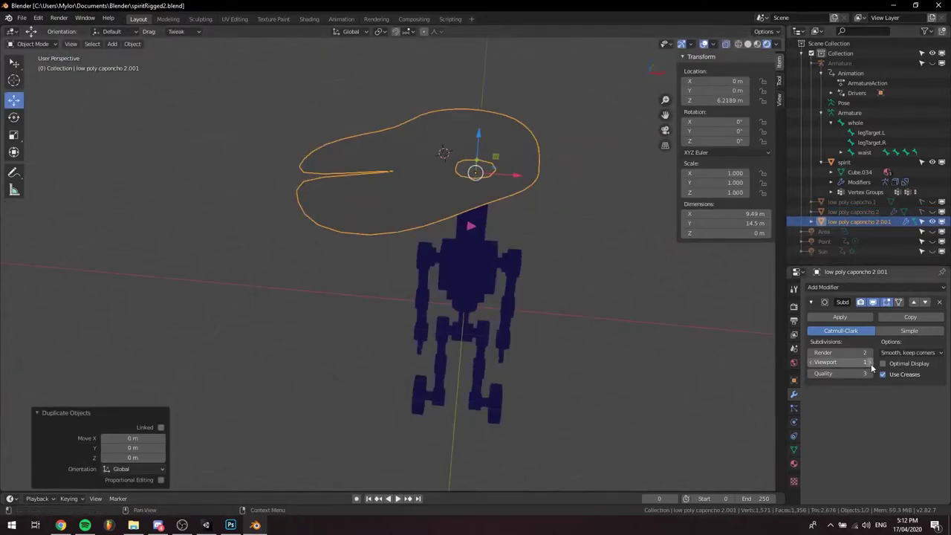
middle_drag(477, 304, 354, 91)
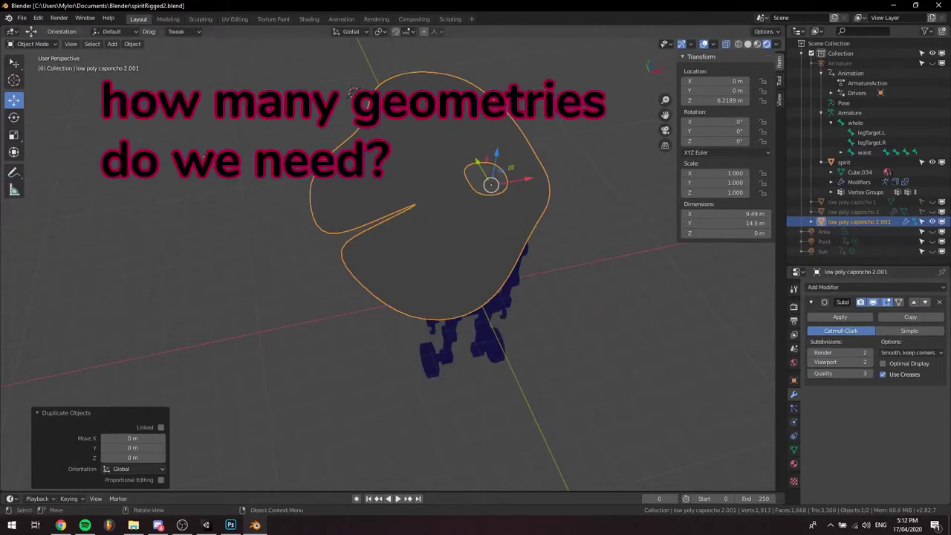
- Show the scene in wireframe, set the copy's render subdivisions to 3 and raise its viewport subdivisions
click(733, 44)
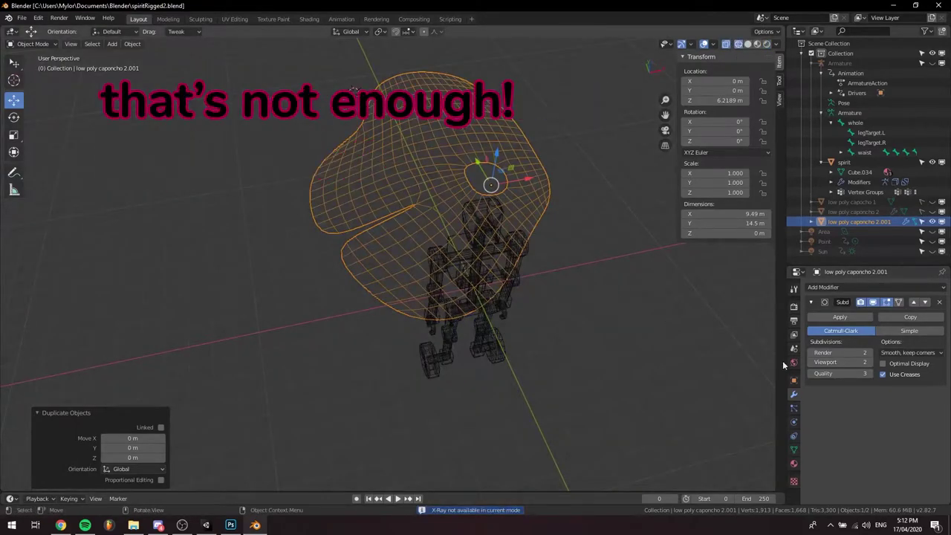
click(871, 353)
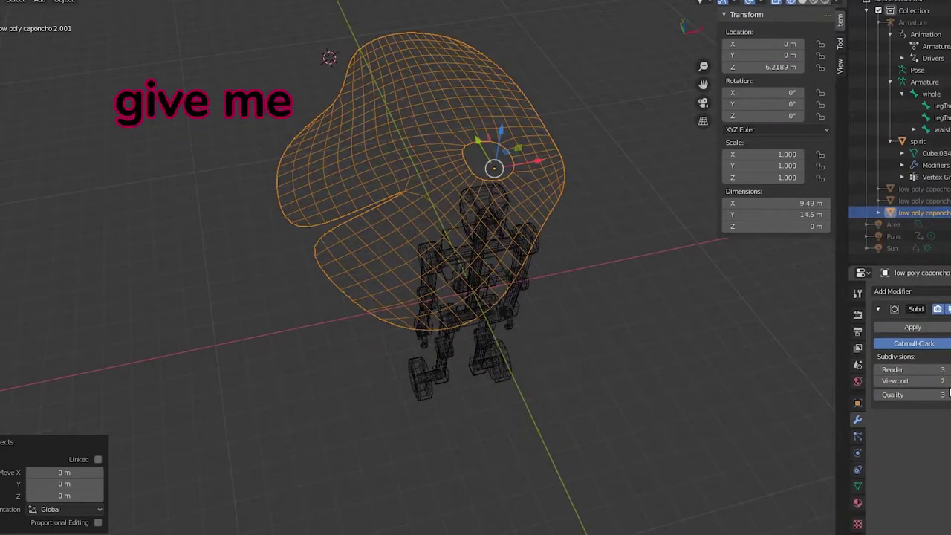
click(942, 381)
middle_drag(705, 474, 639, 373)
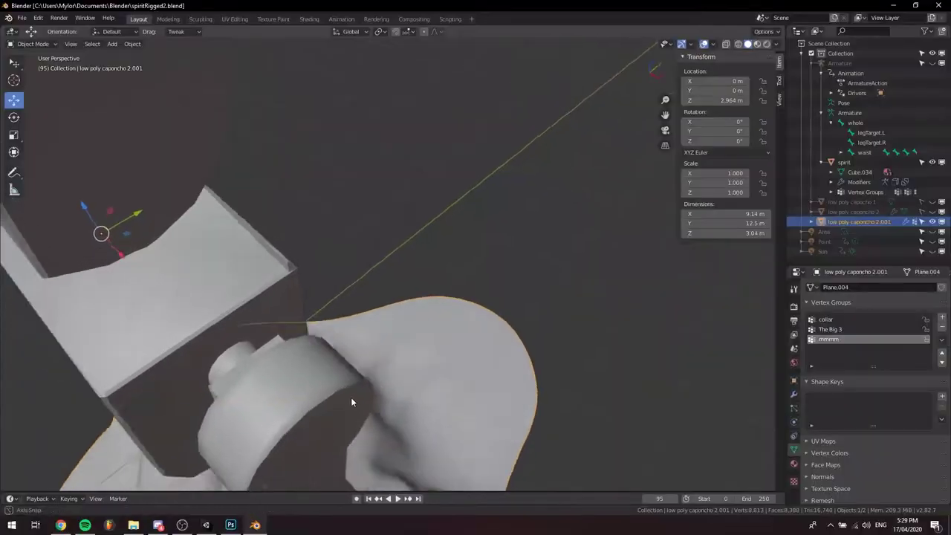
- Examine the fallen cape around the robot's legs and return the animation to the first frame
alt+drag(352, 402, 653, 524)
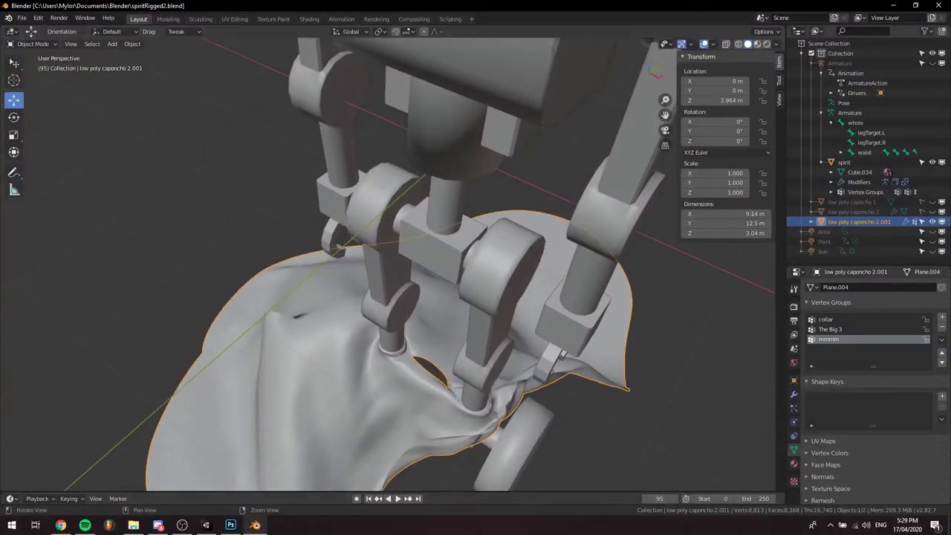
scroll(342, 401, down, 1)
click(370, 499)
alt+drag(435, 321, 443, 280)
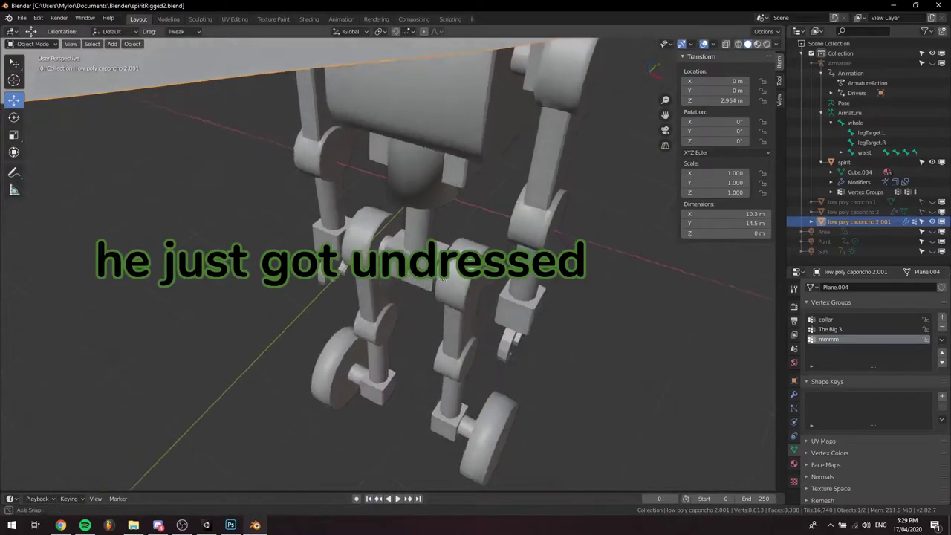
middle_drag(444, 280, 439, 413)
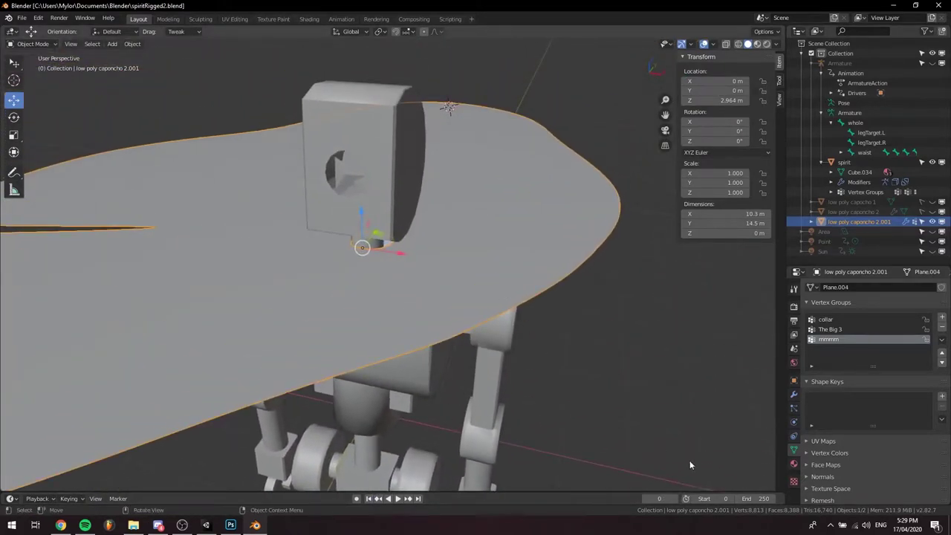
- Pick a vertex group as the pin group in the cape's cloth shape settings and examine the draped result
click(793, 421)
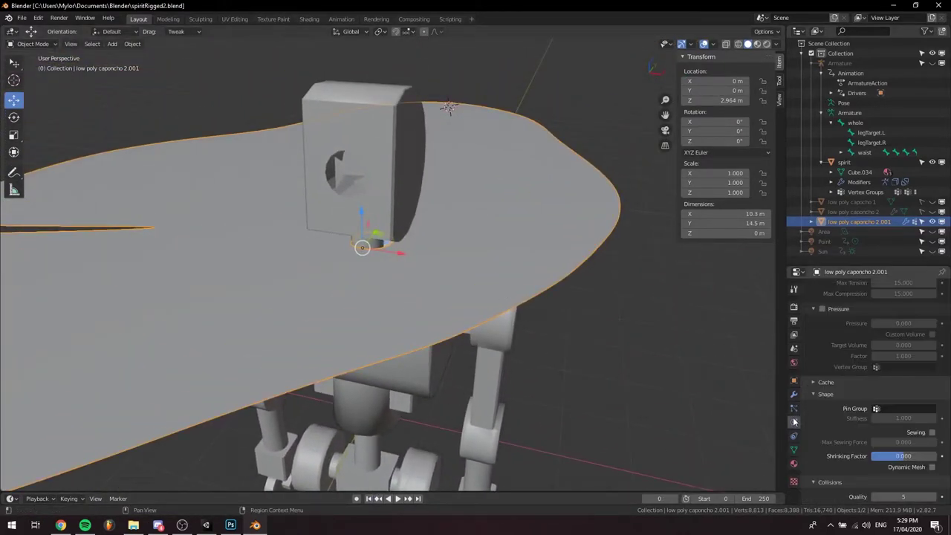
click(892, 410)
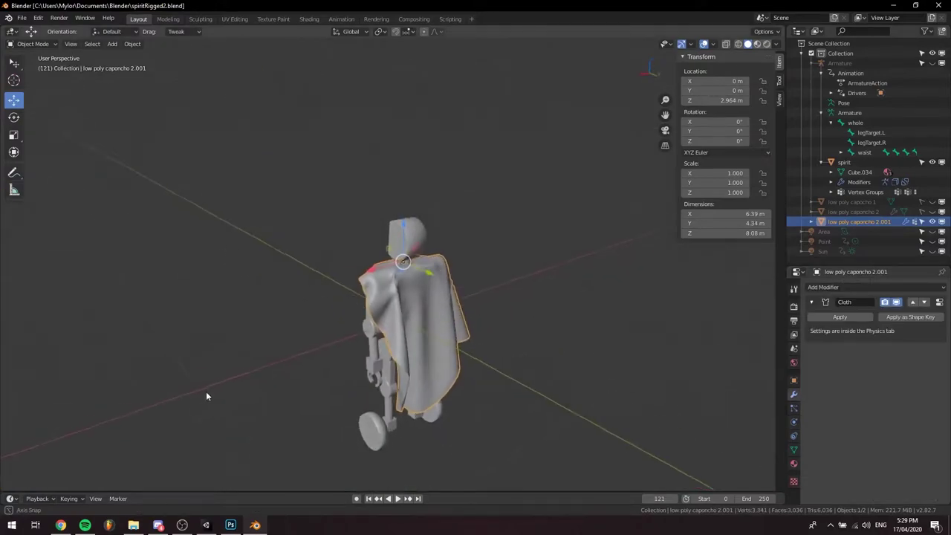
middle_drag(414, 347, 408, 228)
scroll(357, 374, up, 4)
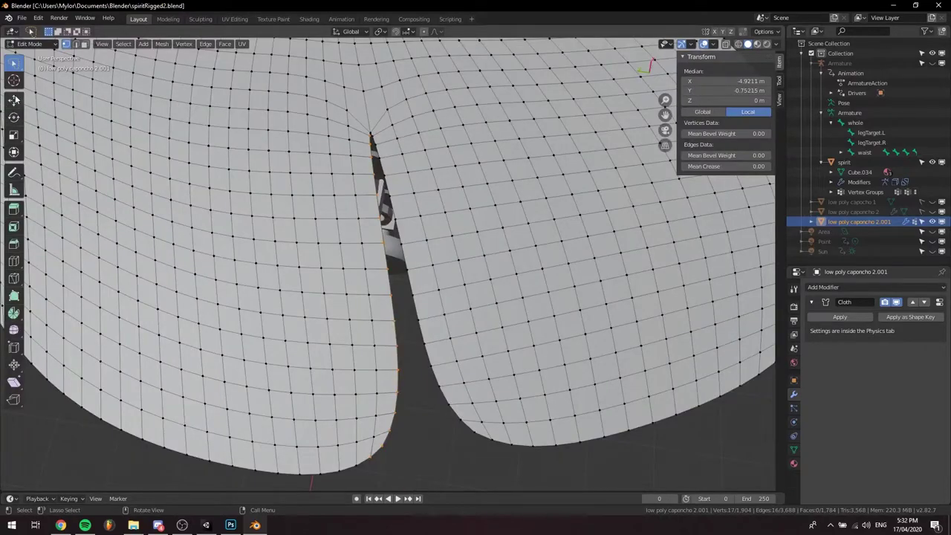
- Move one edge of the cape's slit 1.31 m in Y with connected smooth proportional editing of size 3.638, and undo the extra rotation
drag(347, 282, 17, 266)
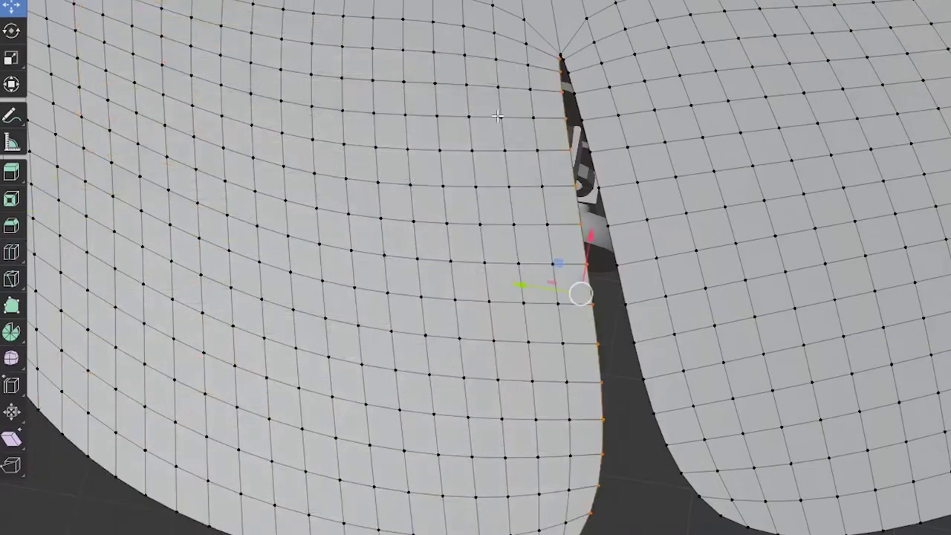
key(g)
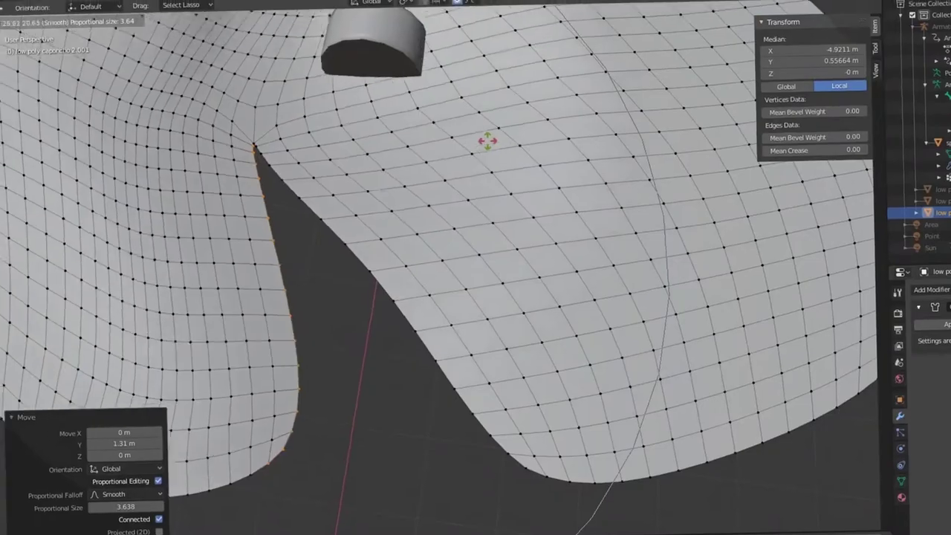
click(472, 151)
key(ctrl+z)
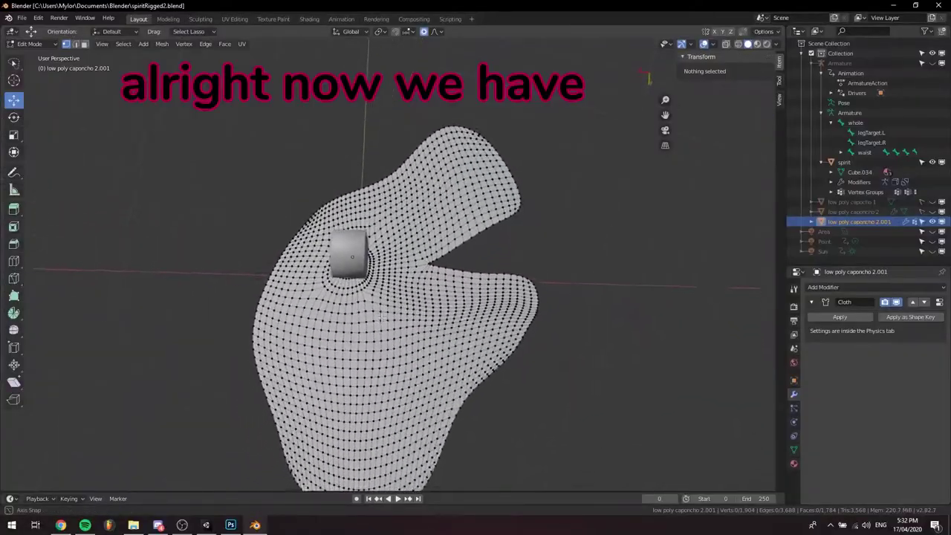
- Nudge a single outline vertex on the outer edge of the cape's front flap within the horizontal plane
middle_drag(387, 252, 593, 220)
click(35, 55)
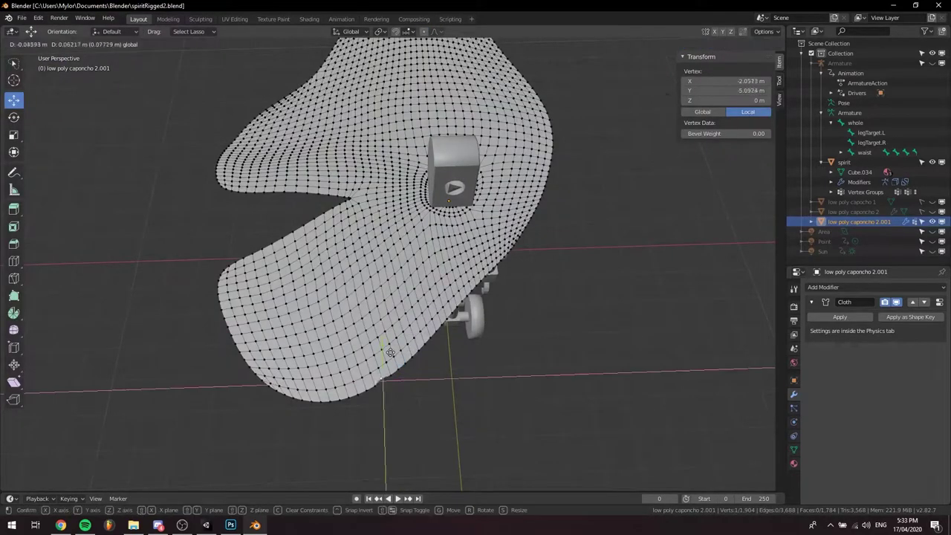
click(388, 356)
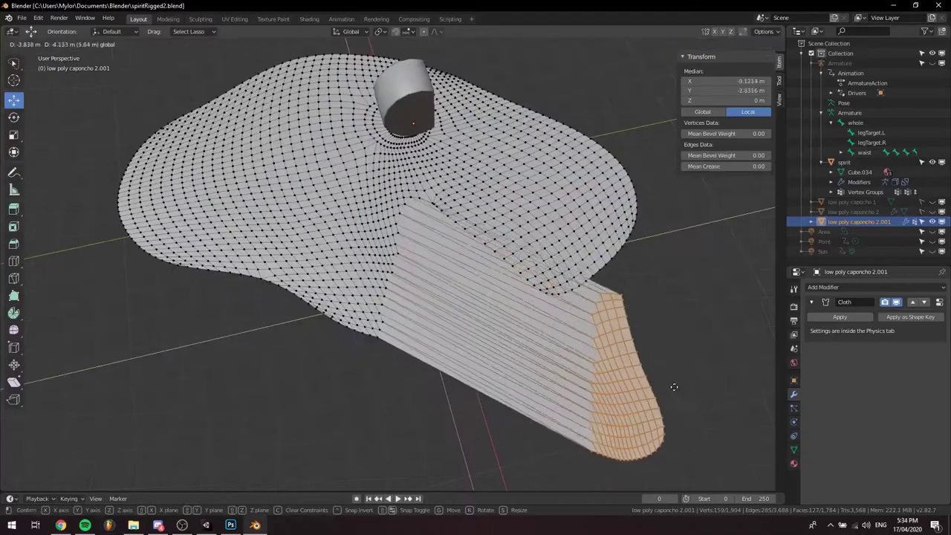
- Try to move the end section of one cape flap about -3.84 m in X and -4.13 m in Y, and undo it
key(Return)
key(ctrl+z)
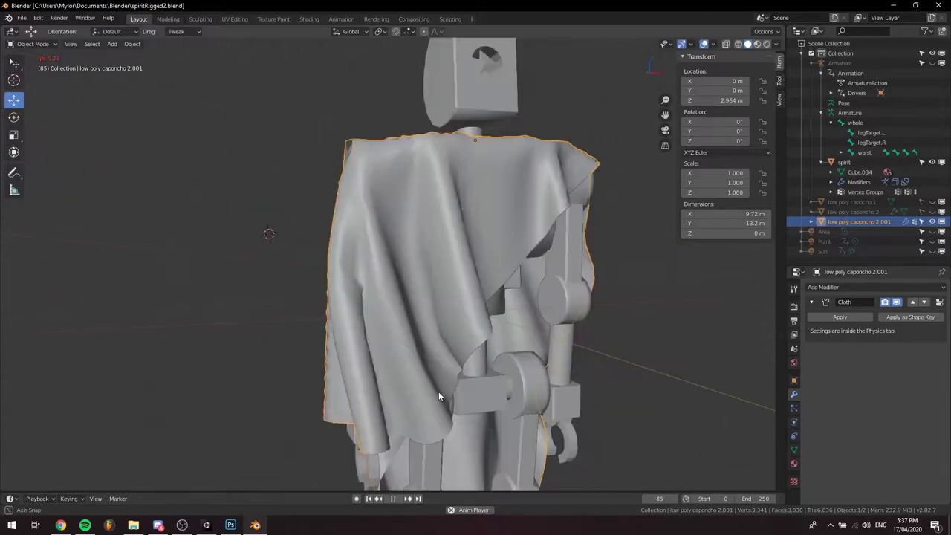
- Examine the draped cape's folds from several angles during playback and return the animation to the first frame
middle_drag(438, 392, 436, 383)
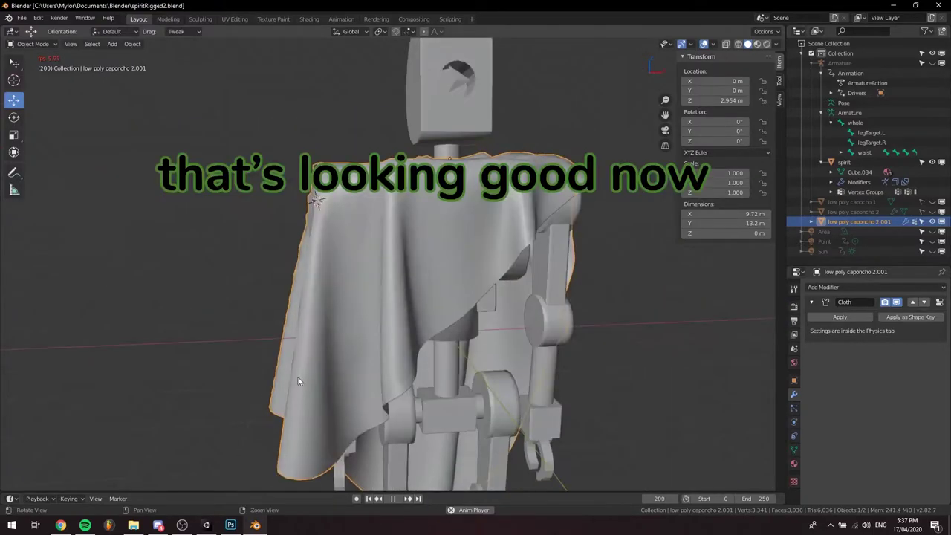
middle_drag(297, 376, 565, 283)
scroll(276, 291, up, 3)
scroll(360, 253, down, 1)
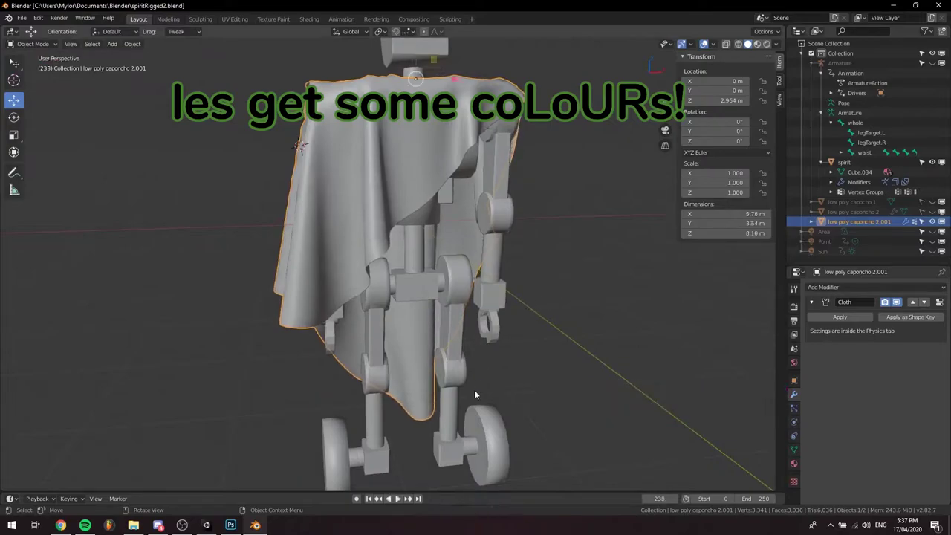
click(370, 500)
middle_drag(452, 369, 465, 415)
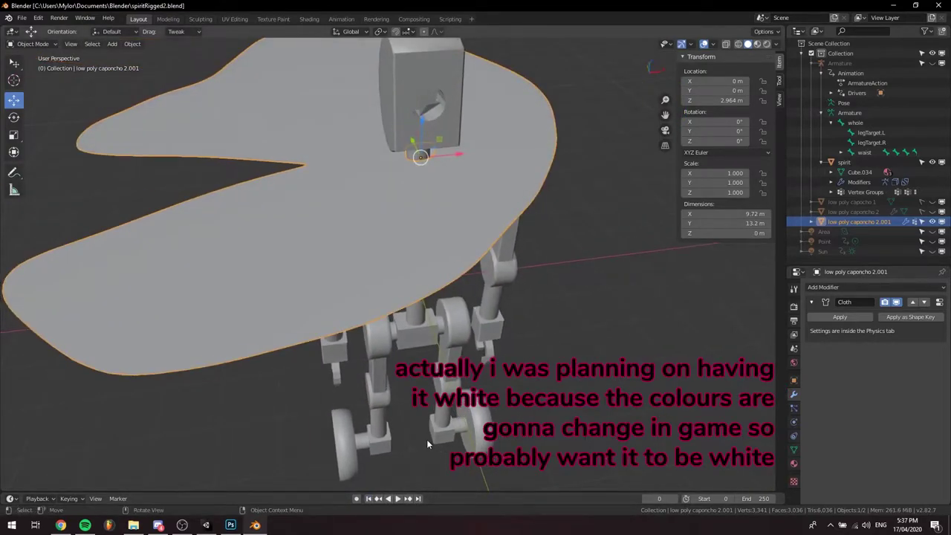
middle_drag(417, 385, 529, 416)
scroll(530, 416, down, 7)
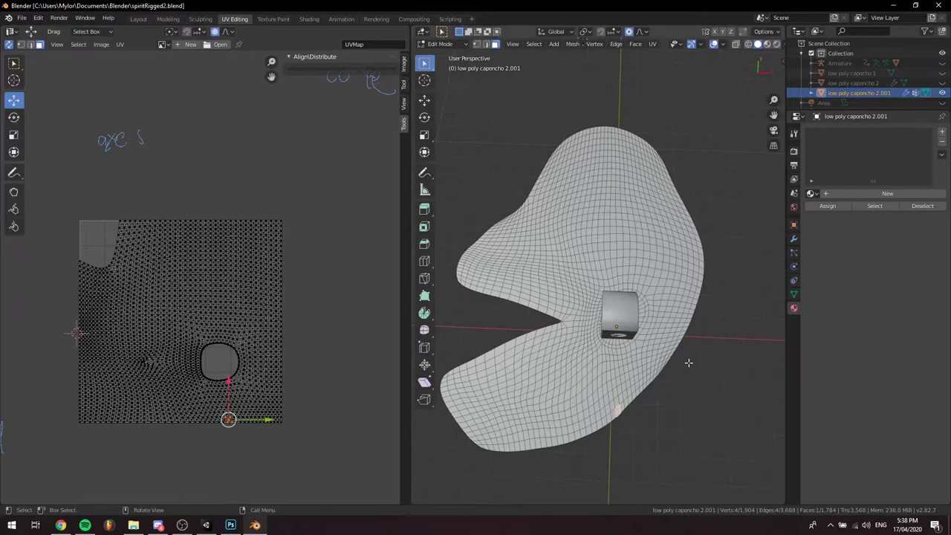
- Unwrap all of the cape's faces with the Angle Based method and a 0.001 margin
key(KP_7)
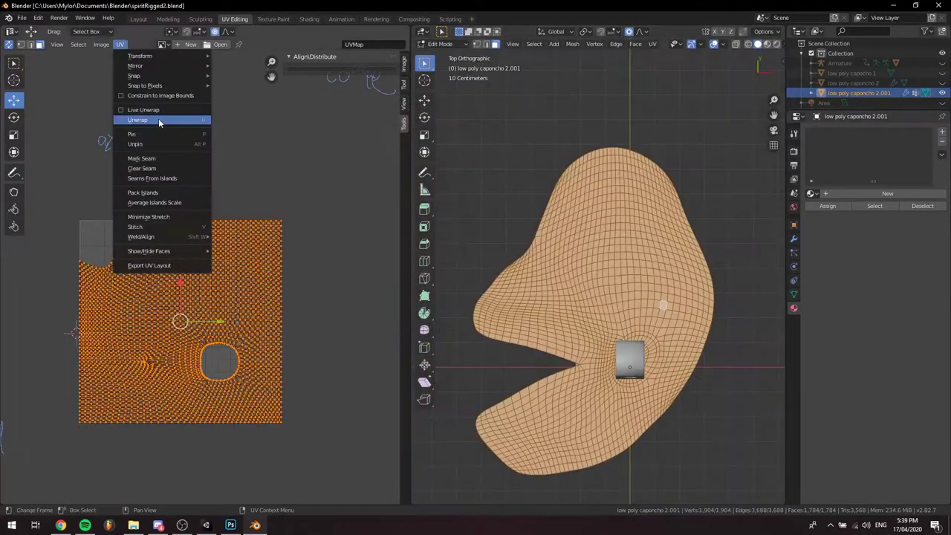
click(158, 119)
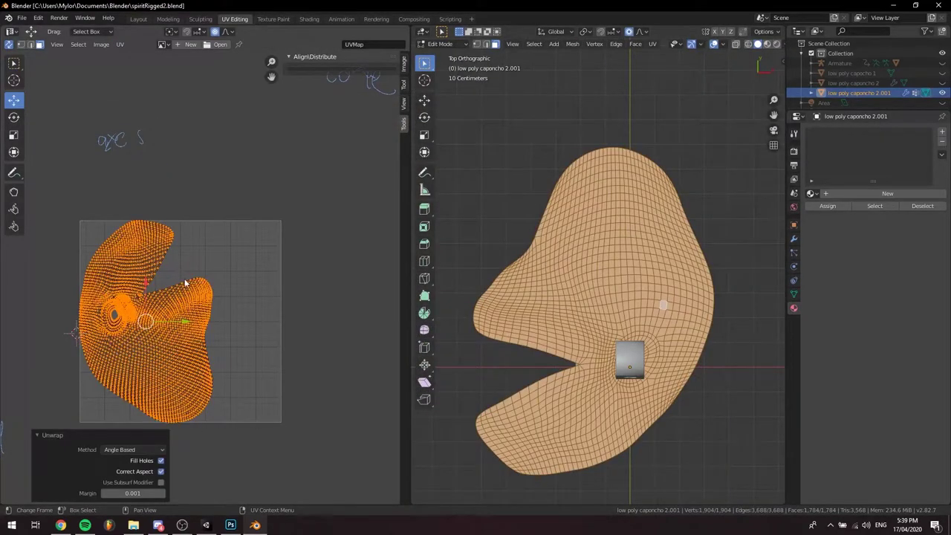
click(244, 265)
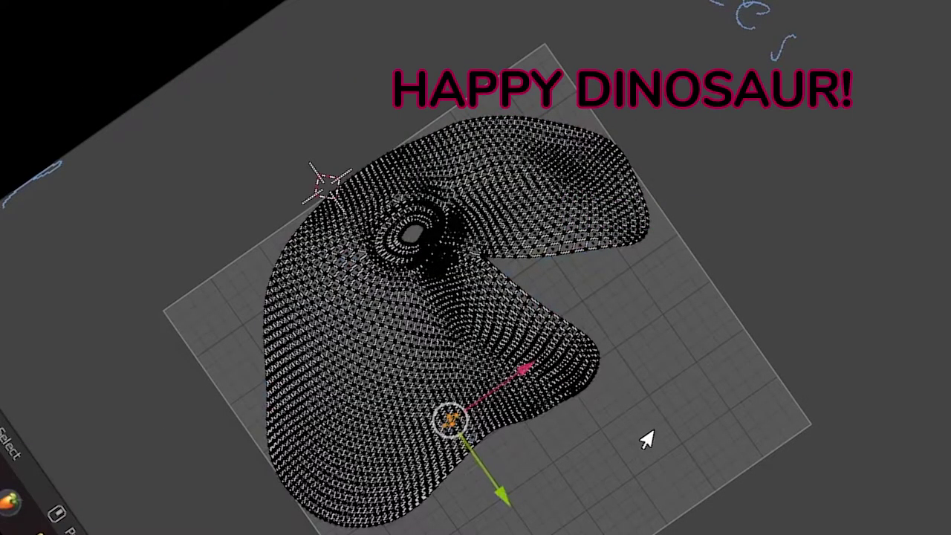
- Rotate the cape's whole UV island by 56.8°
key(a)
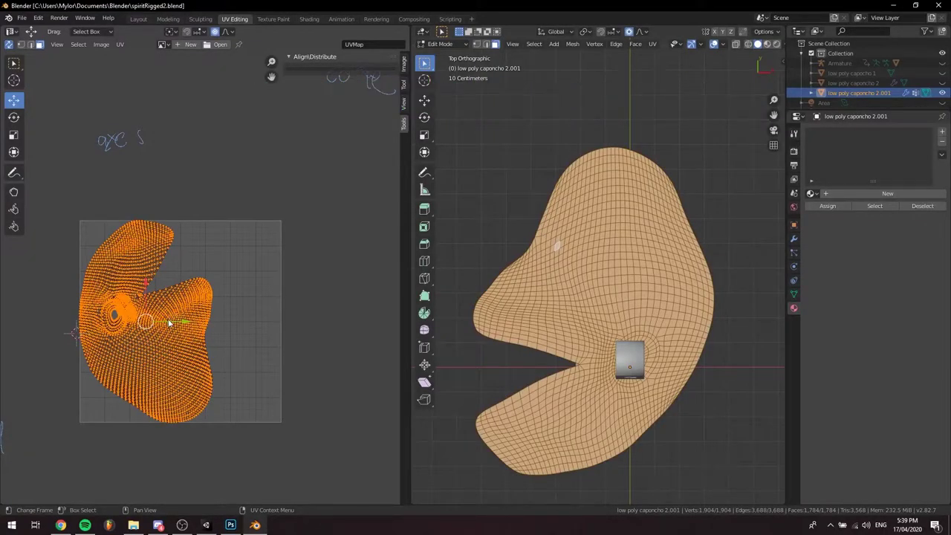
key(r)
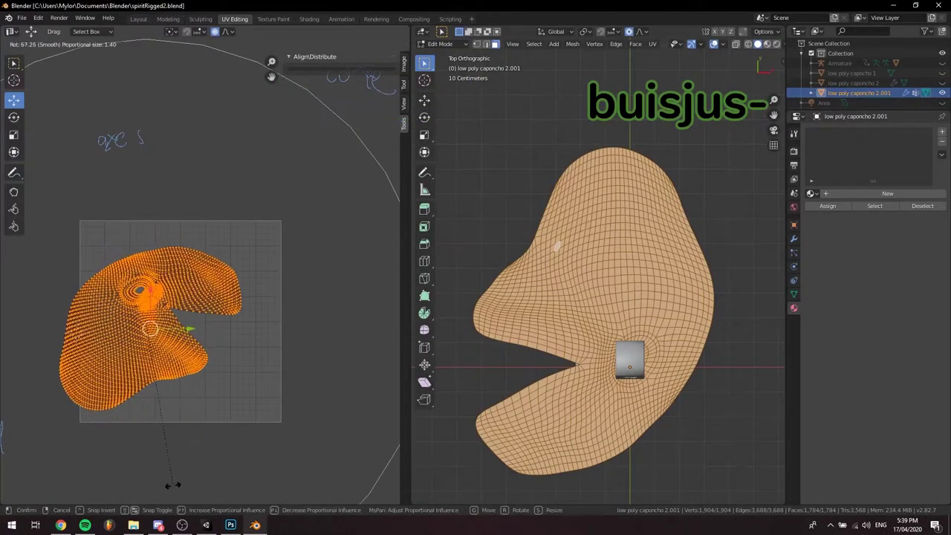
click(205, 486)
- Scale the cape's UV island by 1.638 and move it over the UV square
key(s)
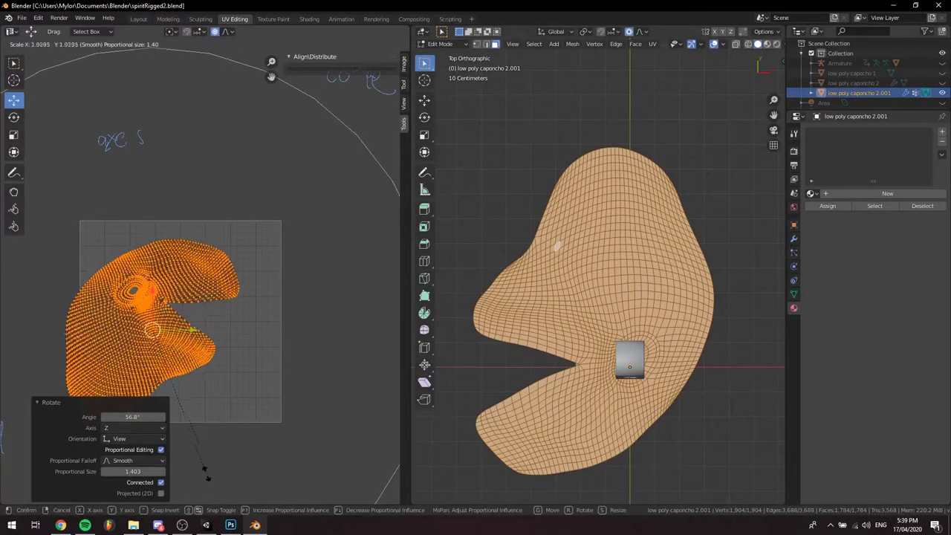
click(337, 498)
key(g)
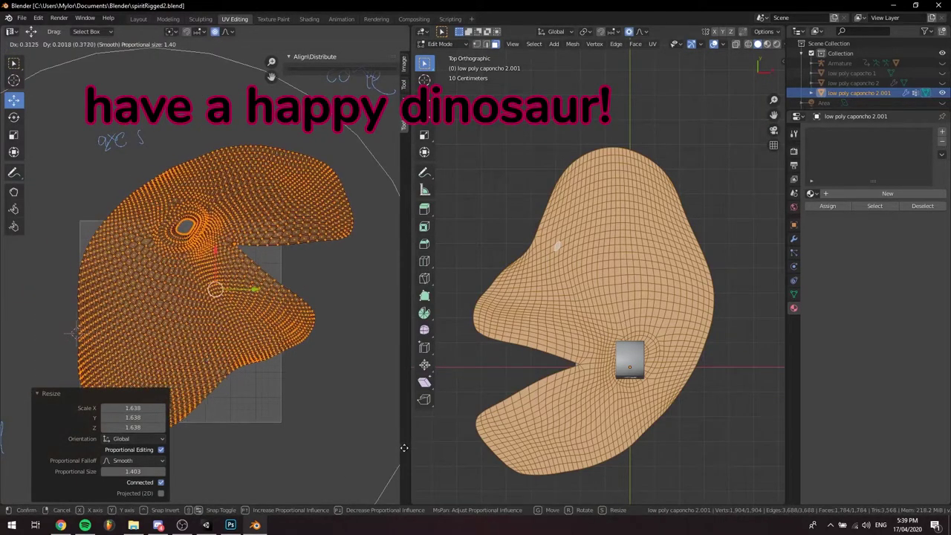
click(390, 427)
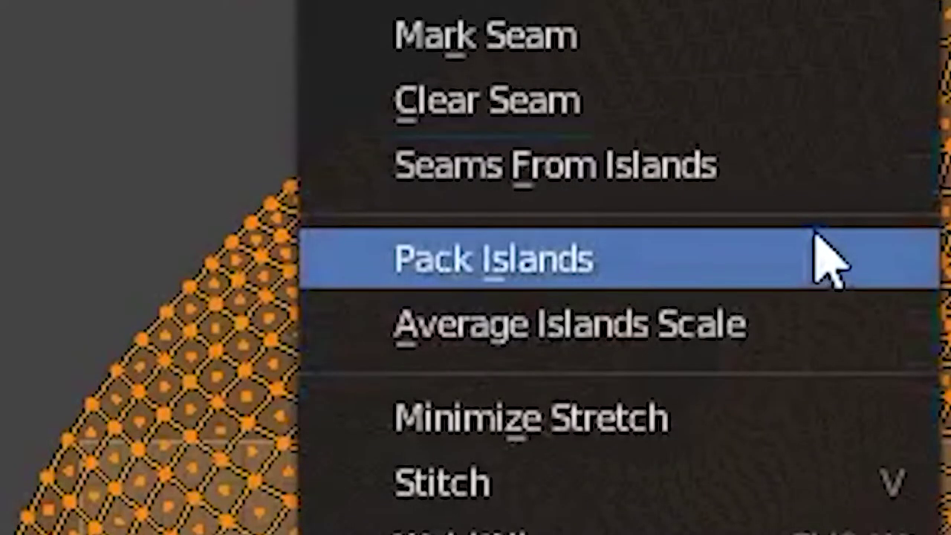
- Pack the cape's UV island, shift it horizontally towards the middle of the UV square, and rotate it by -25.2°
click(825, 256)
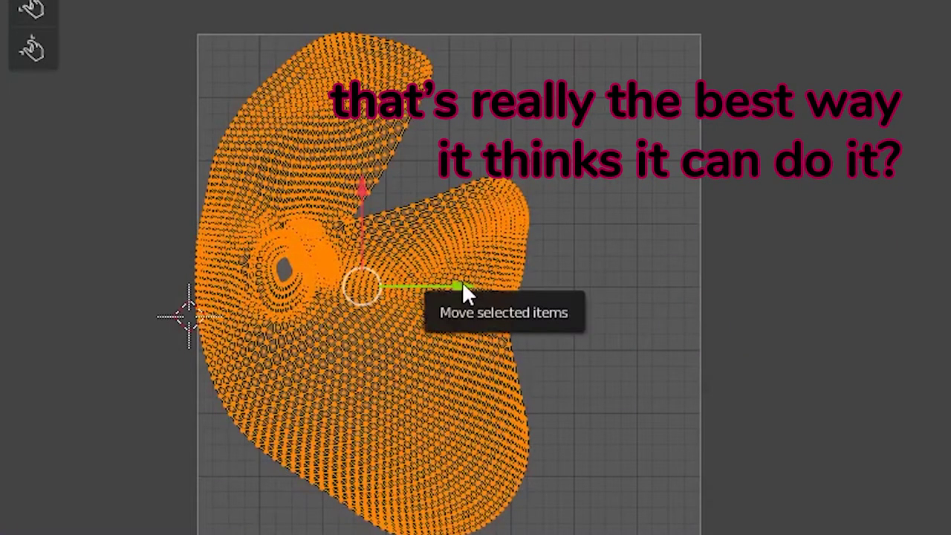
drag(462, 290, 563, 289)
key(r)
click(873, 335)
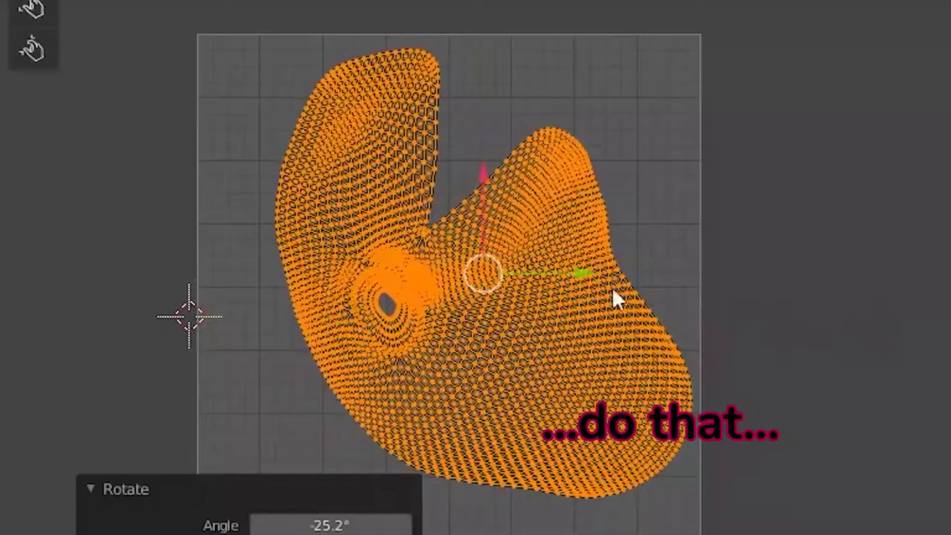
- Fit the cape's UV island inside the UV square by scaling it 0.995, repositioning it, and scaling it again by 0.977
key(s)
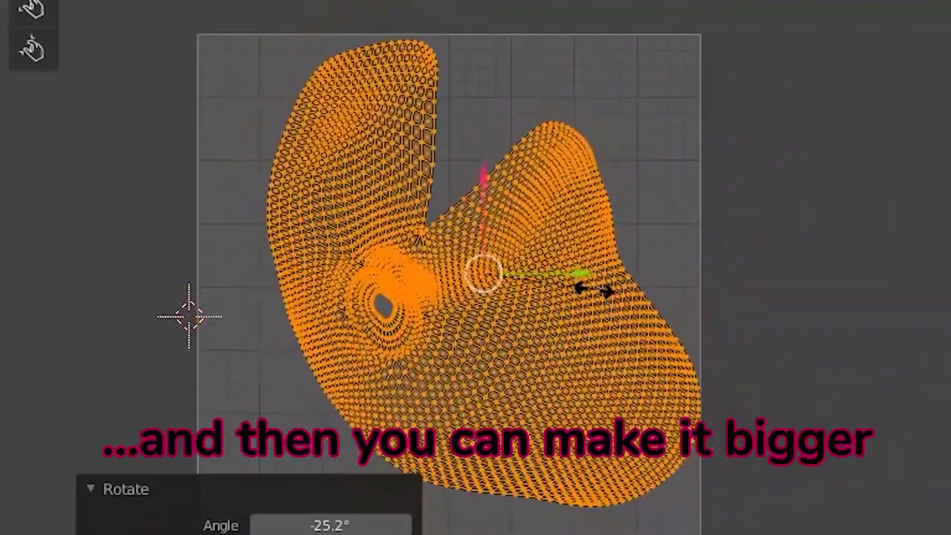
click(594, 284)
key(g)
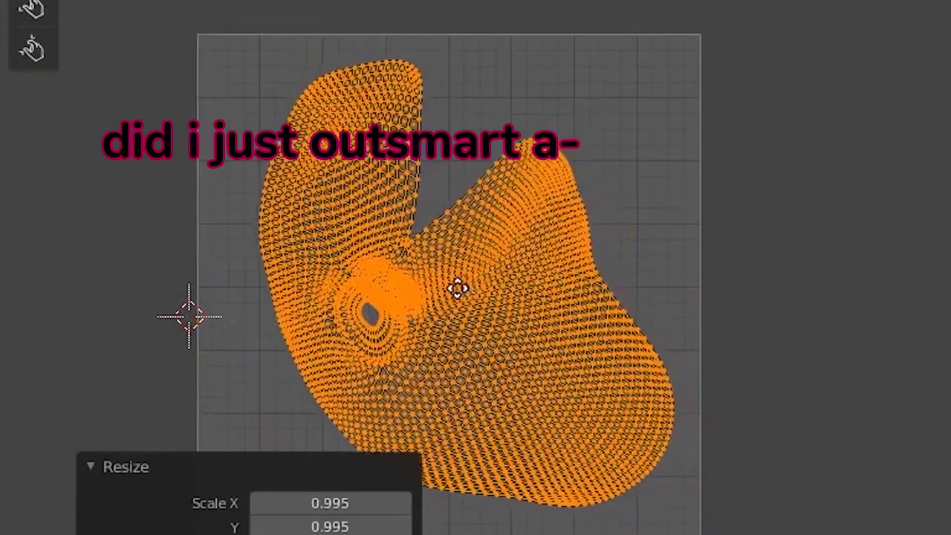
click(699, 366)
key(r)
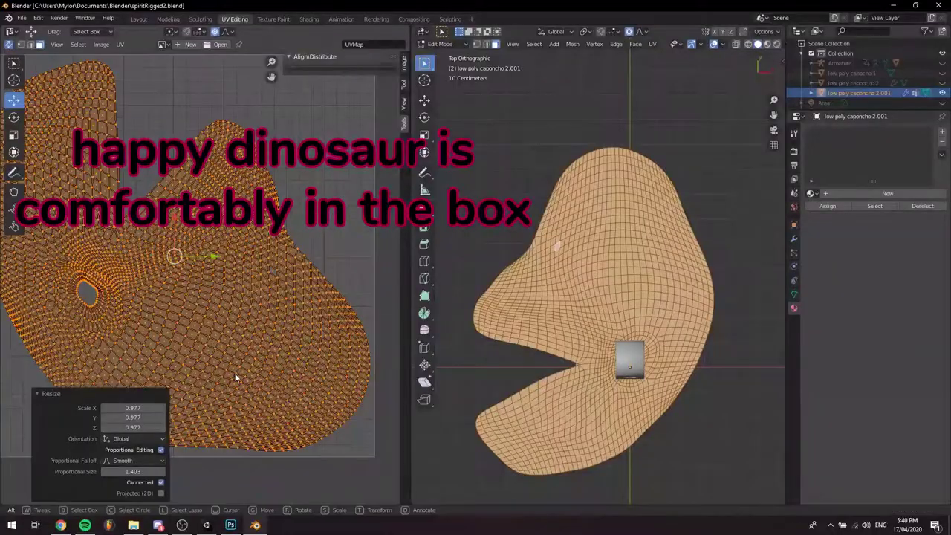
scroll(235, 373, down, 2)
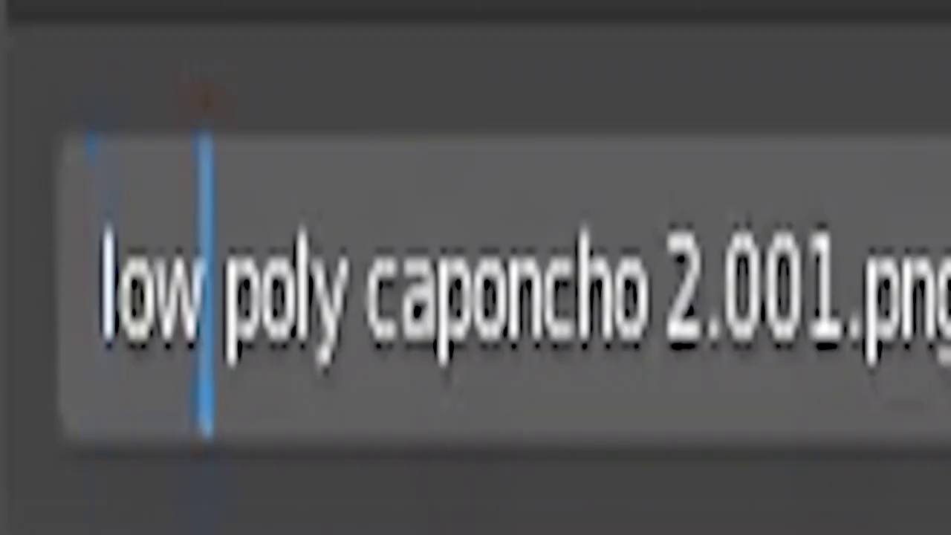
- Export the cape's UV layout as "happy dinosaur to you.png"
click(848, 282)
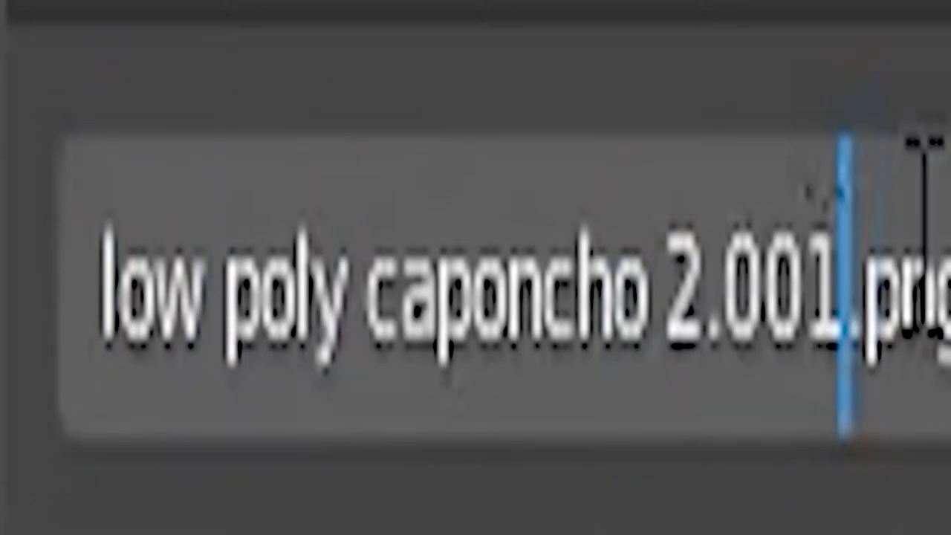
key(ctrl+shift+Left)
key(ctrl+shift+Left)
key(ctrl+shift+Left)
key(ctrl+shift+Left)
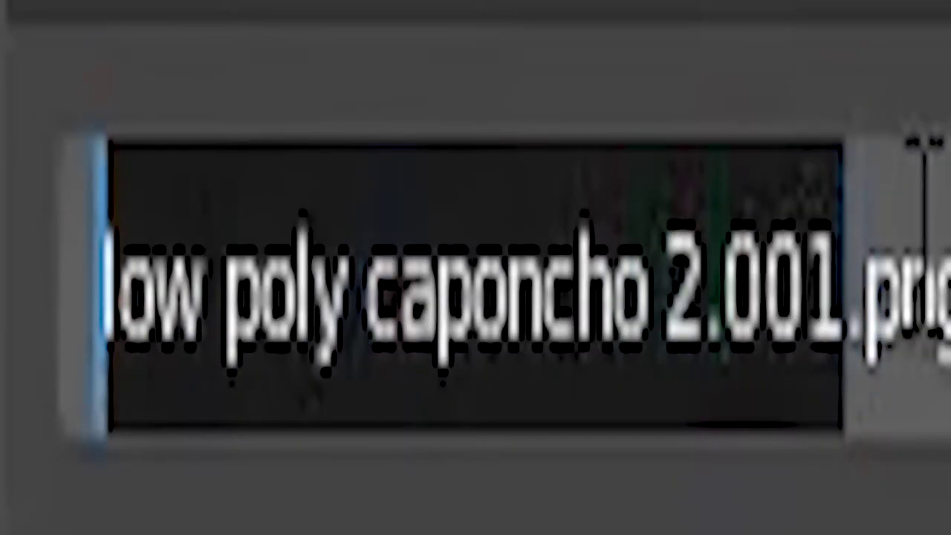
text(happy dinosaur caponcho)
key(ctrl+shift+Left)
text(to you)
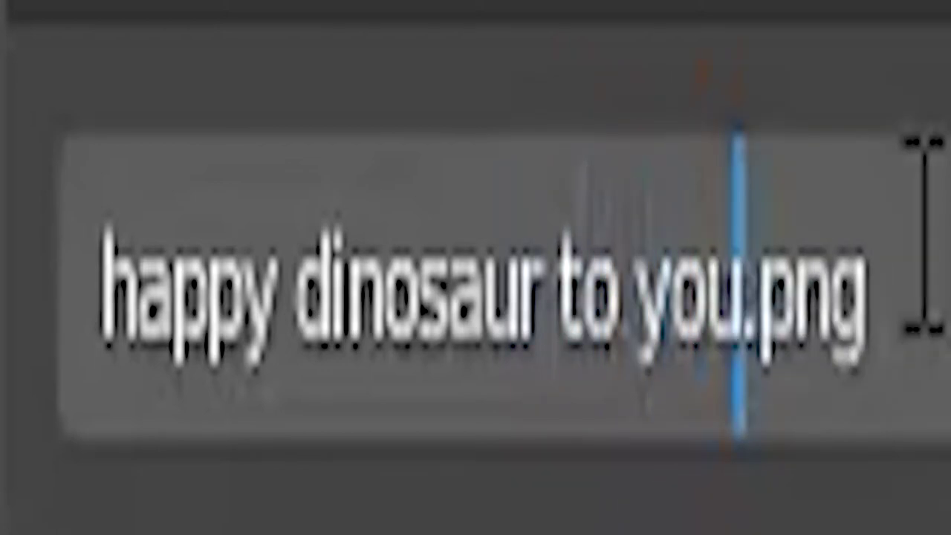
key(Return)
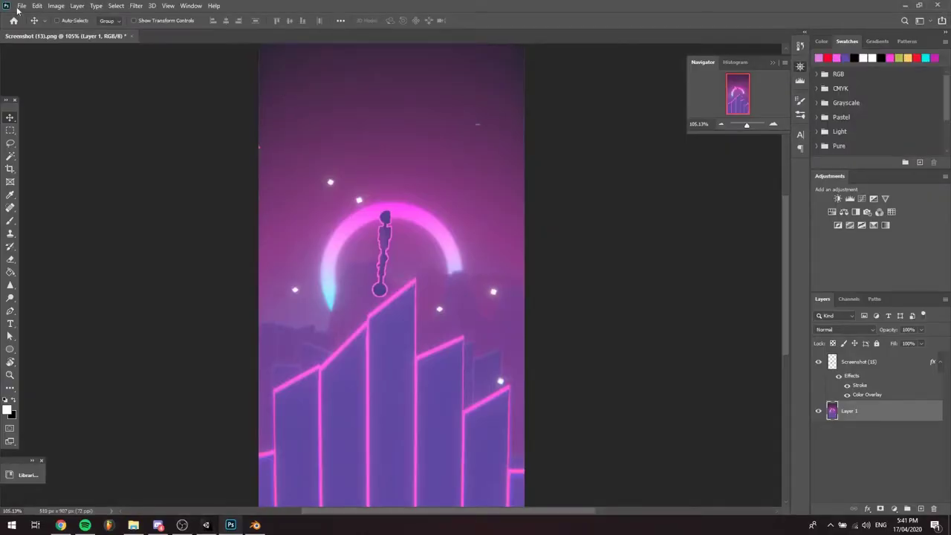
- Switch to Photoshop and open the exported UV layout "happy dinosaur to you.png"
click(19, 7)
click(47, 16)
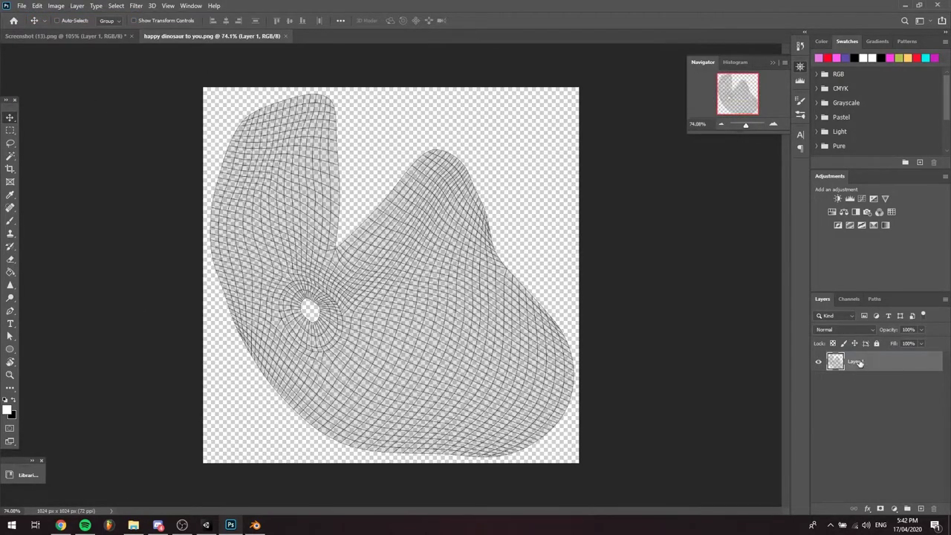
key(ctrl+0)
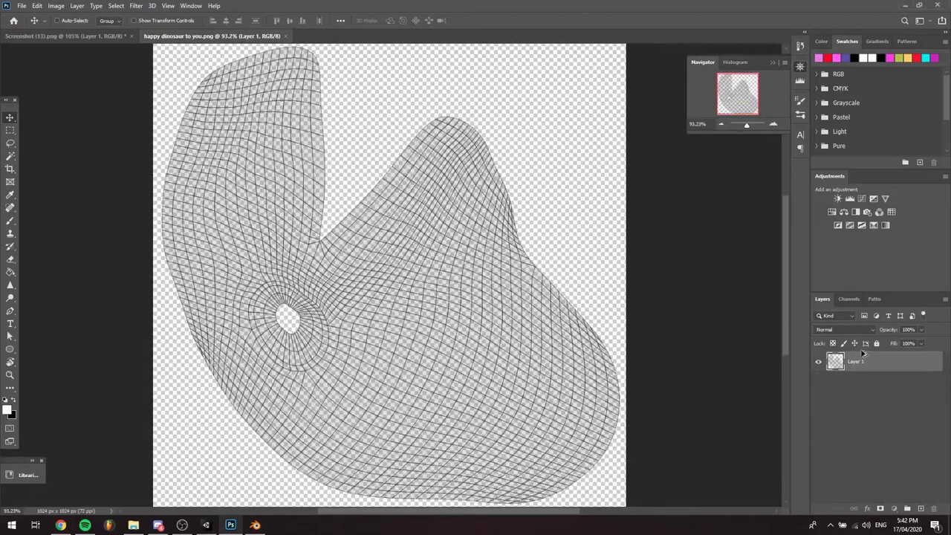
- Duplicate the UV layout layer, try loading the copy's pixels as a selection, and deselect
key(ctrl+j)
ctrl+click(836, 361)
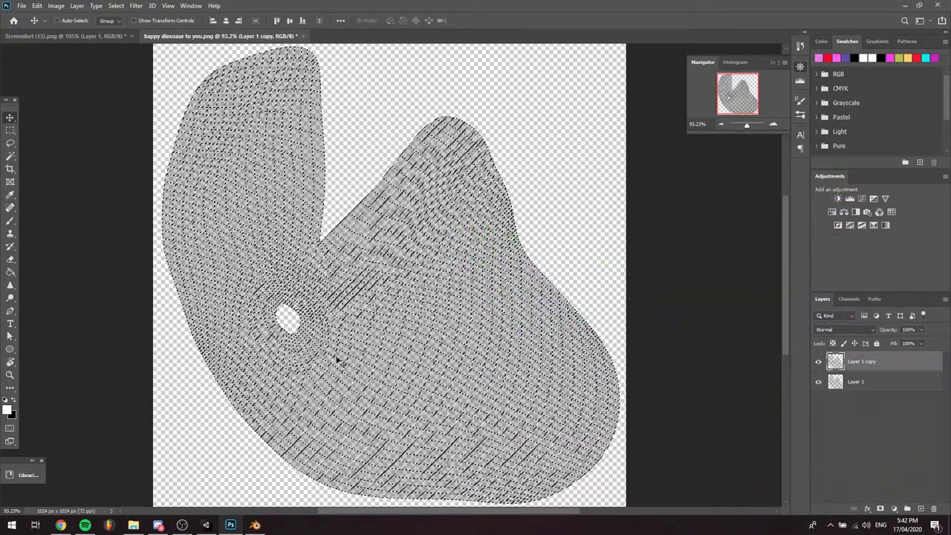
mouse_move(748, 125)
mouse_down()
mouse_move(757, 127)
mouse_move(722, 125)
mouse_move(747, 125)
mouse_up()
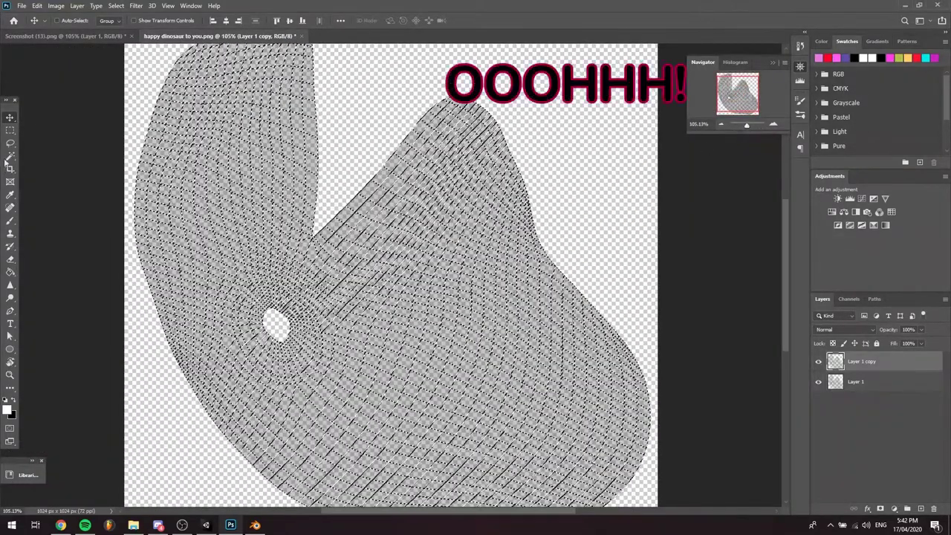
key(ctrl+d)
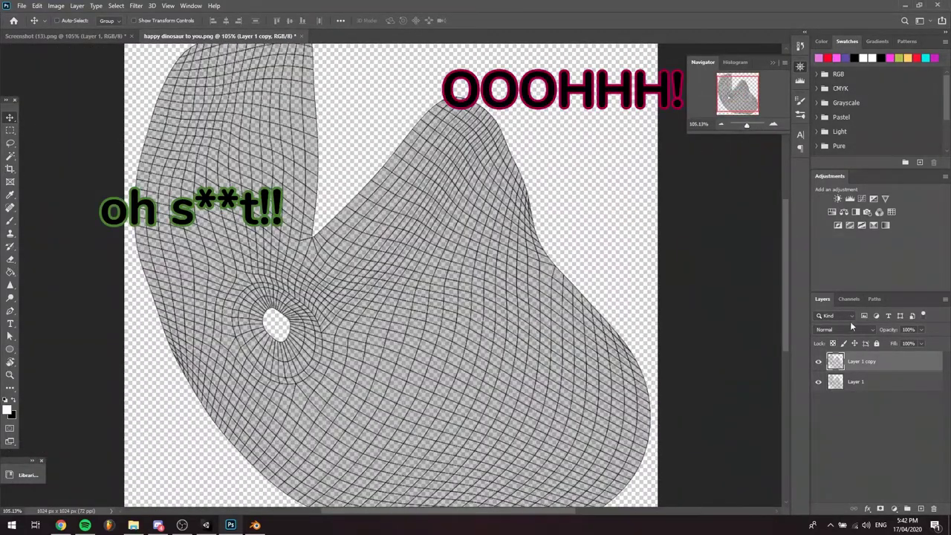
- Check the color channels and try darkening the duplicated UV layer with Hue/Saturation at lightness -100
click(852, 298)
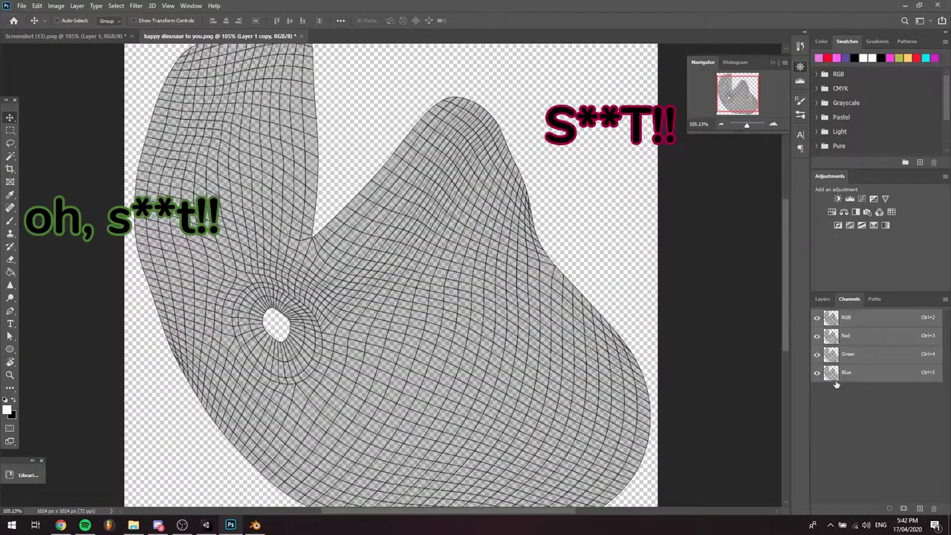
click(821, 298)
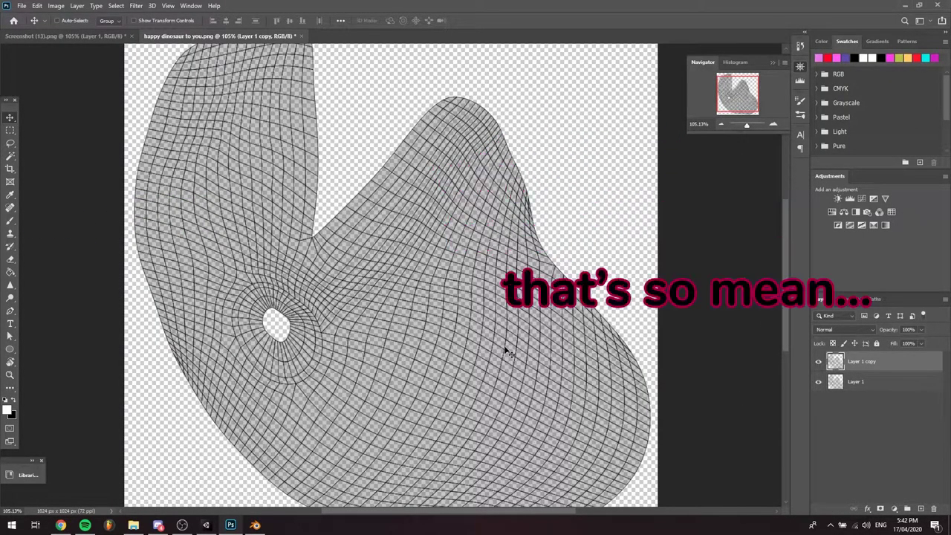
key(ctrl+u)
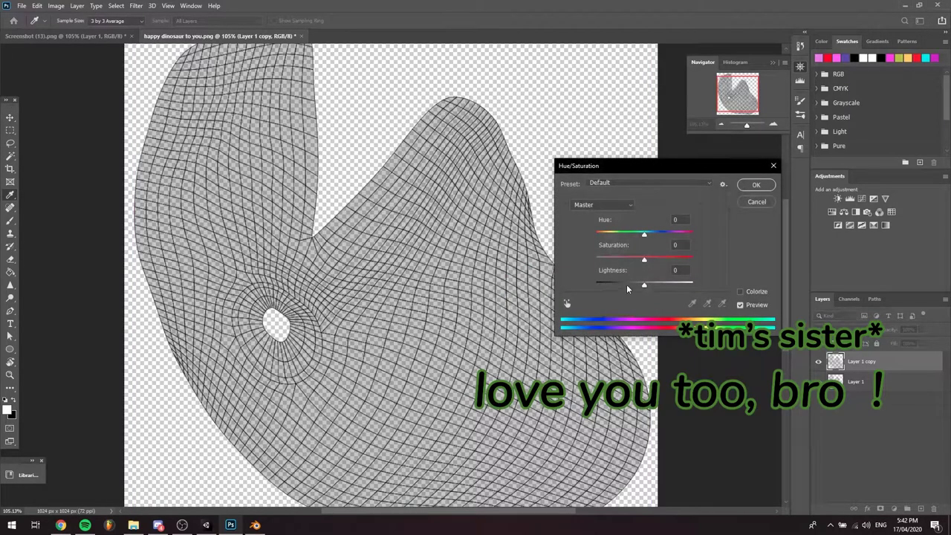
drag(626, 289, 547, 285)
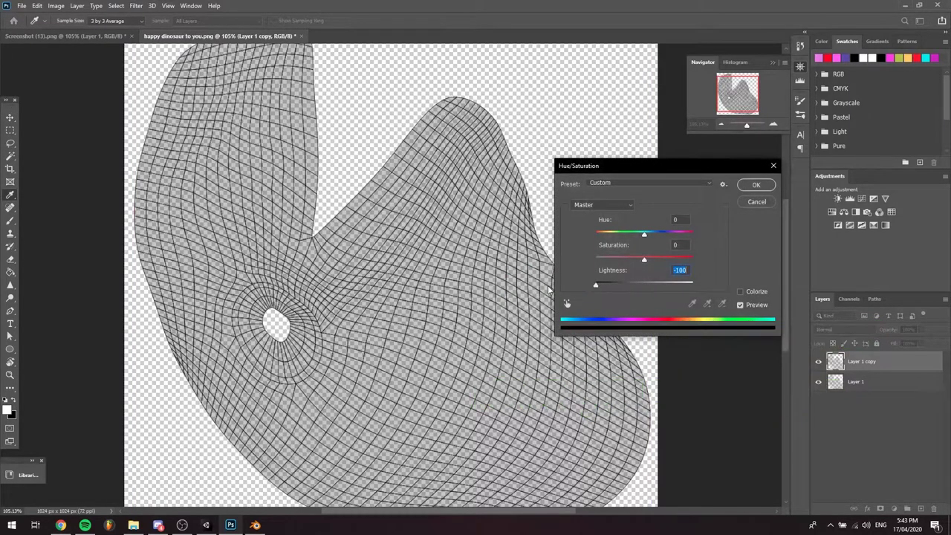
click(752, 202)
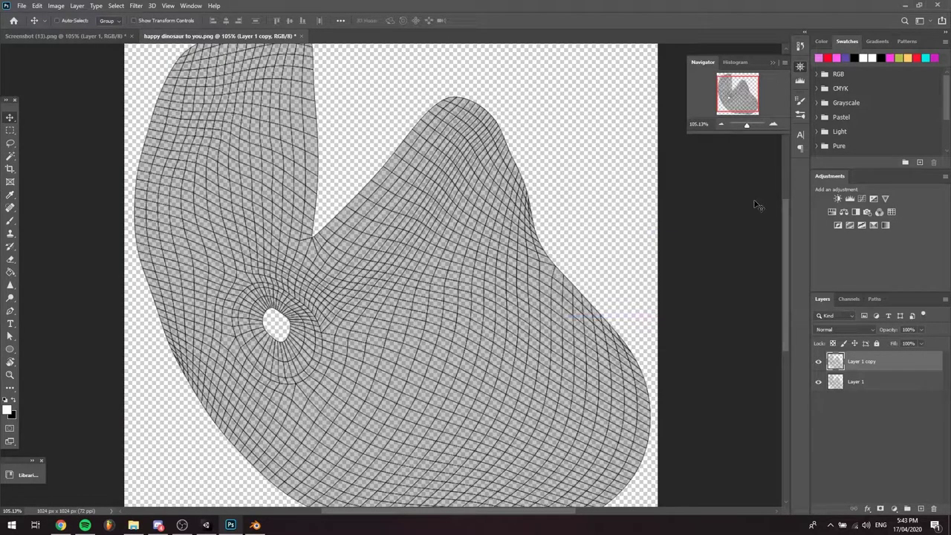
- Paste the UV wireframe repeatedly as stacked layers to build the cape's silhouette up into a solid shape
click(821, 382)
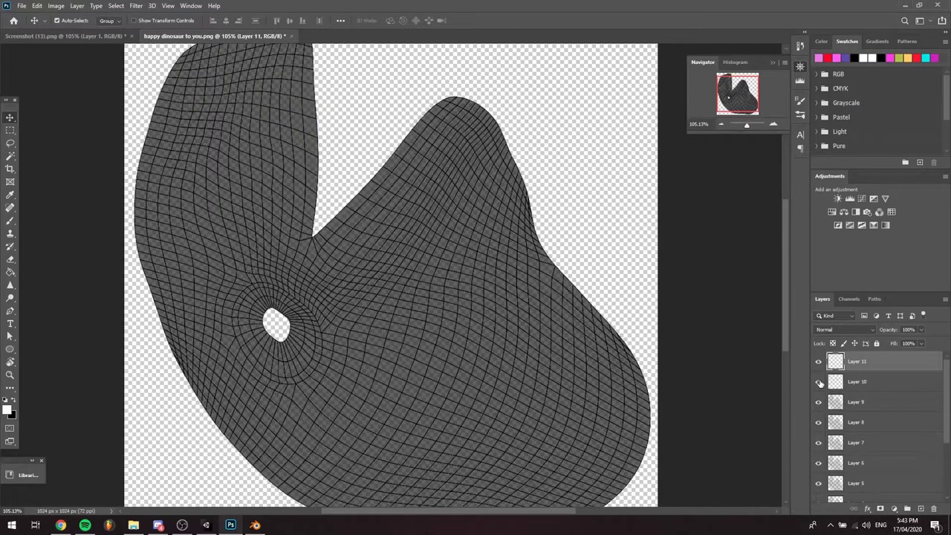
click(820, 382)
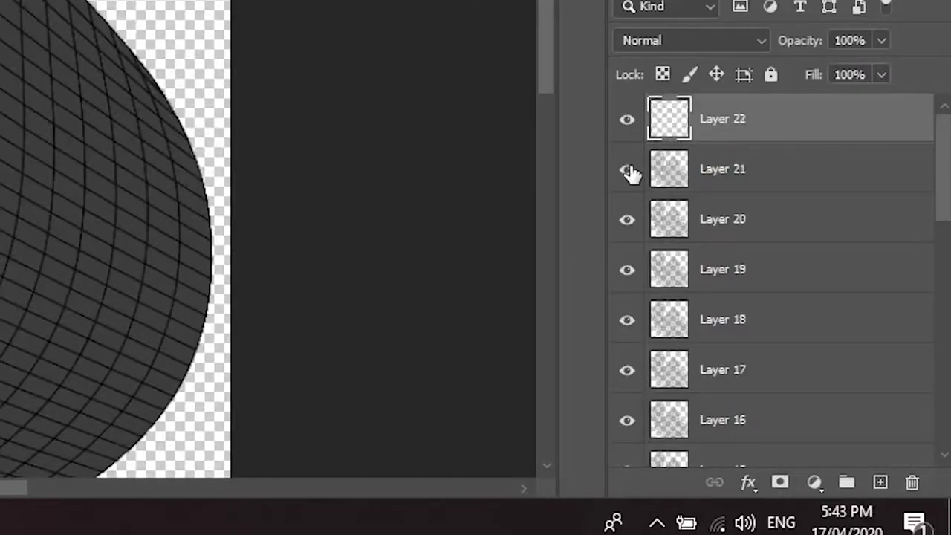
key(ctrl+v)
key(ctrl+v)
key(ctrl+v)
key(ctrl+v)
key(ctrl+v)
key(ctrl+v)
key(ctrl+v)
key(ctrl+v)
key(ctrl+v)
key(ctrl+v)
key(ctrl+v)
key(ctrl+v)
key(ctrl+v)
key(ctrl+v)
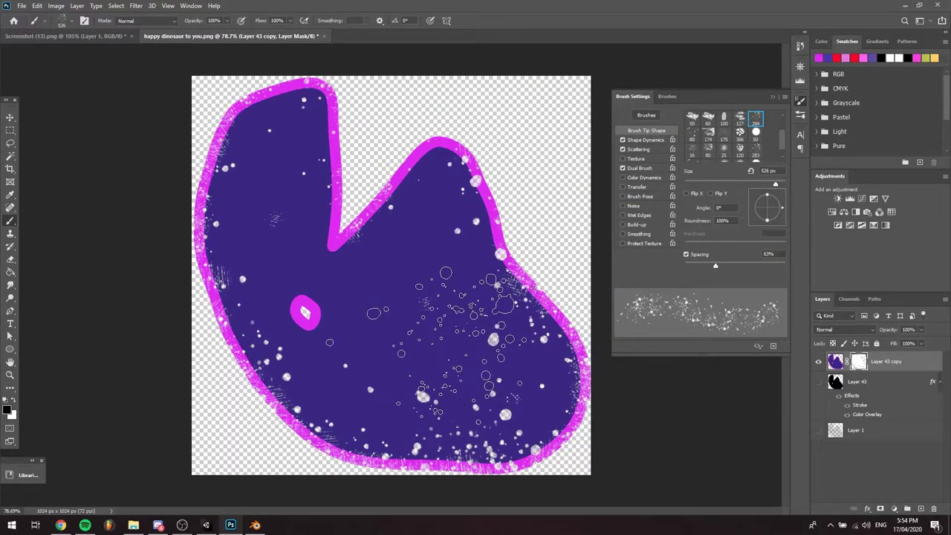
- Save the painted purple and pink cape texture as a new file
click(21, 5)
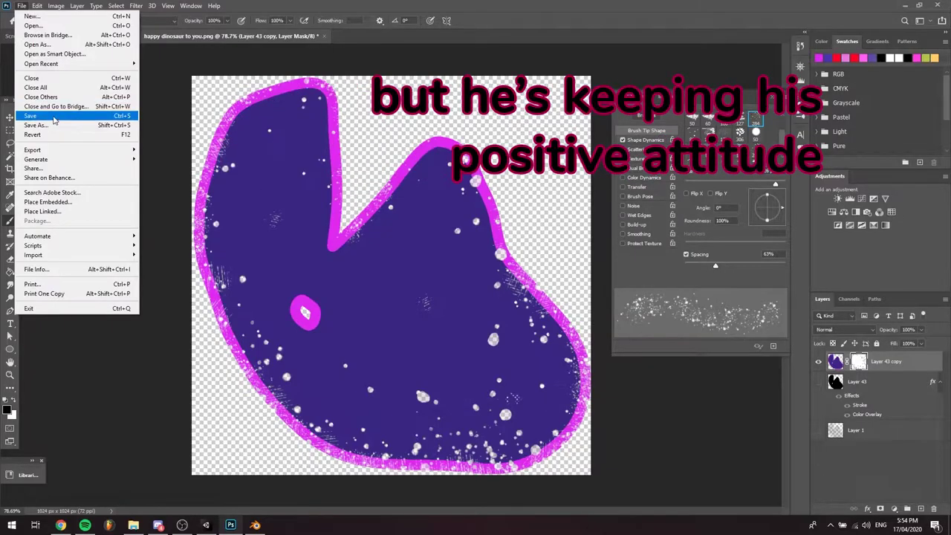
click(60, 125)
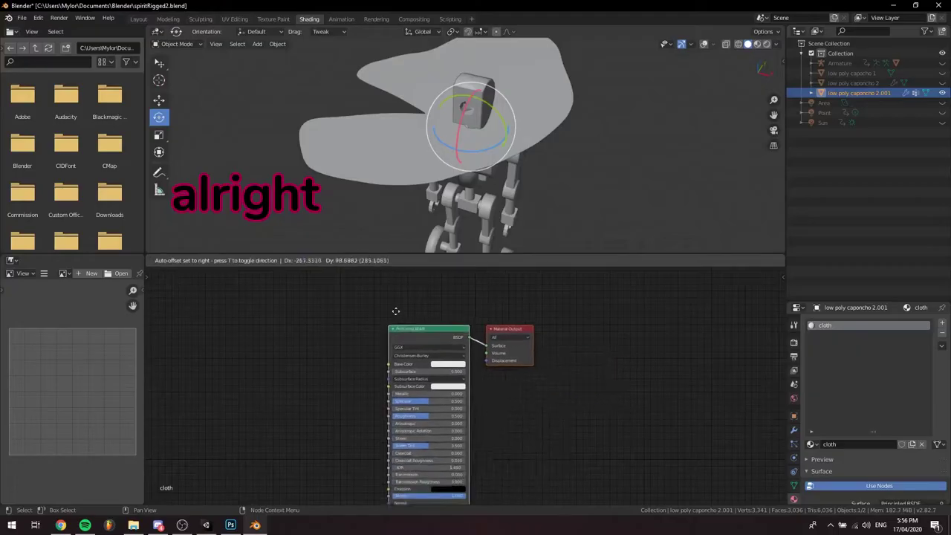
- In Blender, preview the cape in rendered shading and space the cloth material's Material Output node away from the Principled BSDF
right_click(526, 338)
click(523, 286)
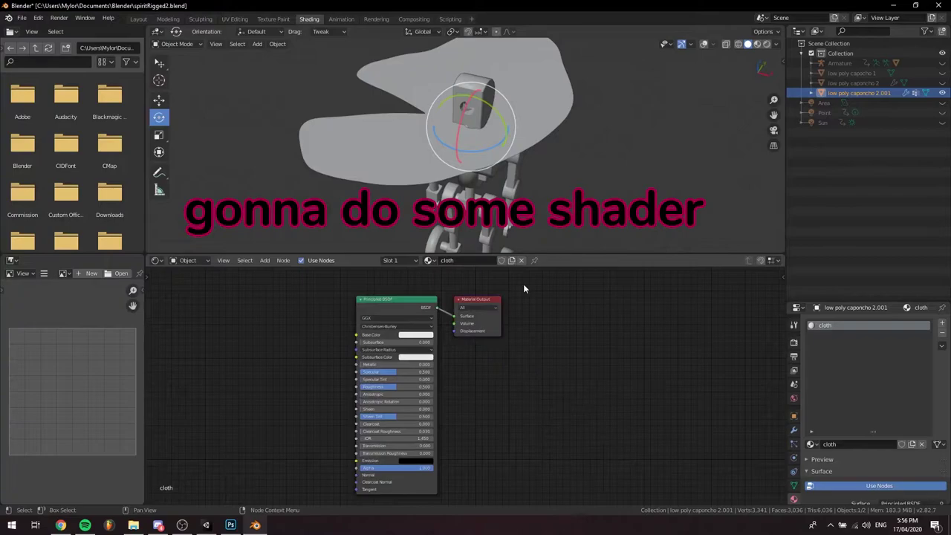
click(768, 44)
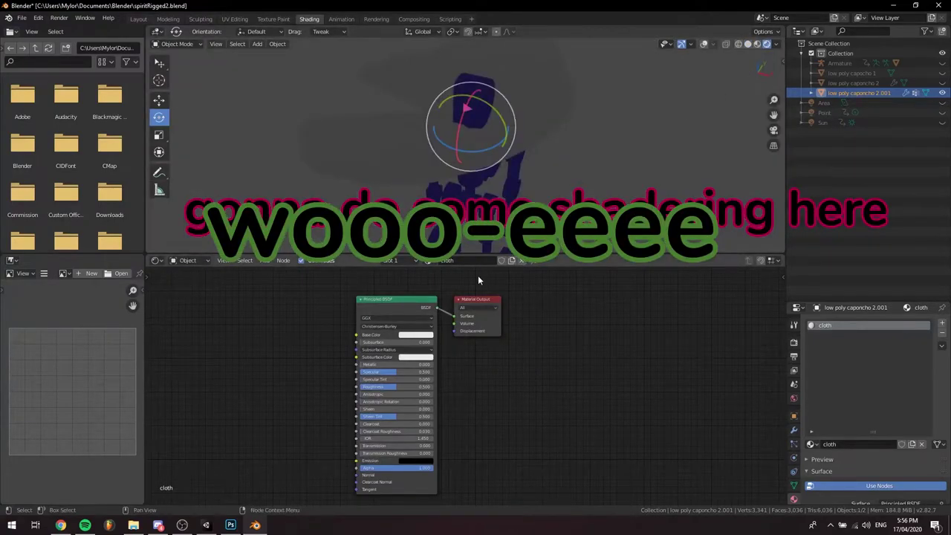
drag(479, 305, 579, 329)
scroll(870, 425, down, 1)
scroll(871, 425, down, 2)
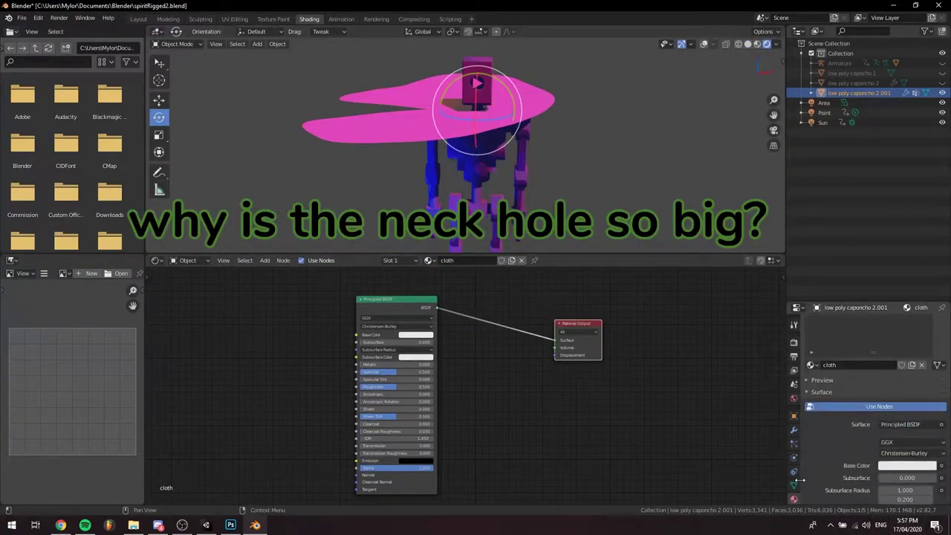
middle_drag(620, 223, 581, 203)
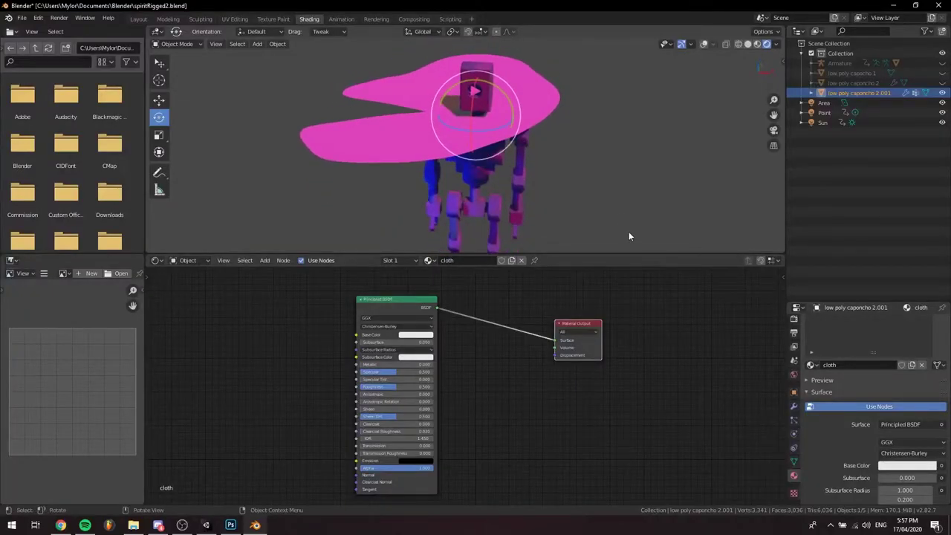
- Connect the cape image texture's Color output to the Principled BSDF's Base Color and inspect the textured cape from other angles
drag(300, 323, 362, 348)
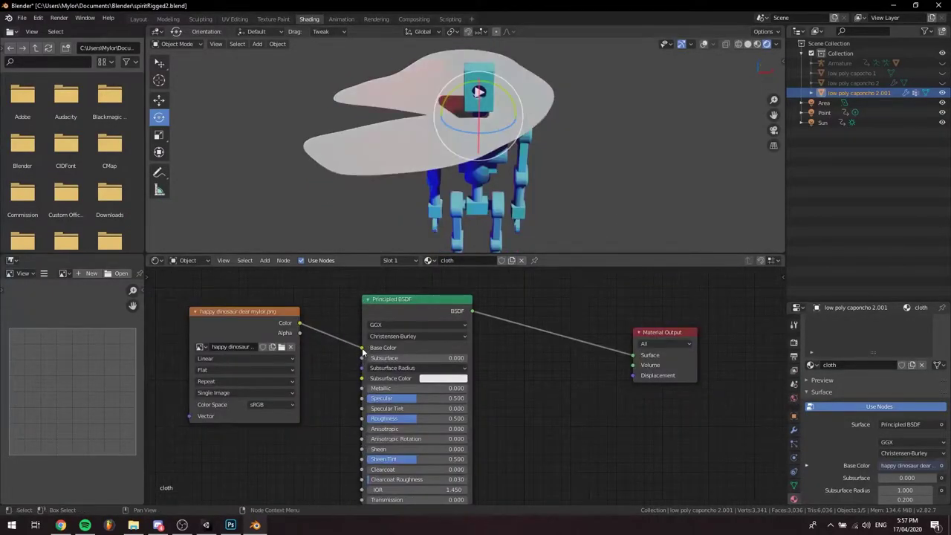
middle_drag(434, 157, 579, 244)
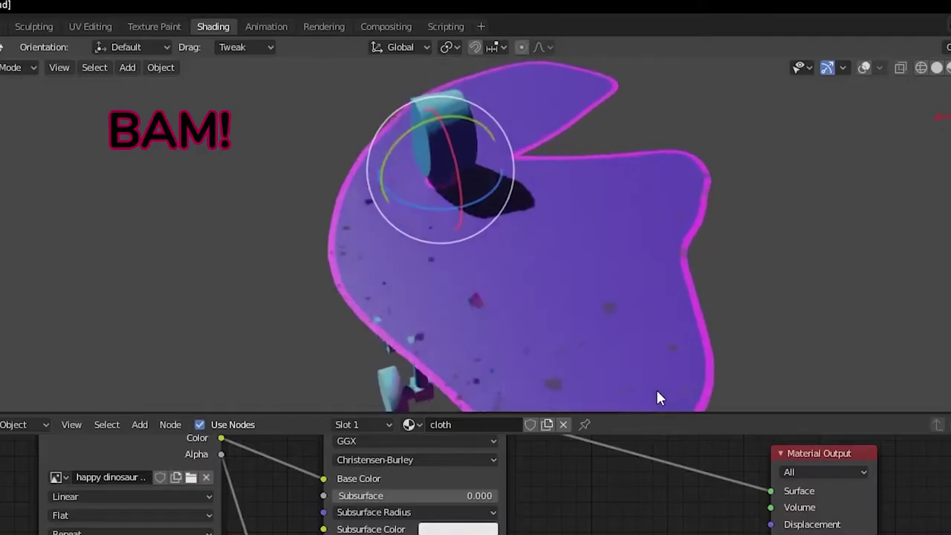
middle_drag(657, 391, 929, 112)
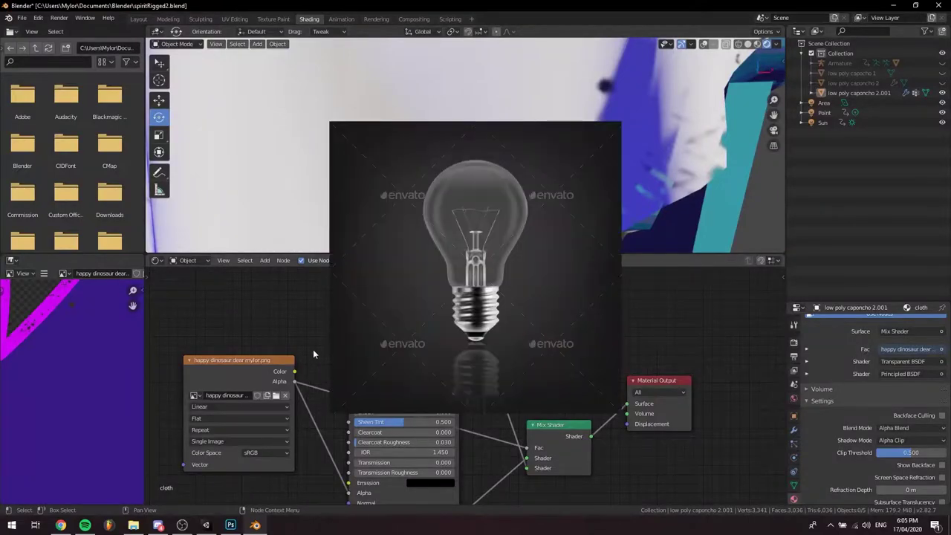
- Insert a ColorRamp node between the cape image texture's Alpha output and the Mix Shader's Fac input
right_click(313, 354)
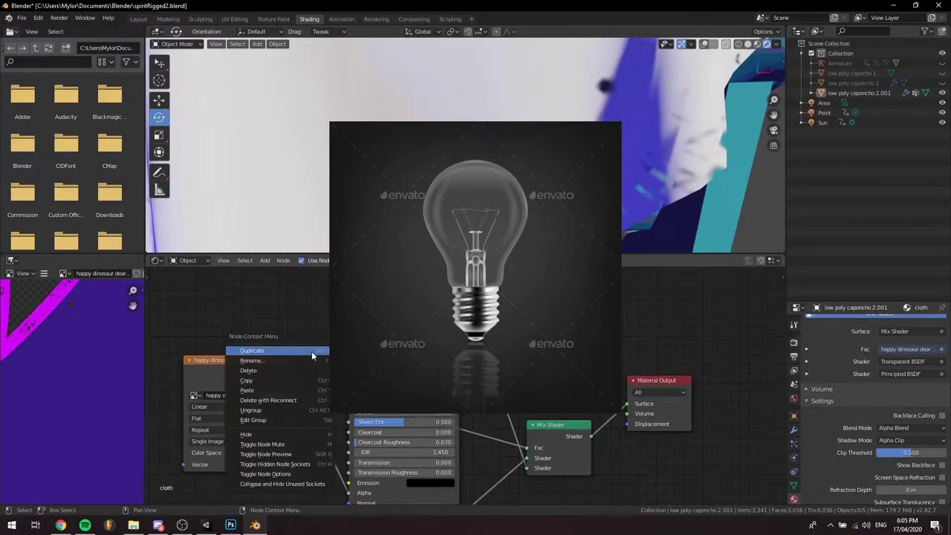
key(Escape)
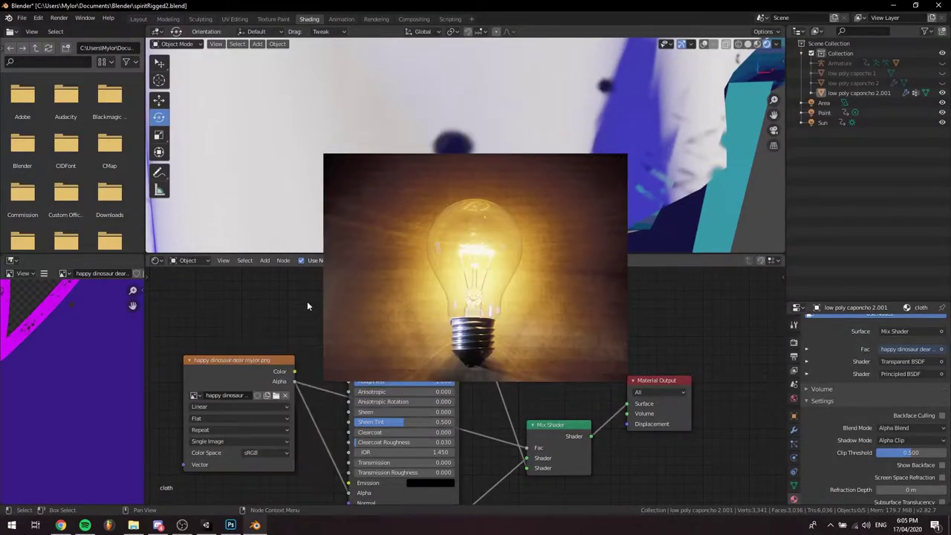
key(shift+a)
click(304, 306)
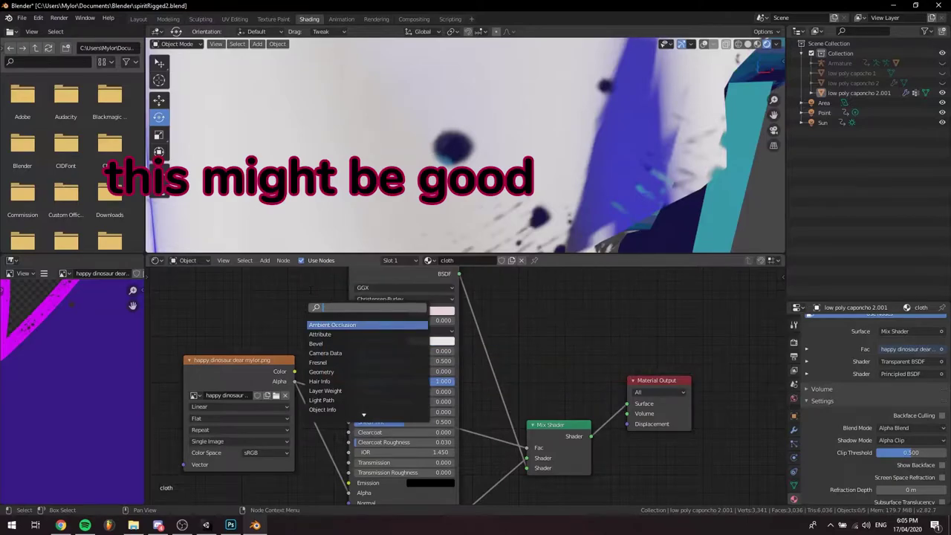
text(col)
key(Down)
key(Return)
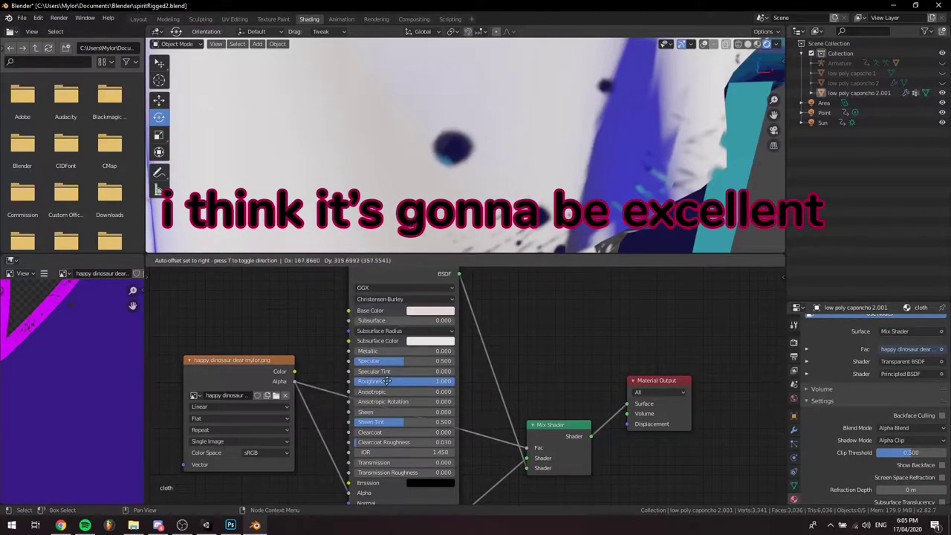
click(411, 419)
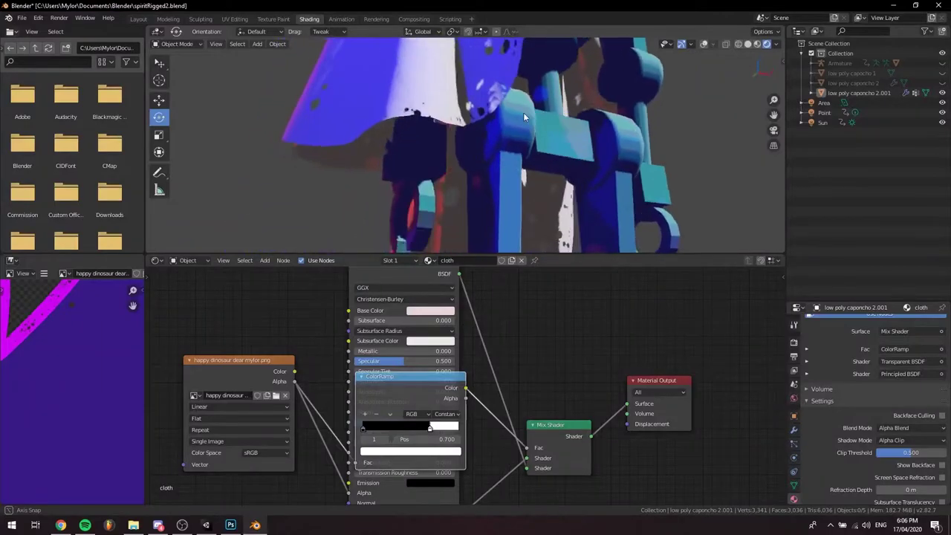
- Inspect the rendered cape's transparent edges and paint splatters around the robot from several angles and distances
middle_drag(523, 113, 464, 156)
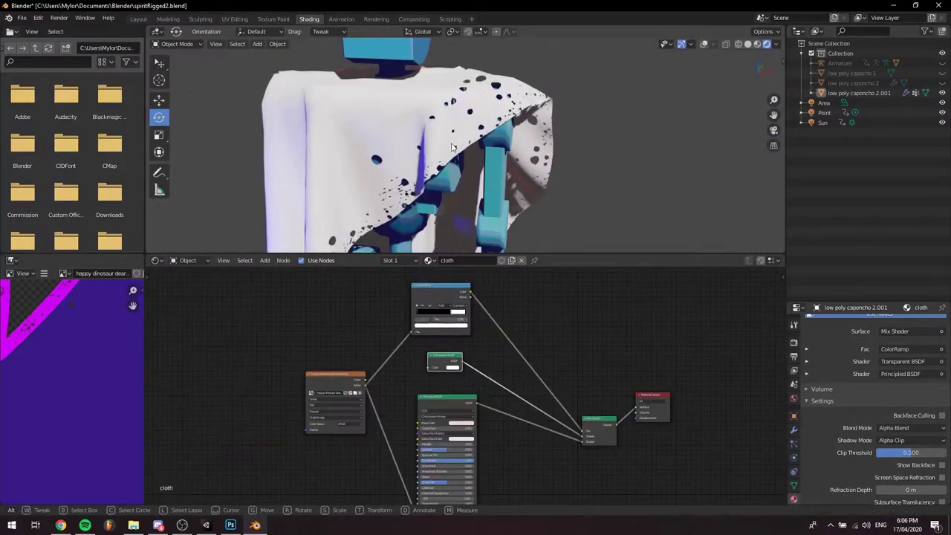
scroll(436, 156, up, 6)
scroll(439, 158, down, 1)
middle_drag(441, 159, 445, 138)
scroll(429, 148, up, 2)
scroll(429, 148, down, 4)
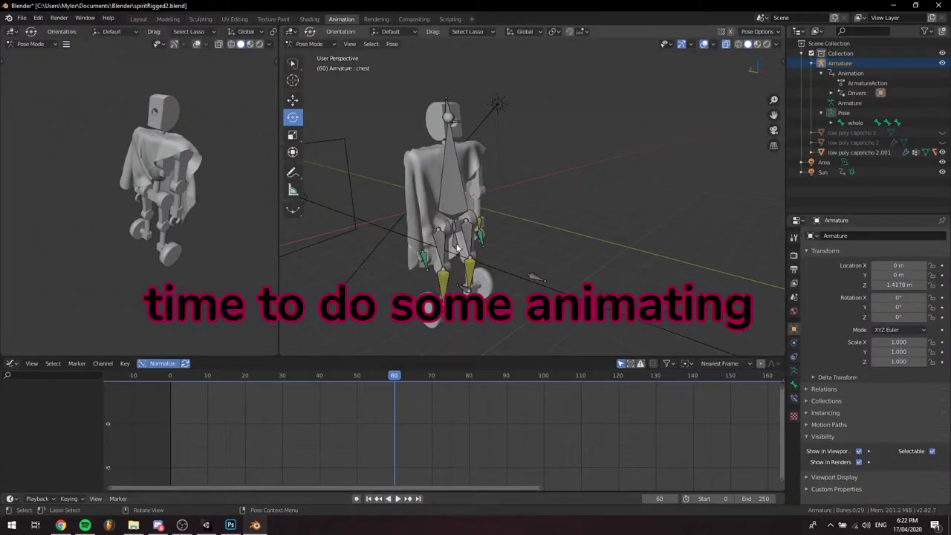
- Keyframe all the robot's bones at frame 60, and lower the whole bone about 1.58 m and keyframe it at frame 75
key(a)
key(i)
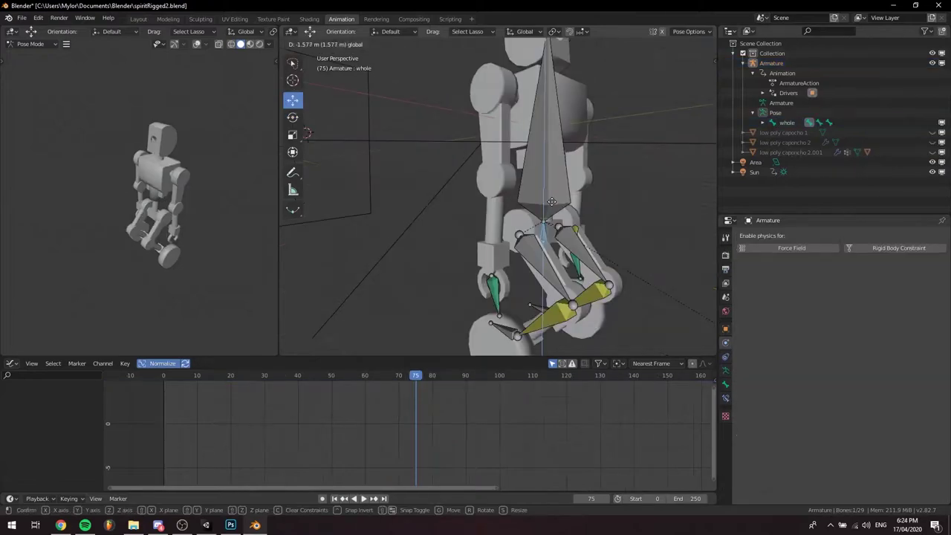
key(g)
click(552, 205)
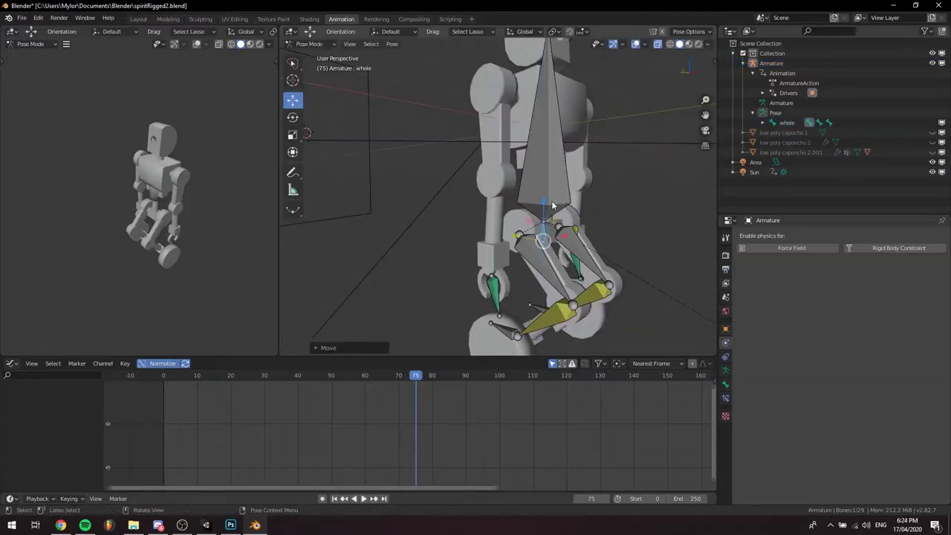
key(i)
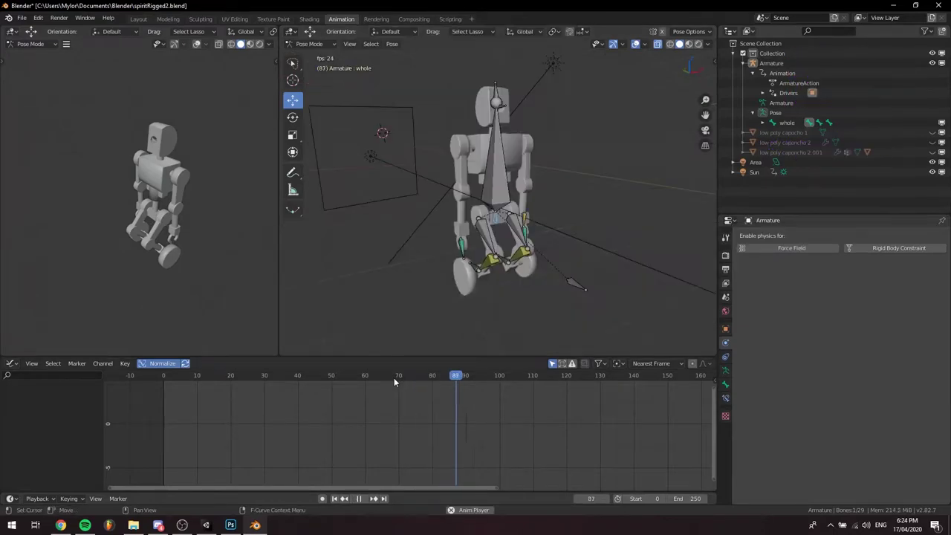
drag(477, 378, 418, 381)
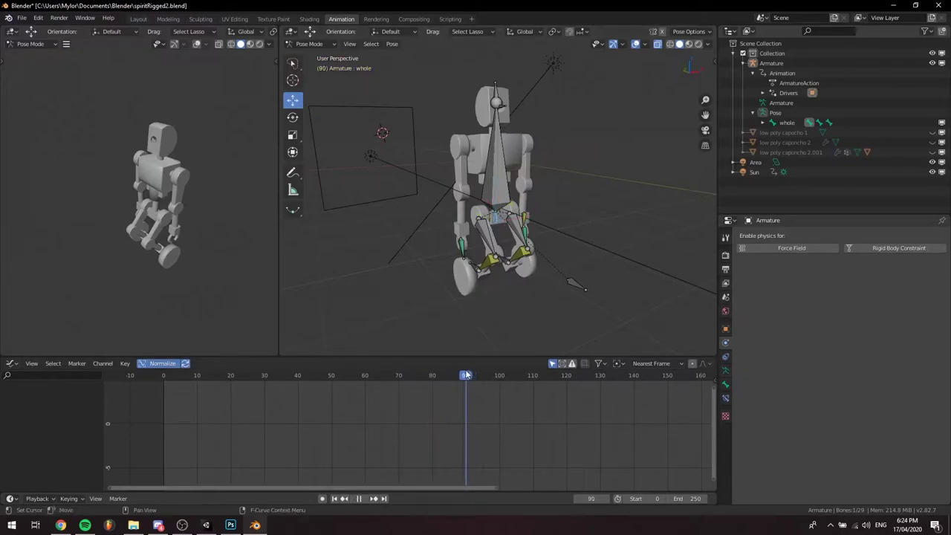
drag(497, 191, 542, 17)
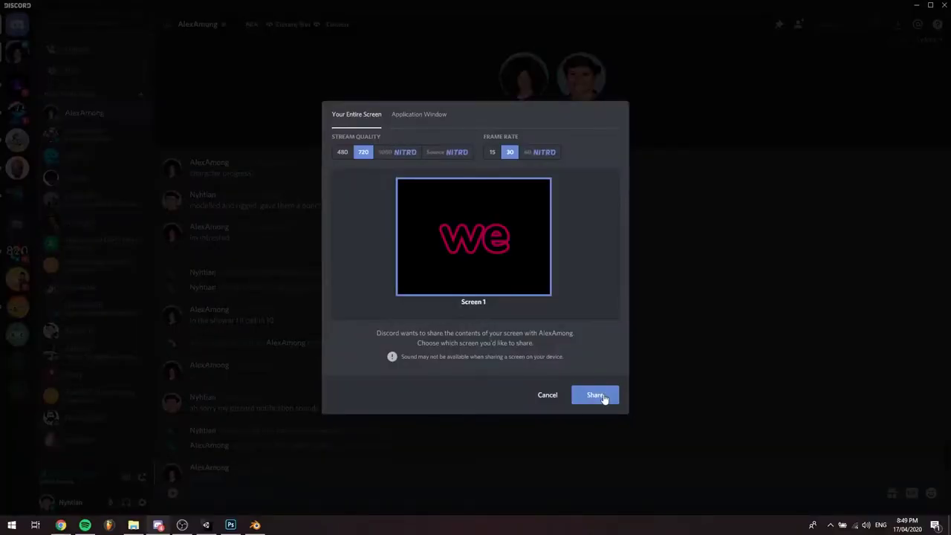
- Share the screen over Discord at 720 quality and 30 frames per second, and review the cape and its Empty in Blender
click(603, 400)
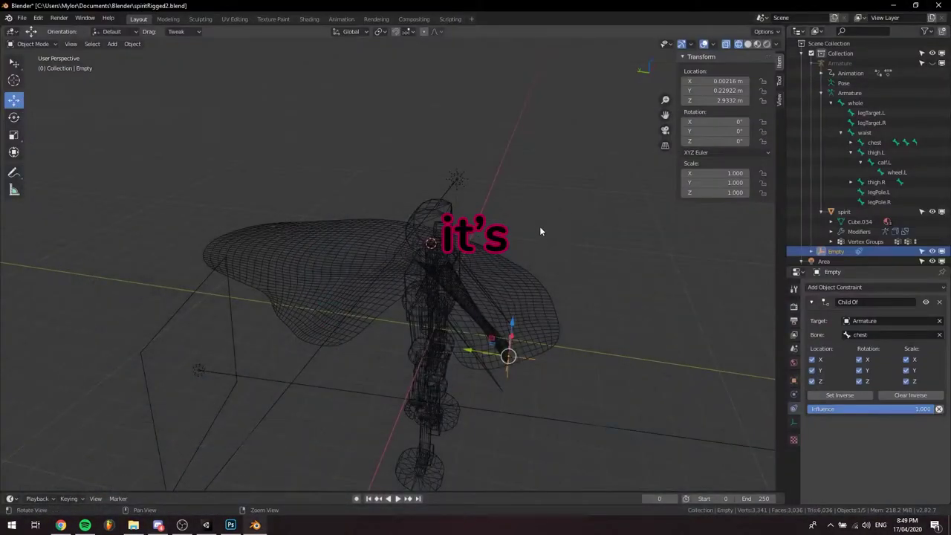
middle_drag(540, 231, 544, 171)
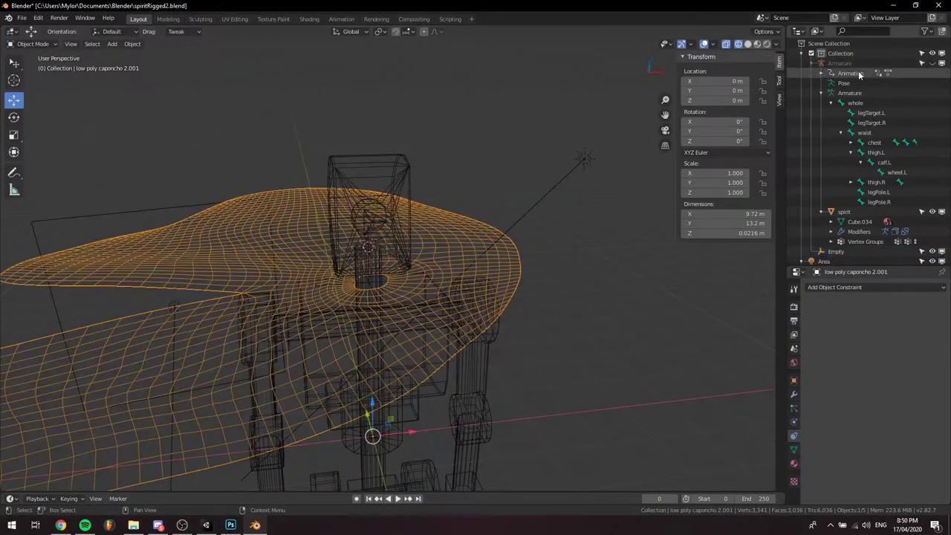
click(860, 73)
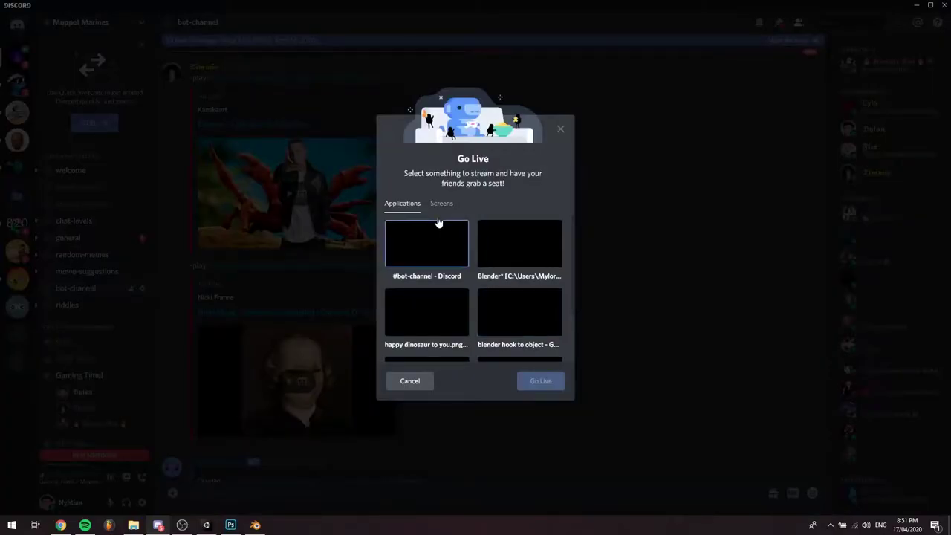
click(439, 207)
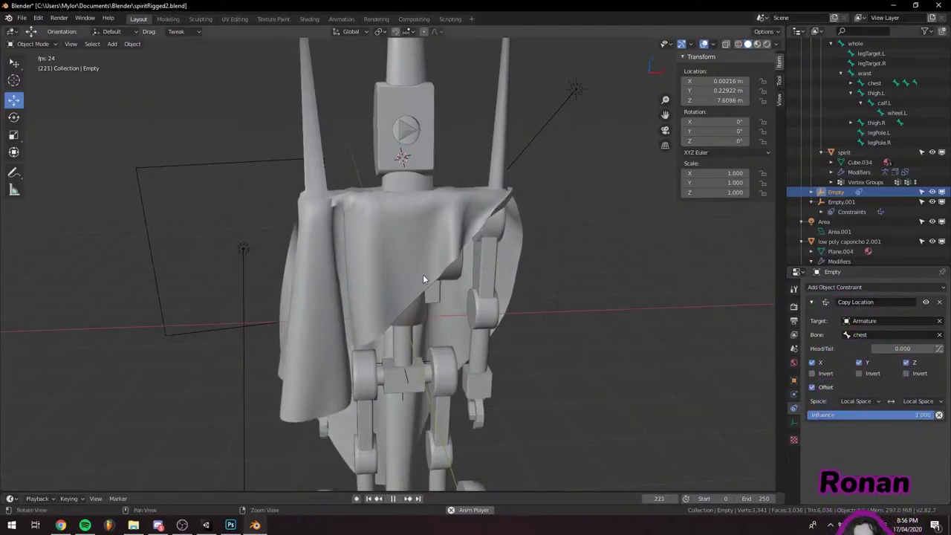
mouse_move(423, 274)
middle_down()
mouse_move(470, 266)
mouse_move(444, 216)
mouse_move(428, 210)
mouse_move(424, 228)
middle_up()
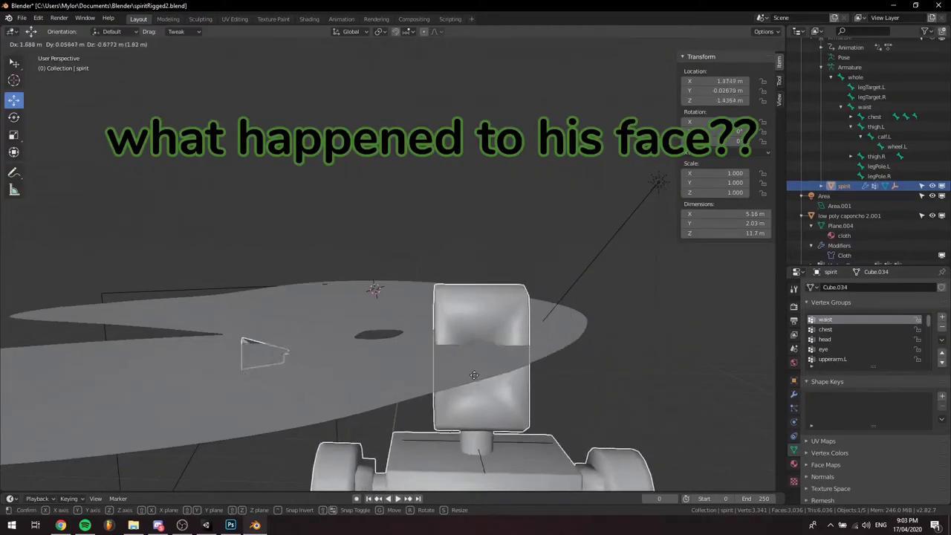
- Try moving the spirit mesh, and use Circle Select across the front of its head in Edit Mode
drag(474, 375, 379, 260)
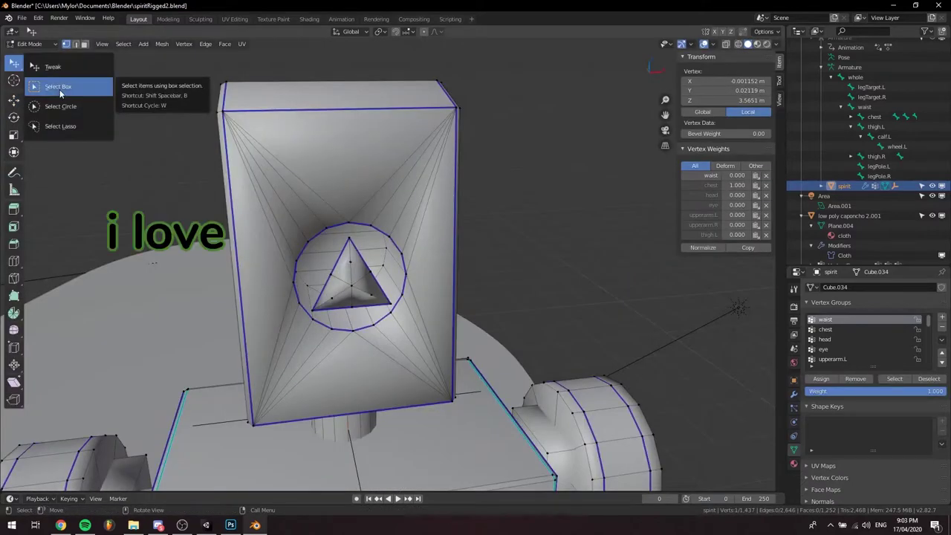
click(60, 106)
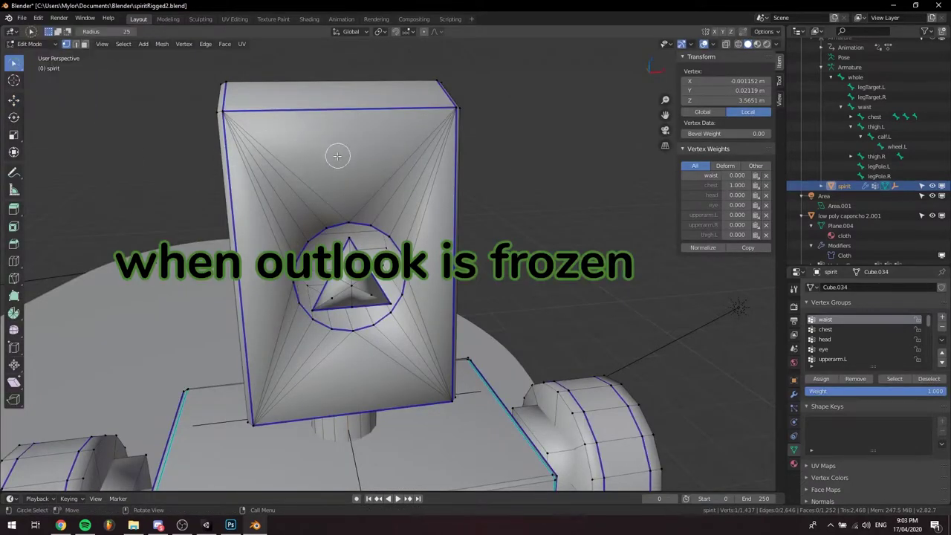
mouse_move(338, 156)
mouse_down()
mouse_move(391, 179)
mouse_move(251, 199)
mouse_up()
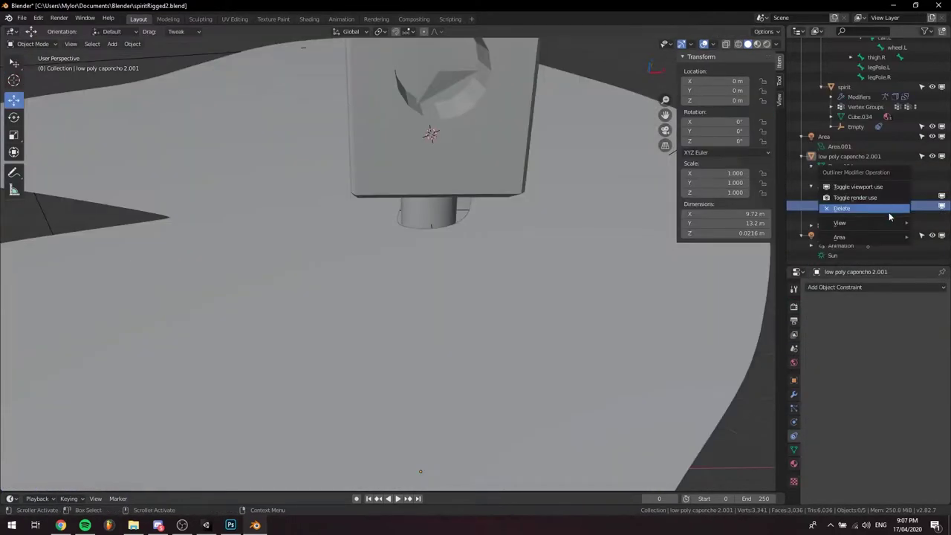
- Delete the modifier listed below Cloth on the low poly caponcho 2.001 cape
click(877, 211)
click(421, 207)
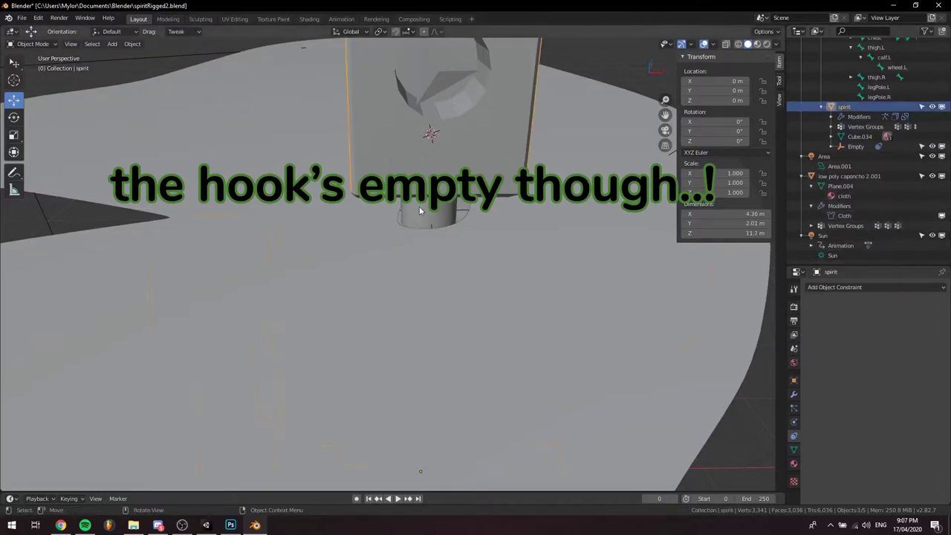
- Try to connect the cape to the Empty in Object Mode with both objects selected
click(548, 277)
alt+drag(548, 277, 564, 250)
click(863, 146)
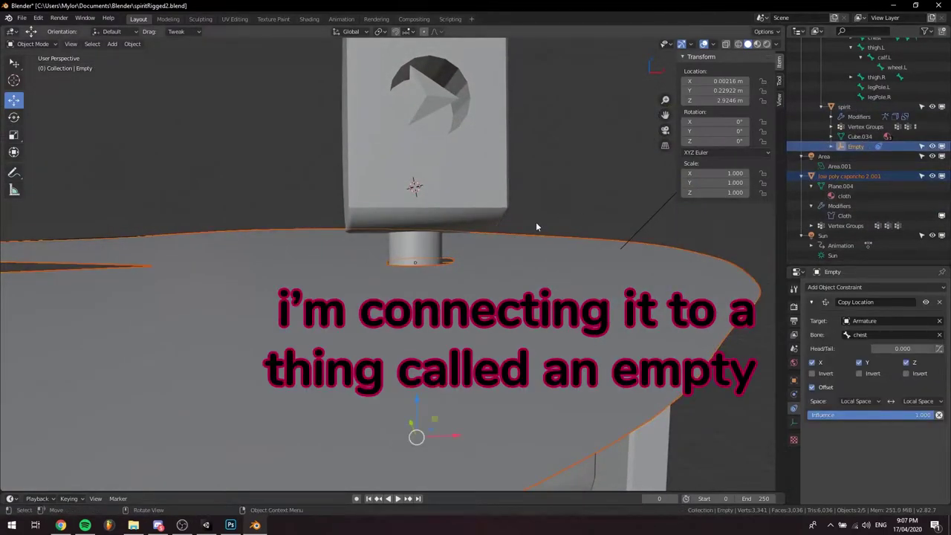
key(ctrl+p)
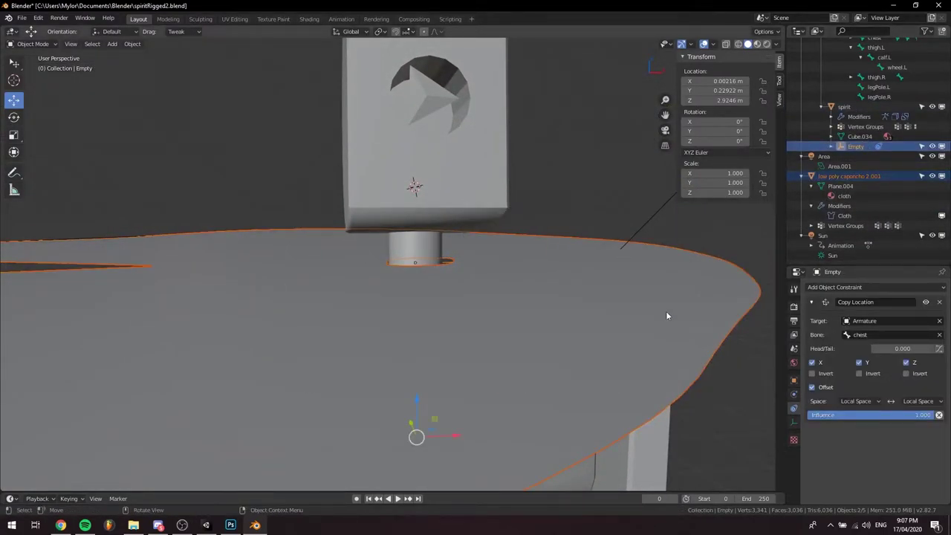
click(666, 316)
shift+click(861, 147)
key(ctrl+h)
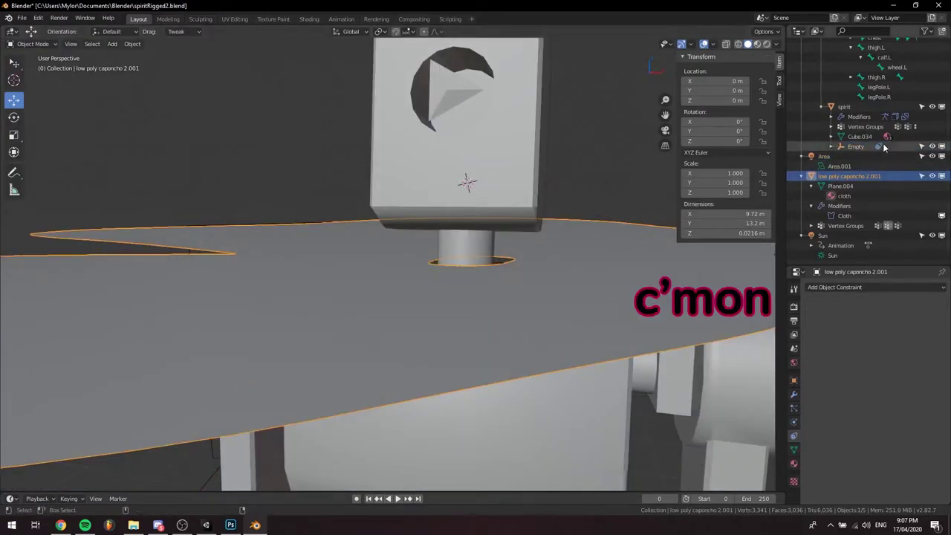
ctrl+click(855, 147)
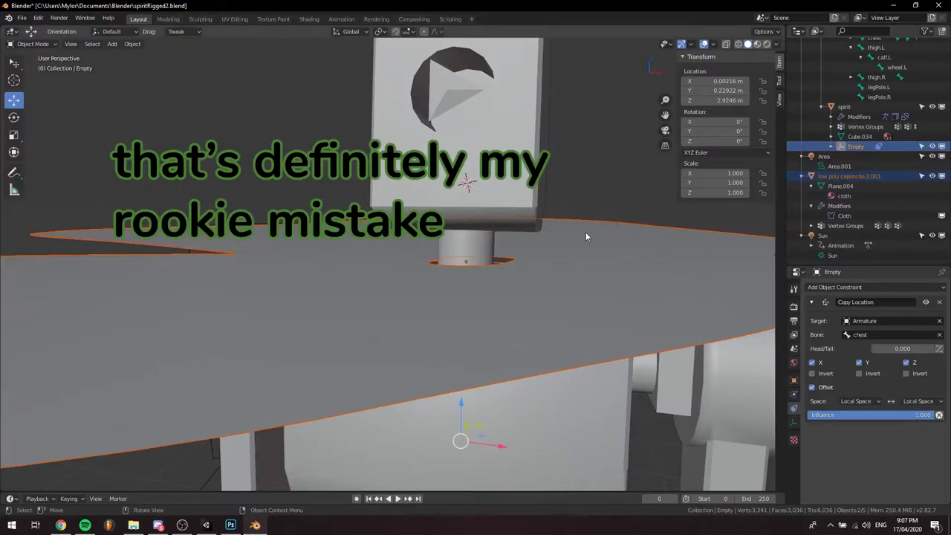
- Open the cape in Edit Mode with the vertices around its neck hole selected
click(658, 302)
key(Tab)
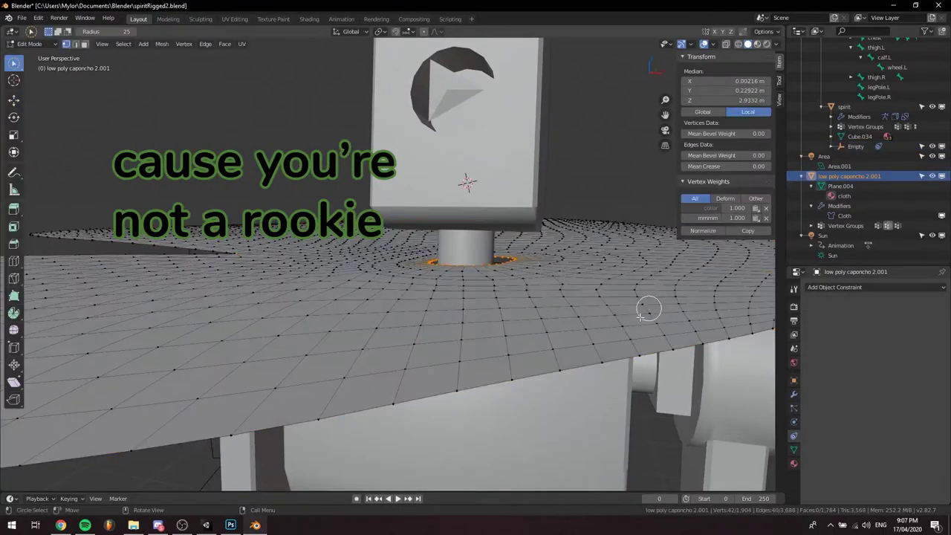
middle_drag(632, 333, 572, 389)
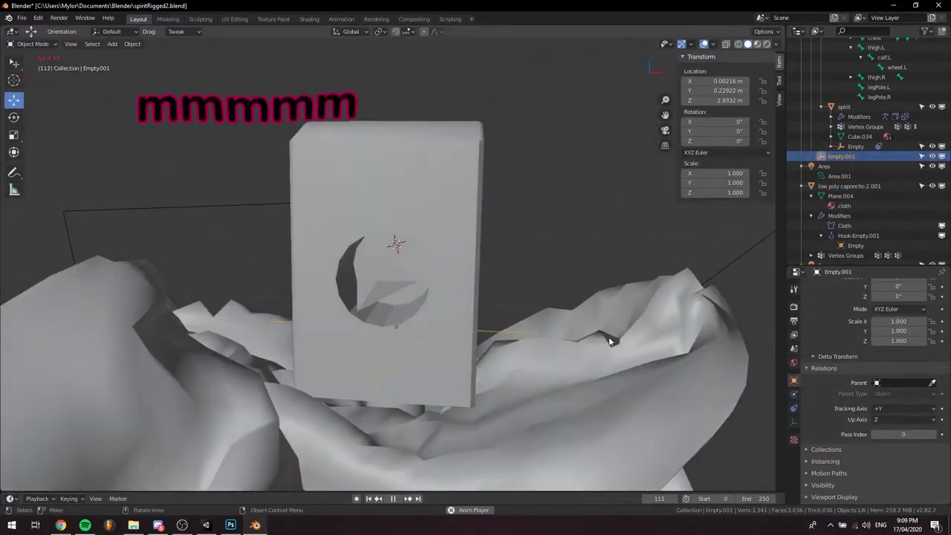
- Stop the cloth playback and examine the cape's drape, neck hole and flat starting shape from several angles
middle_drag(608, 341, 503, 329)
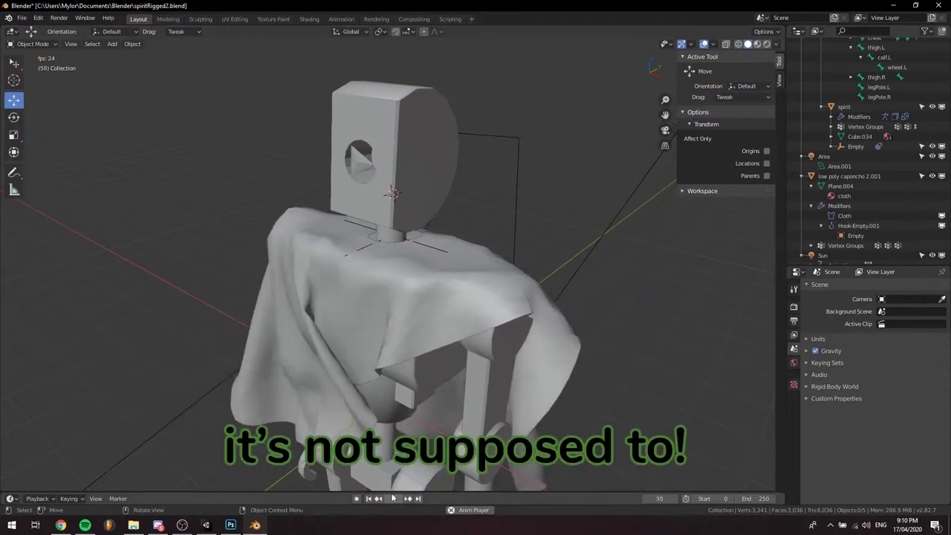
click(391, 498)
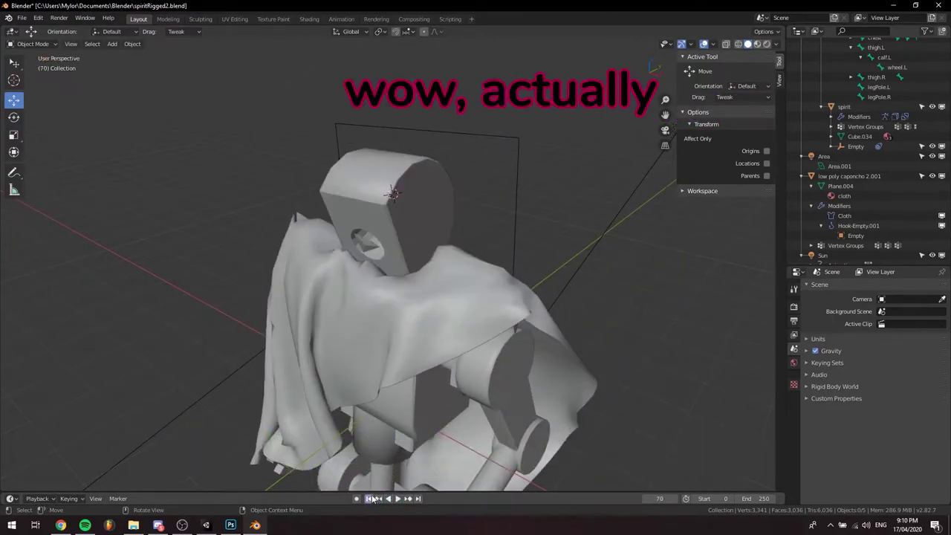
click(369, 498)
middle_drag(448, 353, 550, 361)
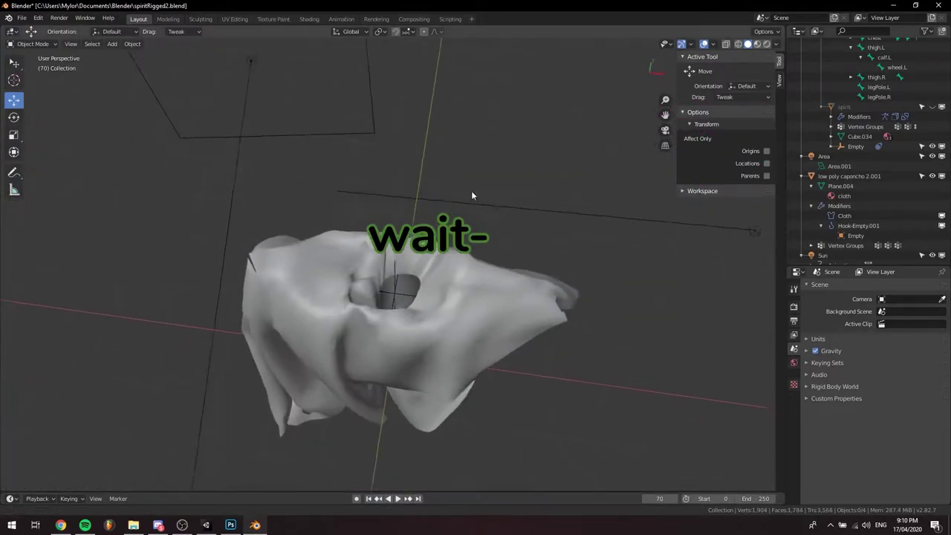
middle_drag(471, 195, 445, 215)
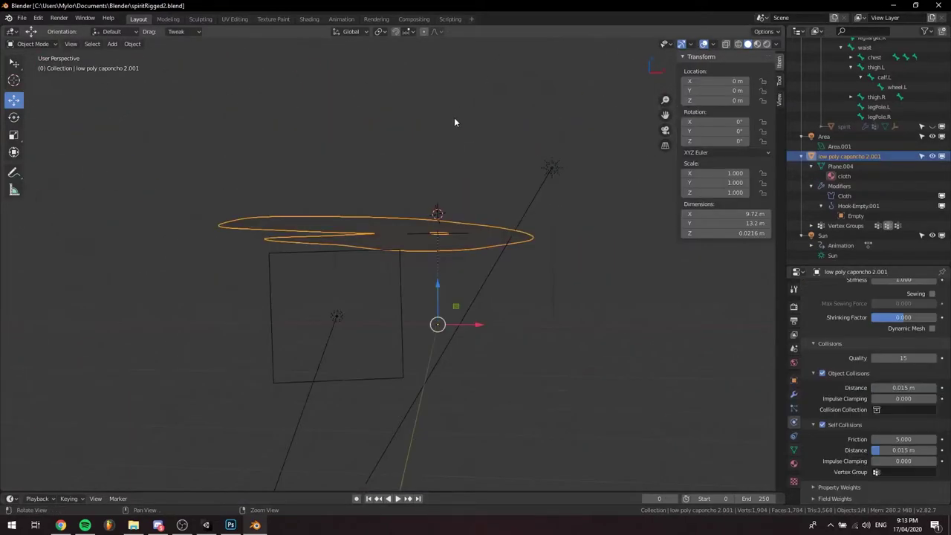
middle_drag(452, 121, 465, 156)
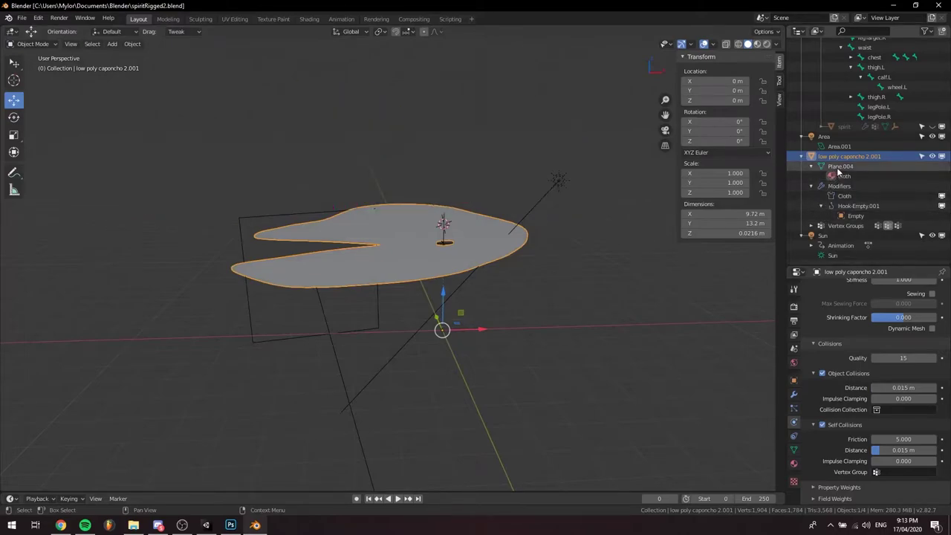
- Examine the hooked cape's cloth simulation from different angles without the robot body
click(839, 168)
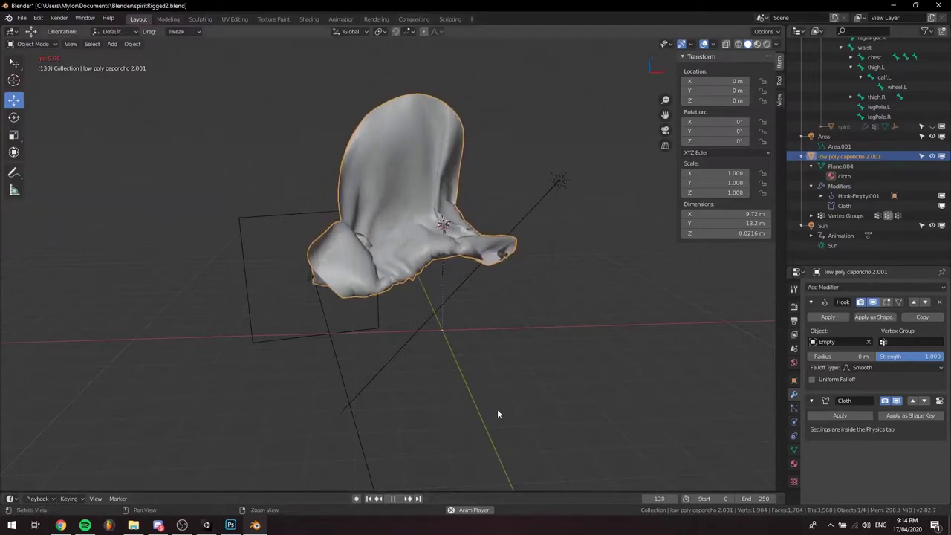
middle_drag(498, 411, 569, 446)
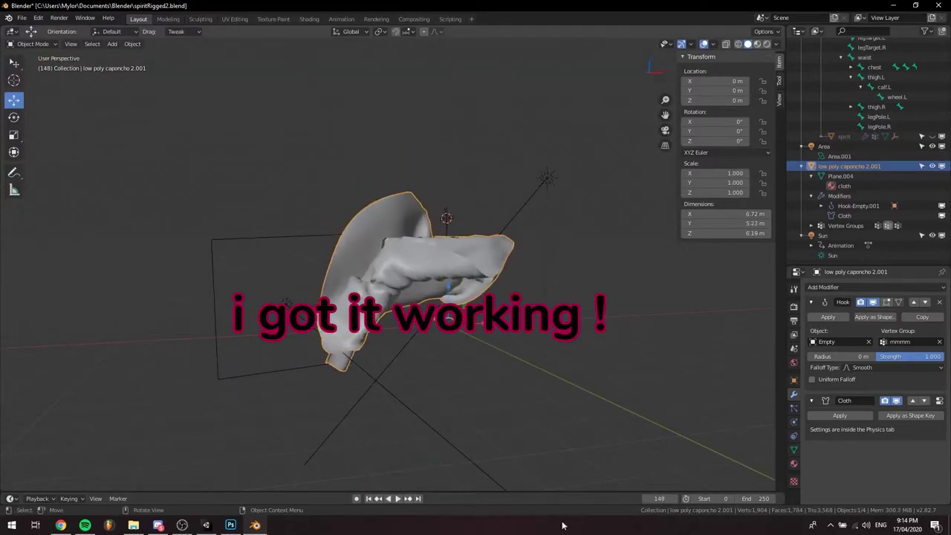
middle_drag(513, 476, 505, 339)
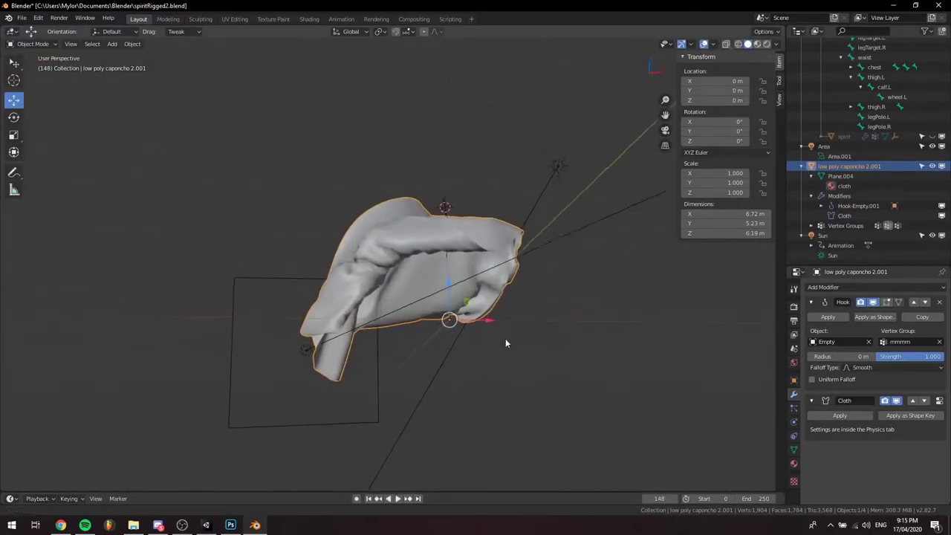
- Examine the simulated cape up close and draped over the full robot during playback from different angles
scroll(489, 254, up, 6)
middle_drag(488, 252, 572, 330)
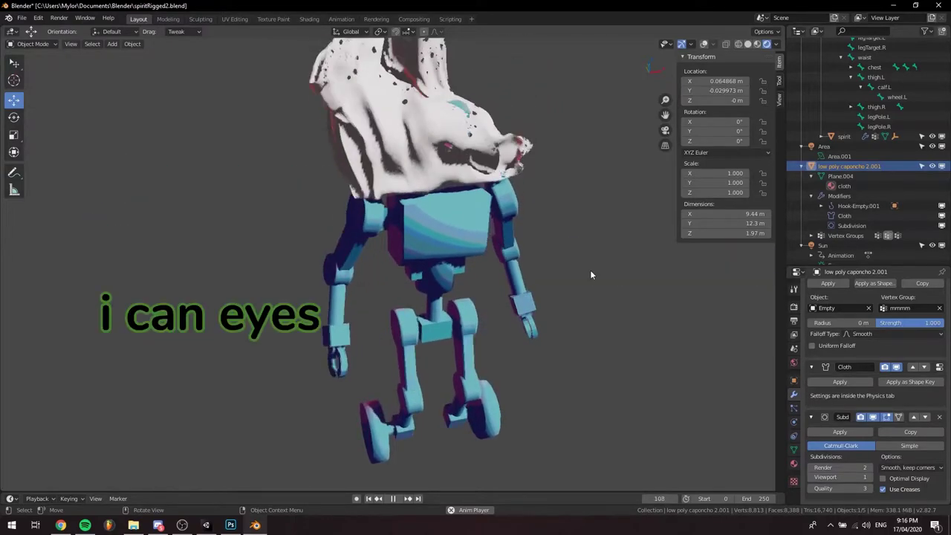
middle_drag(590, 275, 471, 297)
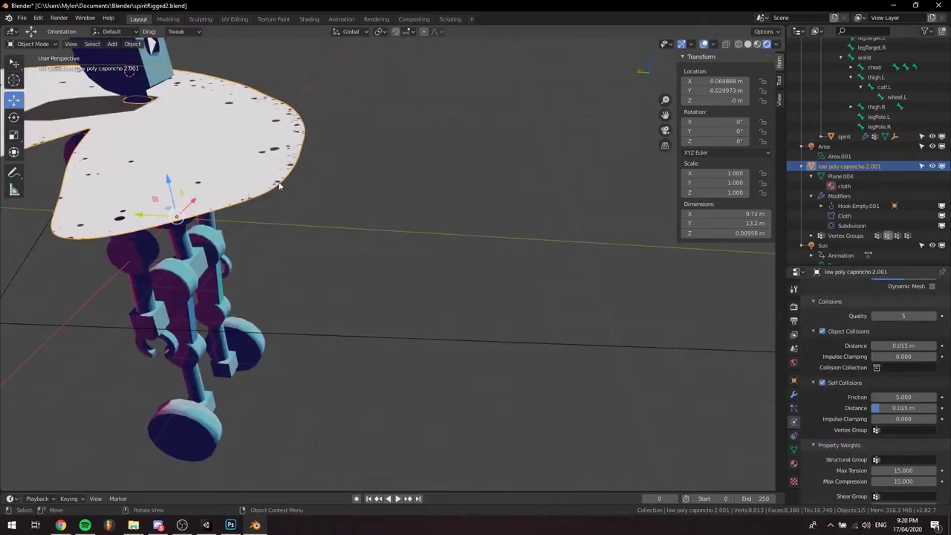
- Add a Wind force field in the open space beside the robot
mouse_move(534, 272)
middle_down()
mouse_move(390, 234)
mouse_move(410, 257)
mouse_move(514, 275)
mouse_move(484, 279)
mouse_move(589, 235)
mouse_move(517, 269)
middle_up()
key(shift+a)
mouse_move(518, 273)
mouse_move(482, 179)
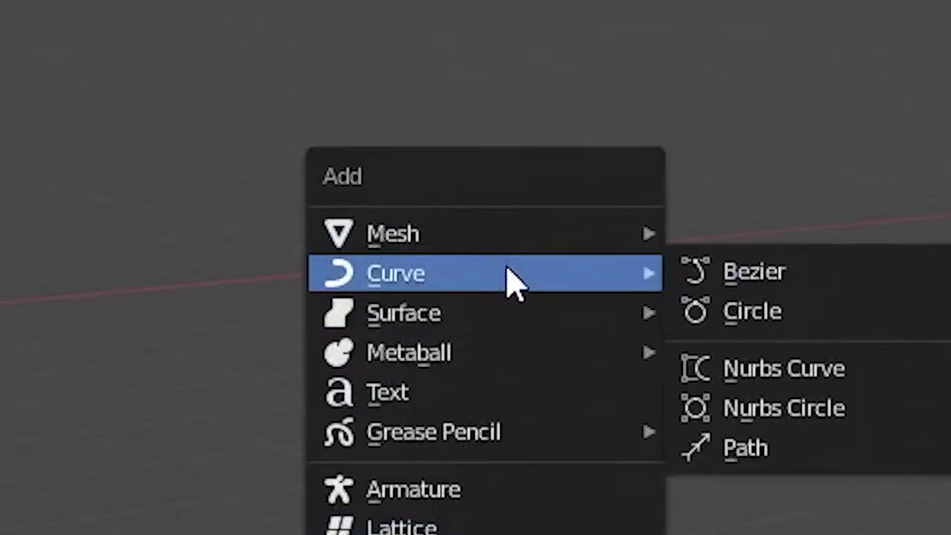
mouse_move(514, 303)
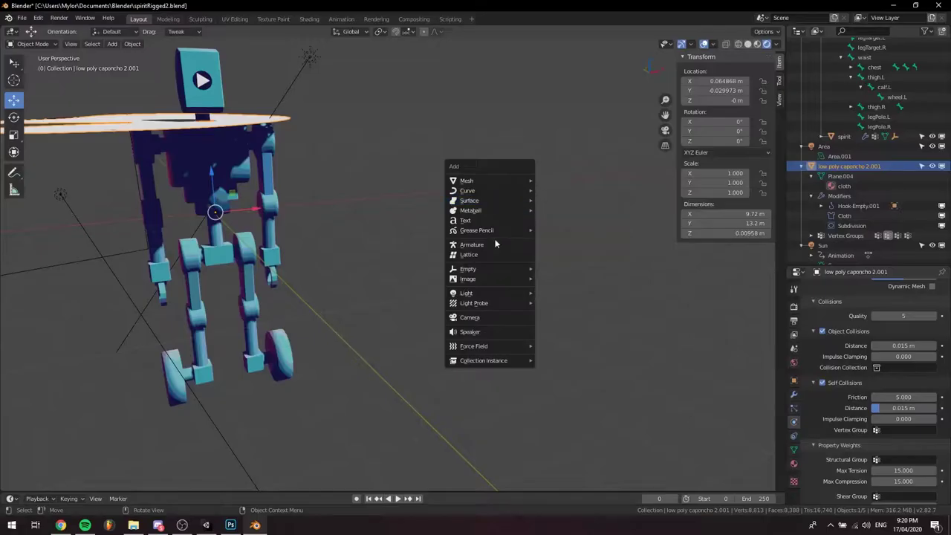
mouse_move(510, 350)
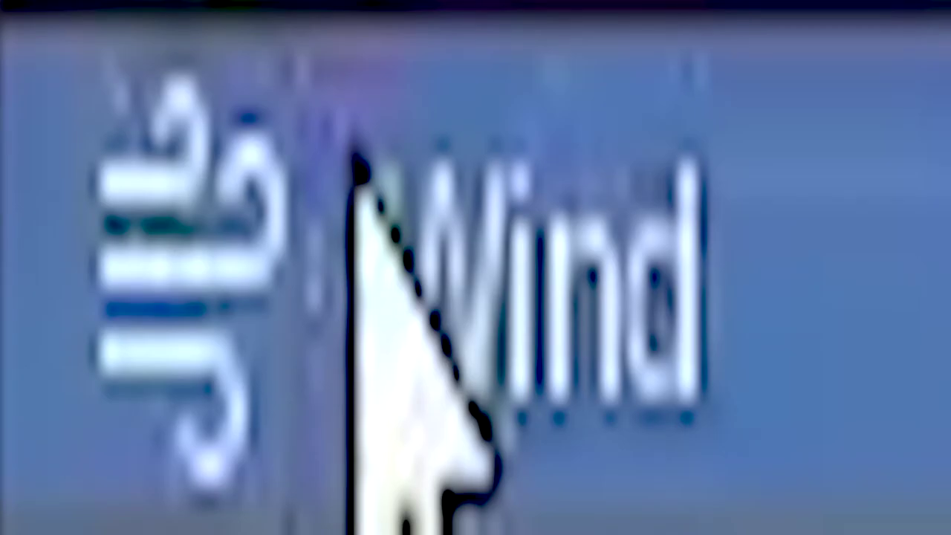
click(360, 161)
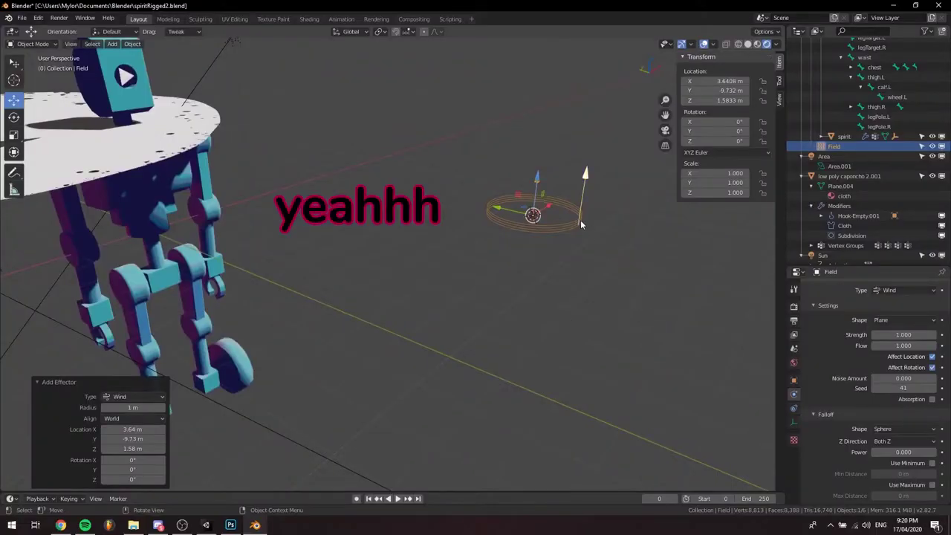
- Rotate the wind force field freehand in several turns so that it tilts toward the robot's cape
key(r)
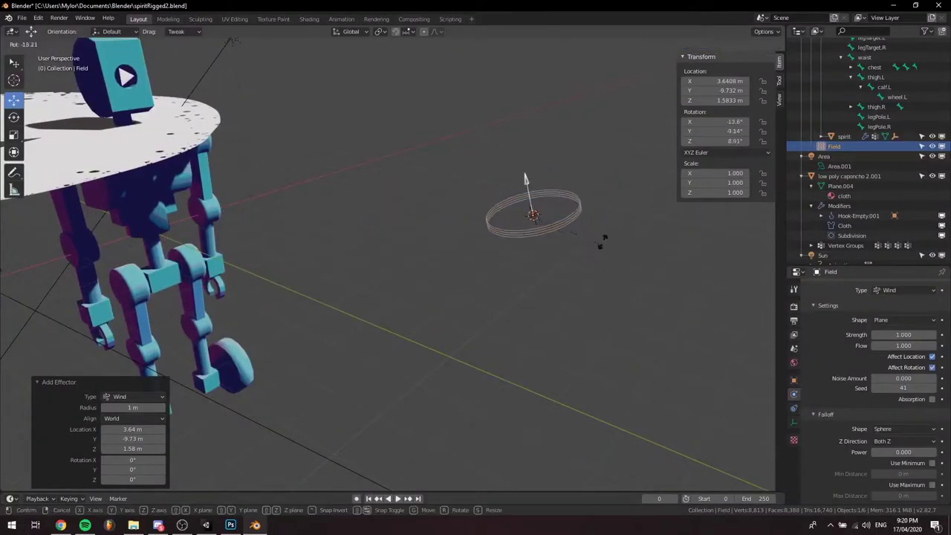
click(579, 159)
middle_drag(578, 159, 548, 236)
key(r)
key(r)
click(518, 232)
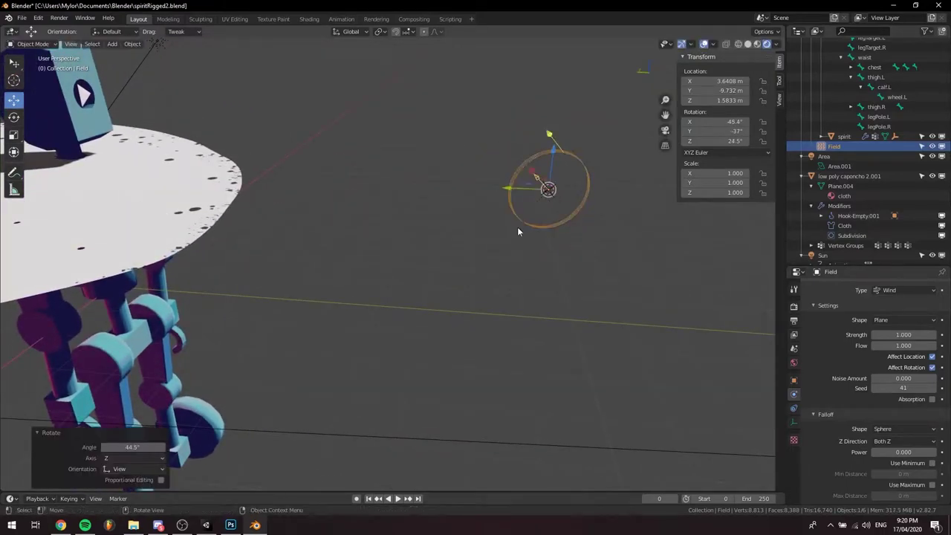
click(565, 231)
middle_drag(571, 247, 576, 239)
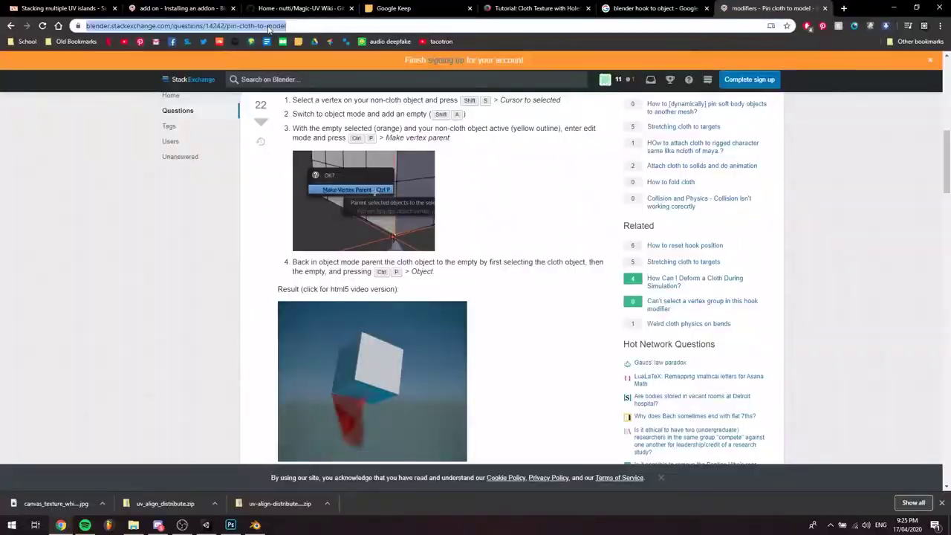
- Search the web in Chrome for "wind strength vs flow"
text(wind)
text( str)
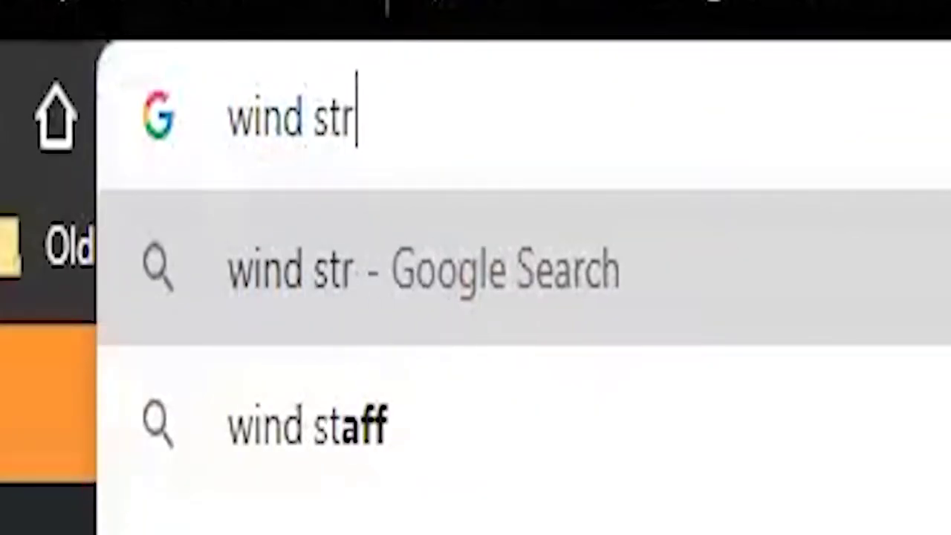
text(ength vs f)
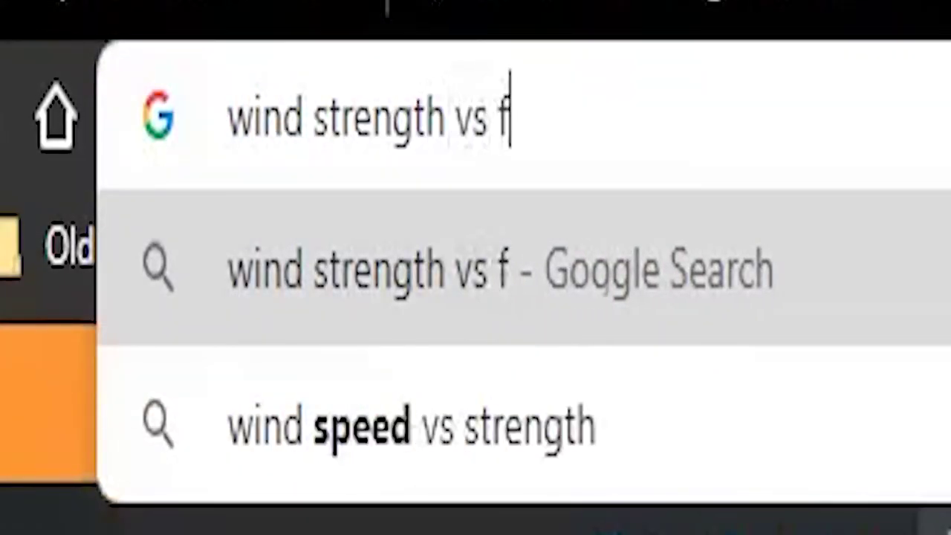
text(low)
key(Return)
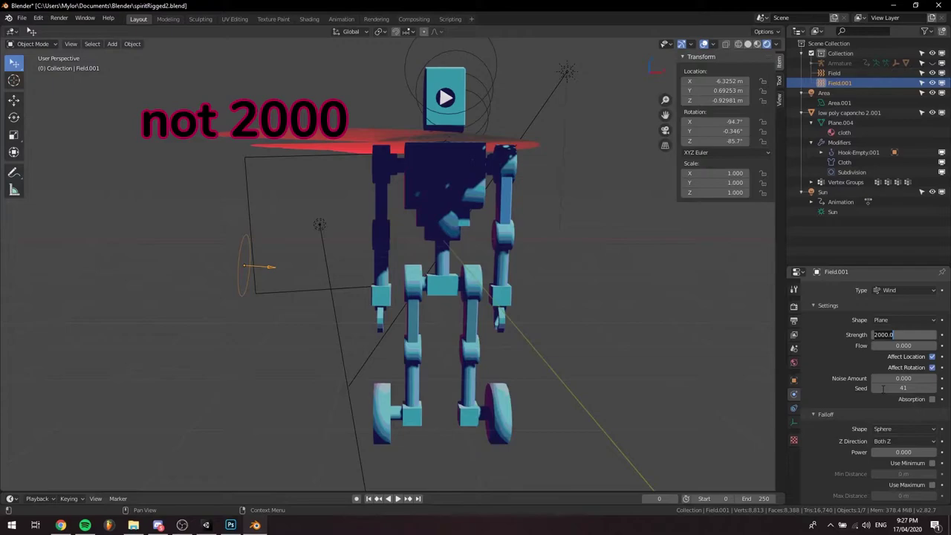
- Play the cloth simulation with both wind fields and fly around the robot to view its blowing cape
click(398, 499)
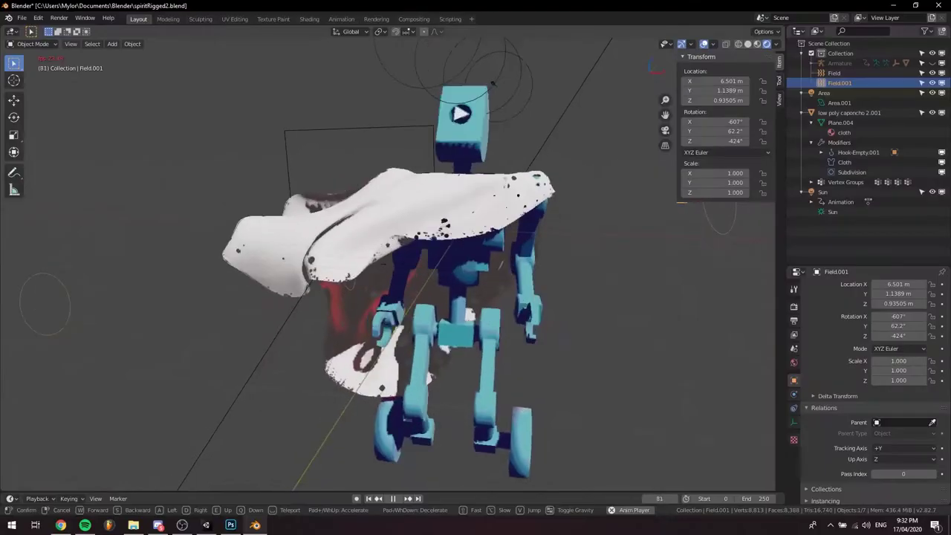
key(a)
key(a)
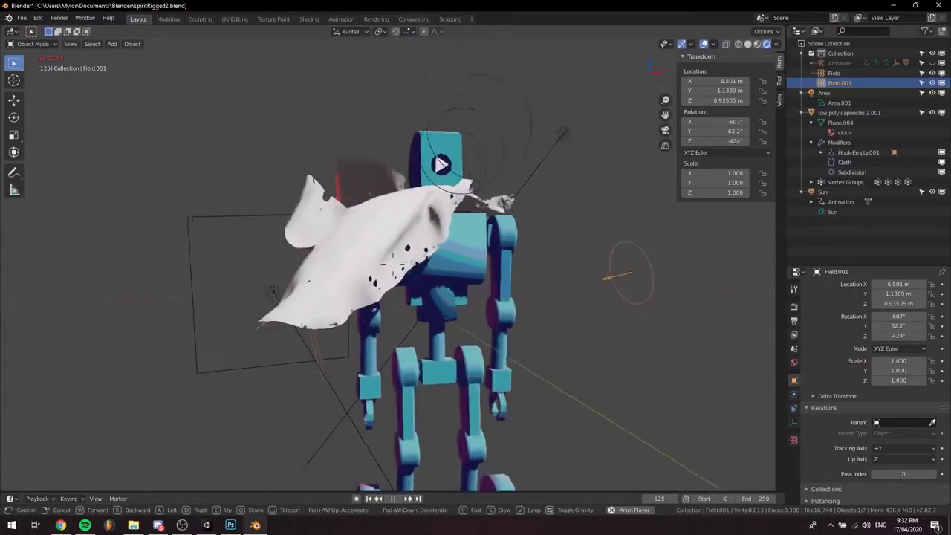
click(393, 263)
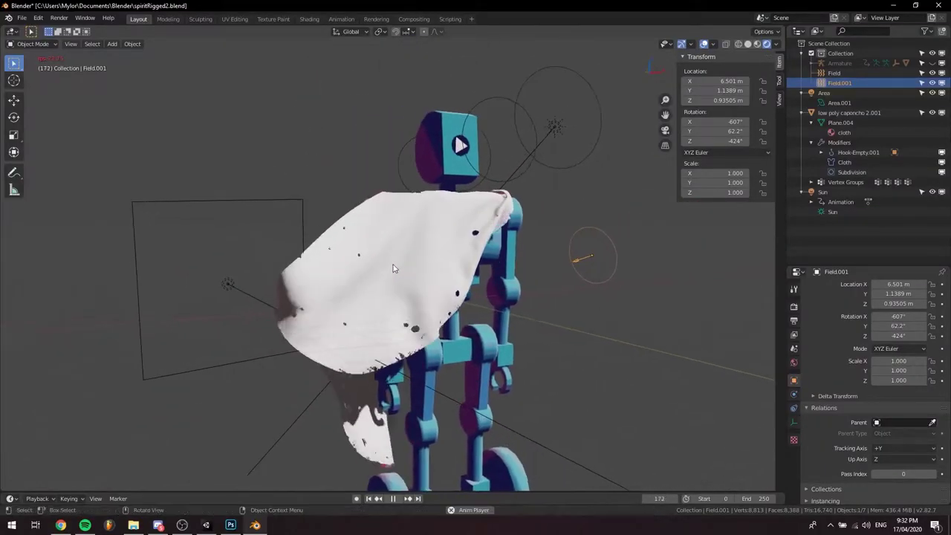
- Stop the simulation playback and close Blender with the project saved as spiritRigged2.blend
click(393, 498)
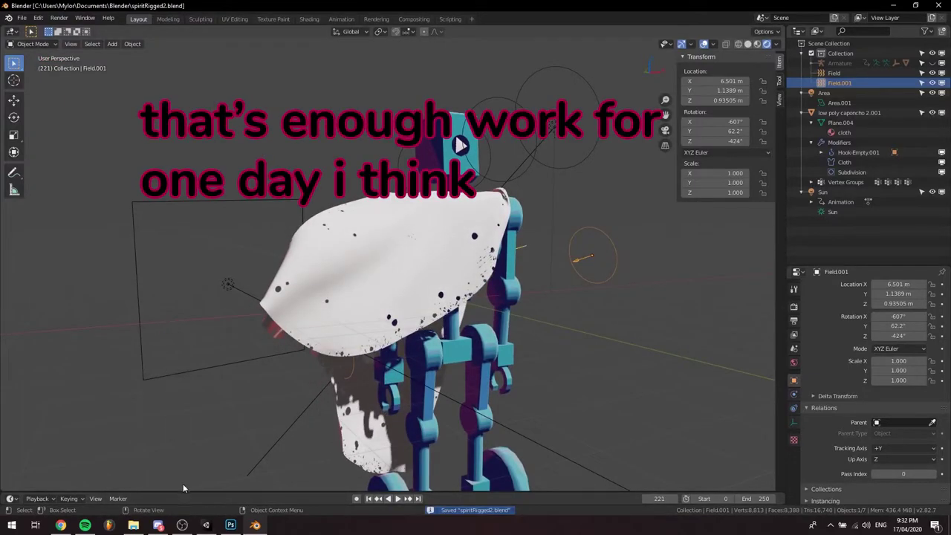
click(940, 5)
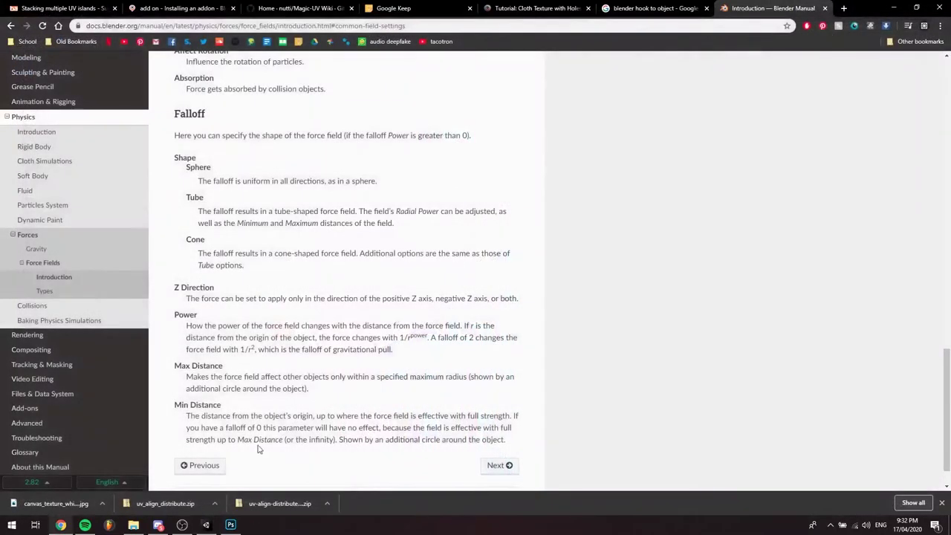
click(182, 524)
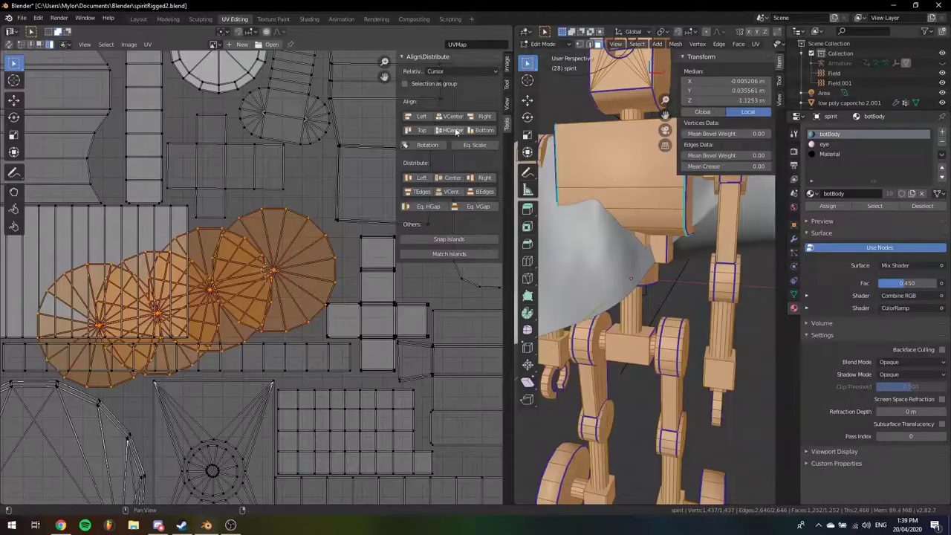
- Align the selected circular UV islands of the robot on one shared centre, both vertically and horizontally
click(452, 116)
click(453, 130)
scroll(323, 343, down, 5)
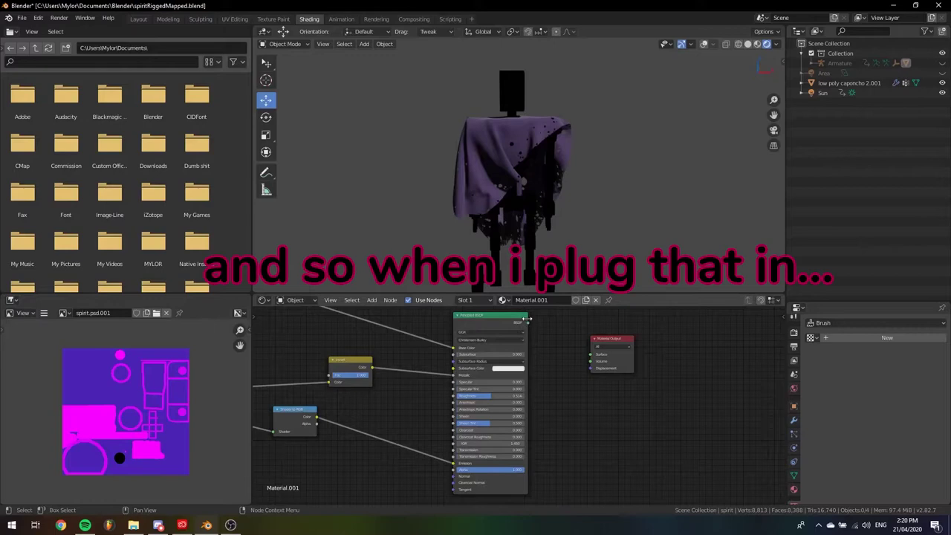
- Connect the Principled BSDF output to the Material Output's Surface in the robot's Material.001
drag(529, 323, 592, 354)
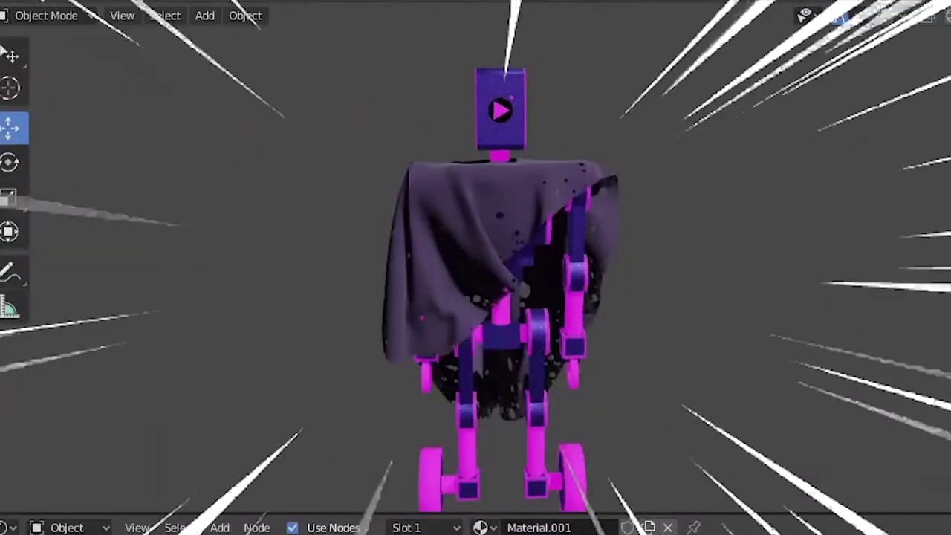
middle_drag(638, 420, 692, 458)
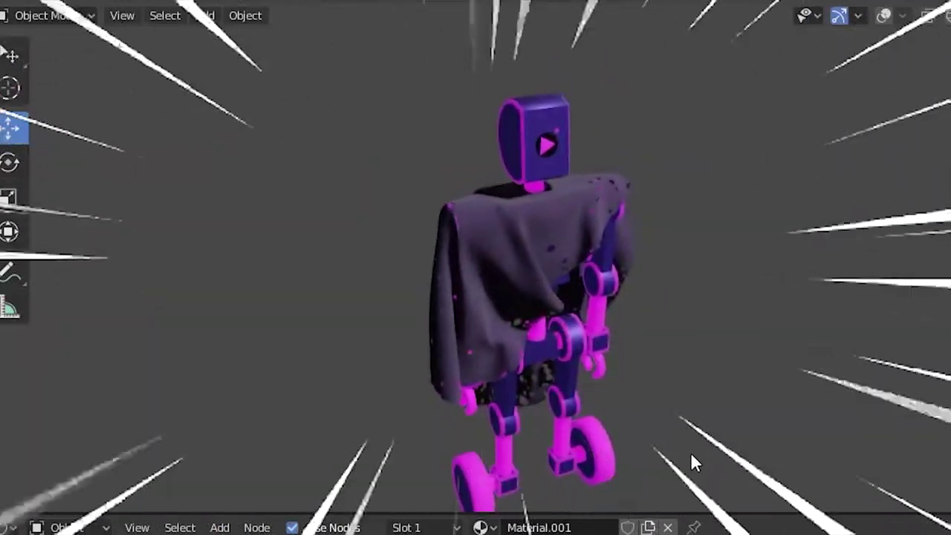
- Fly around the robot to examine its new texture on the head, body, legs and beneath the cape
key(shift+grave)
key(w)
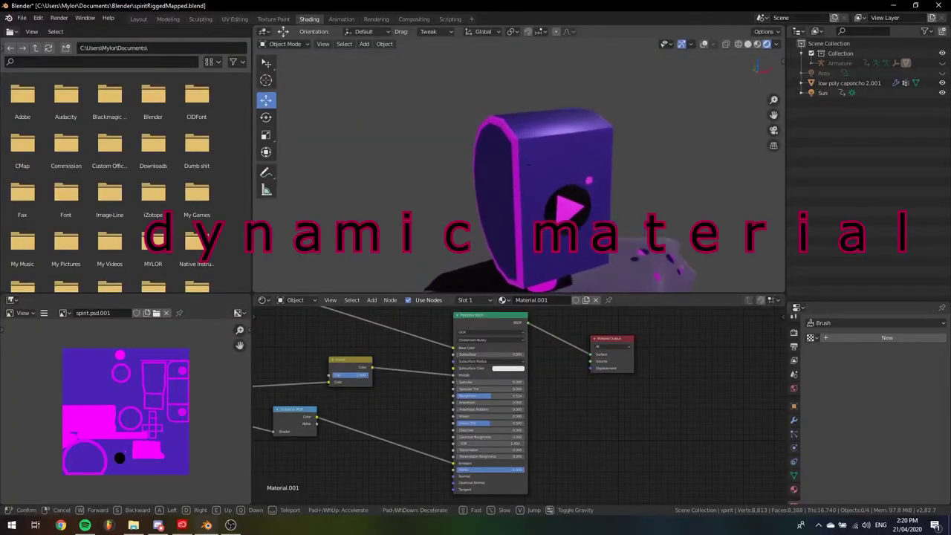
key(s)
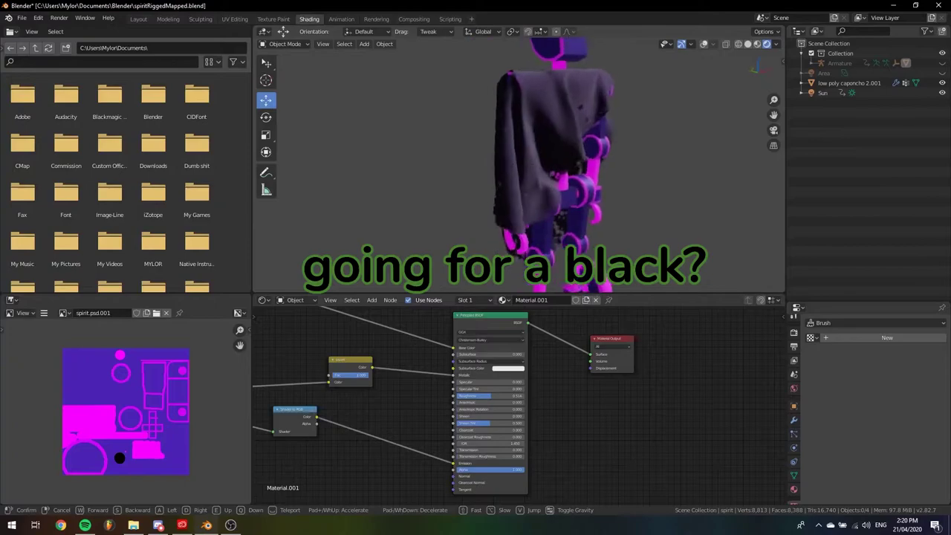
key(d)
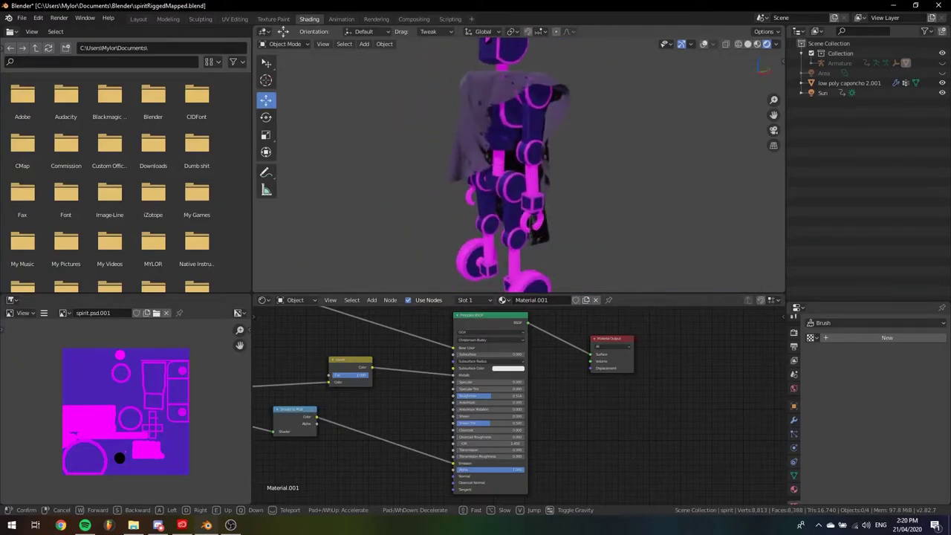
key(a)
key(w)
key(s)
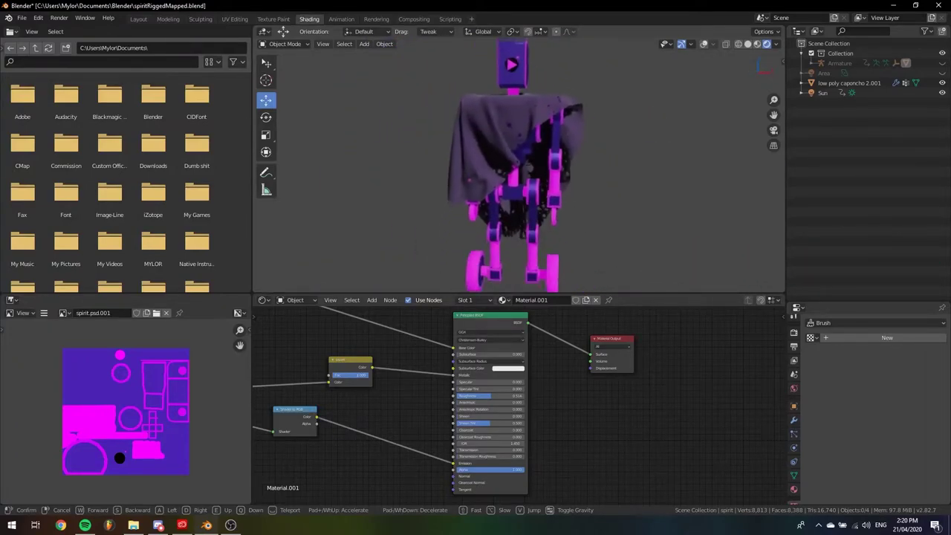
click(518, 167)
- Select the cape and try a near-white base colour in its cloth material's Principled BSDF
click(481, 152)
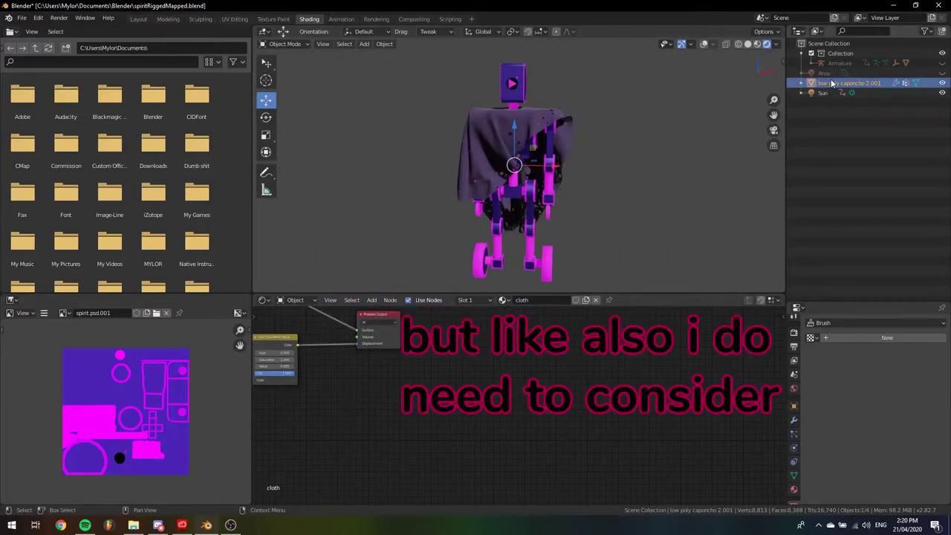
click(942, 74)
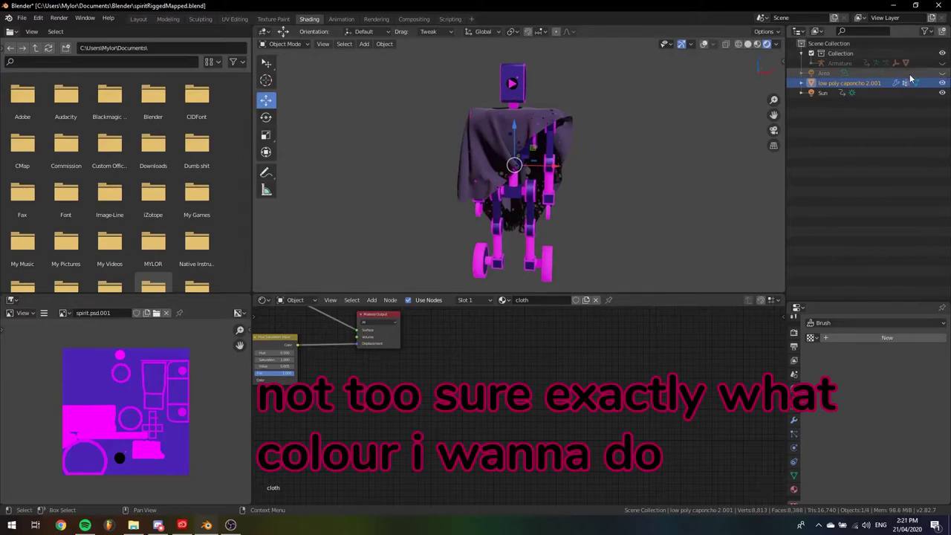
middle_drag(404, 402, 753, 448)
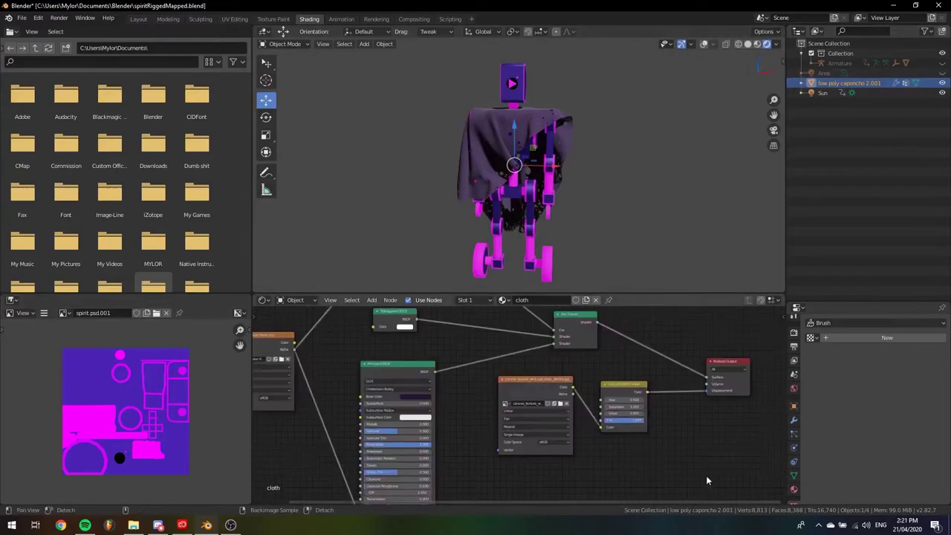
drag(453, 336, 452, 311)
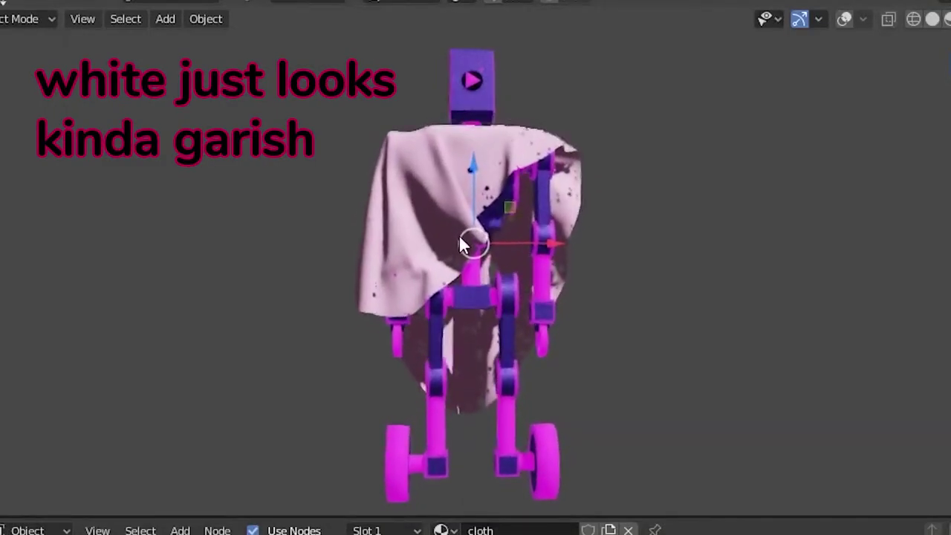
- View the cape's colour against the robot's body and open the cloth material's base colour for editing
middle_drag(515, 153, 636, 158)
middle_drag(711, 254, 734, 237)
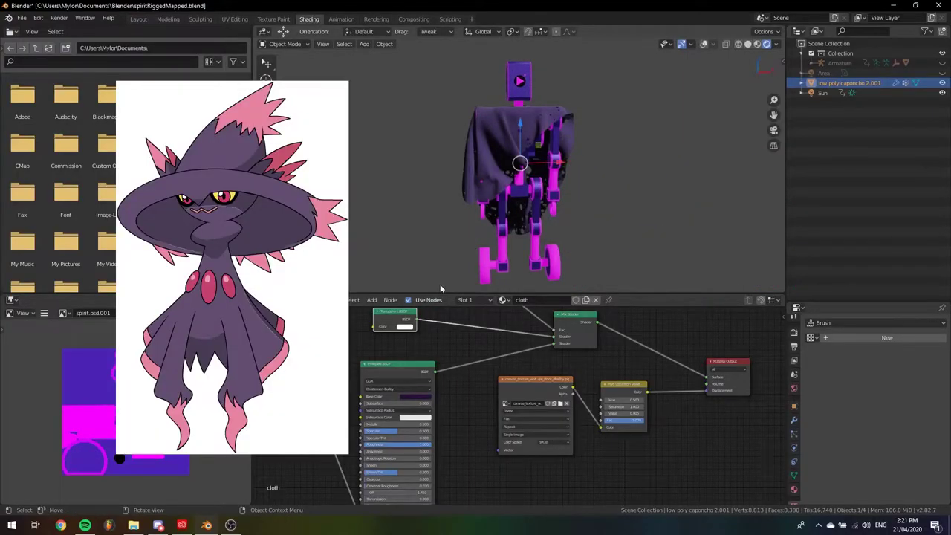
click(415, 396)
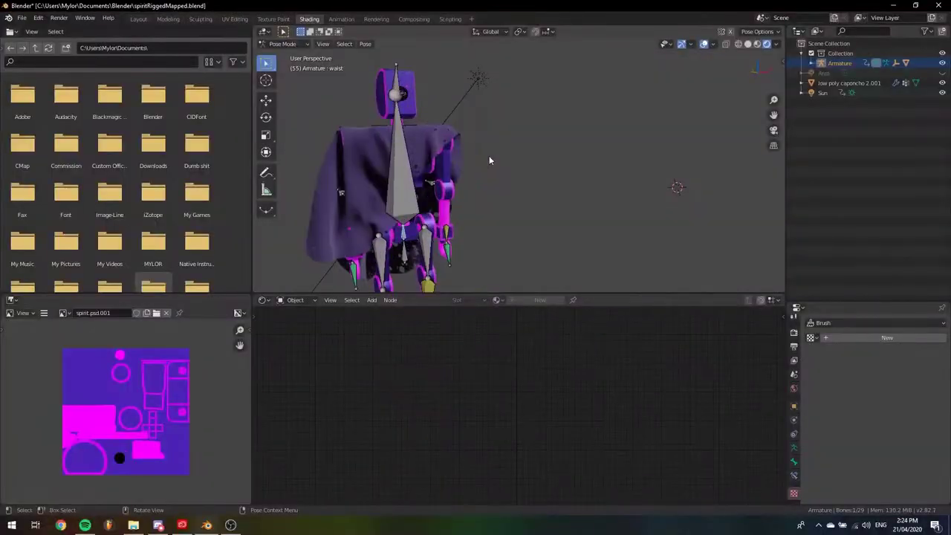
- Open the posed armature in the Animation workspace and view its leg bones from the side
shift+middle_drag(489, 156, 577, 175)
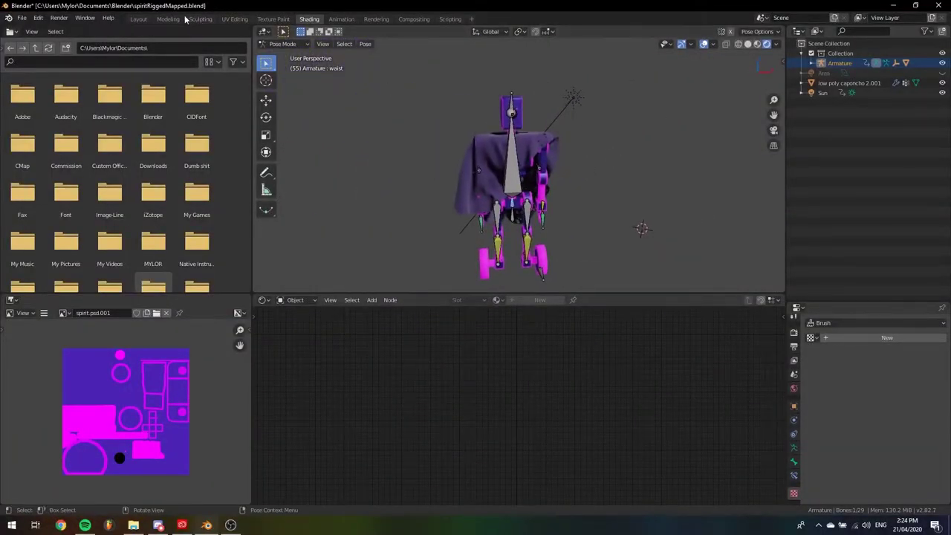
click(376, 19)
click(309, 18)
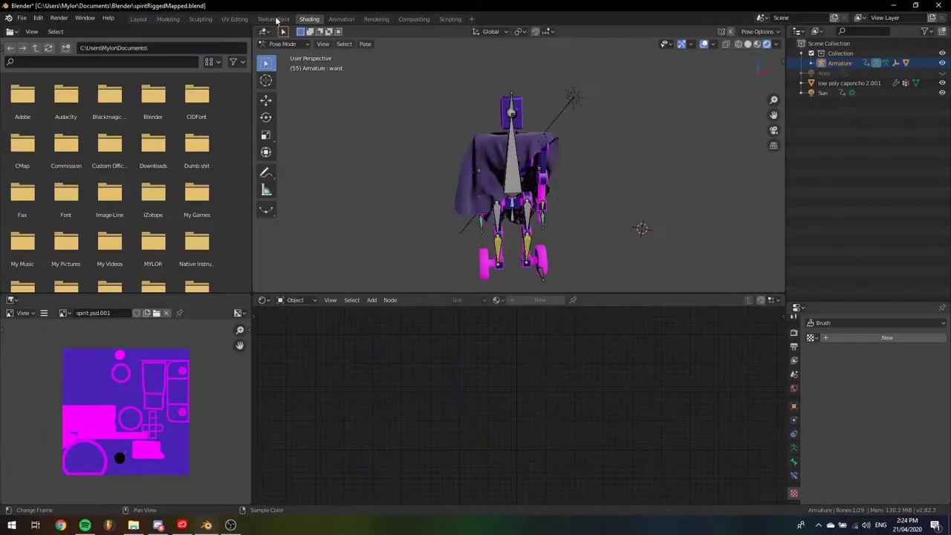
click(341, 19)
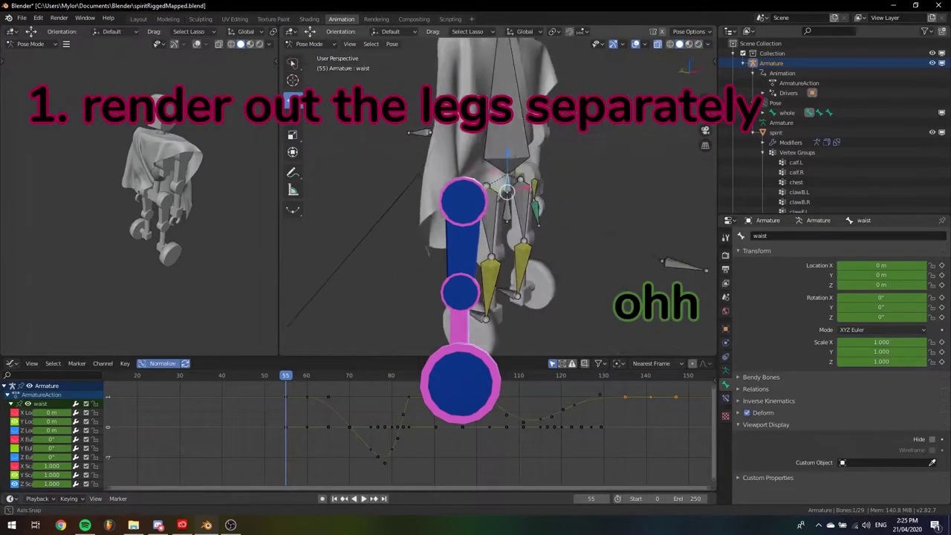
middle_drag(505, 163, 390, 267)
middle_drag(488, 287, 515, 301)
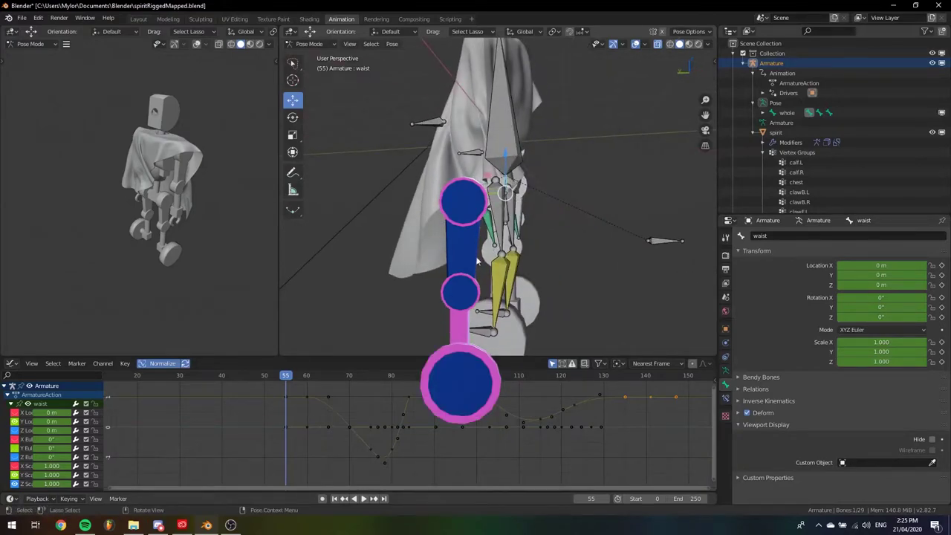
- Examine the cape and folded leg bones of the squatting pose at frame 77 from the side
middle_drag(492, 269, 495, 233)
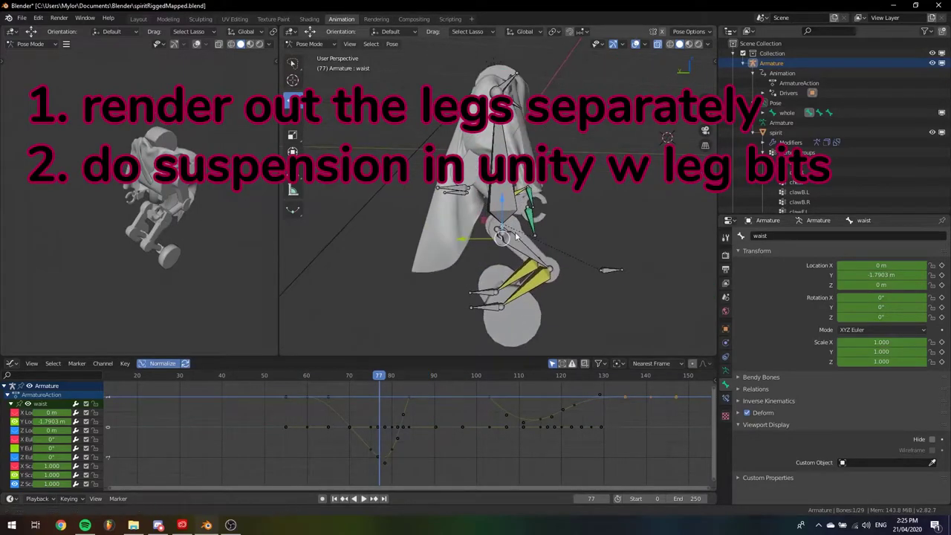
middle_drag(516, 236, 457, 189)
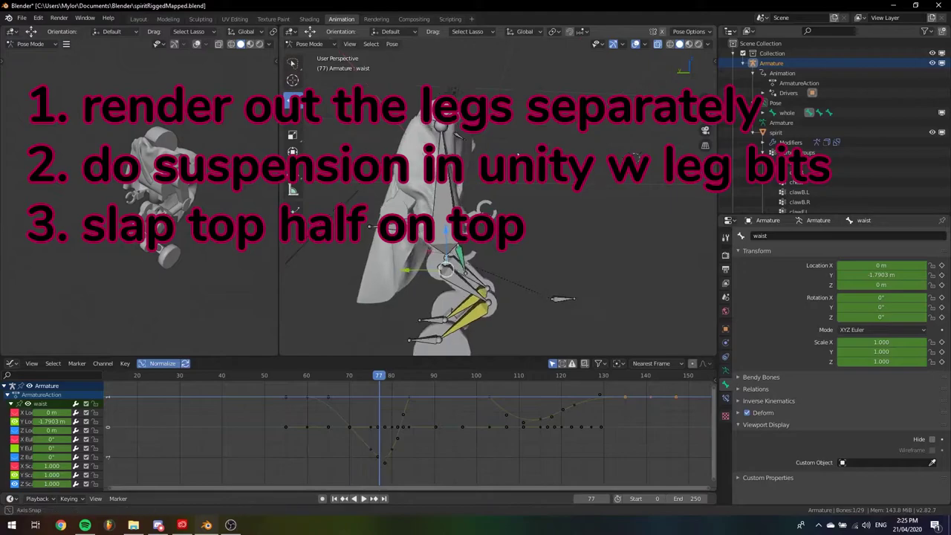
middle_drag(518, 153, 492, 186)
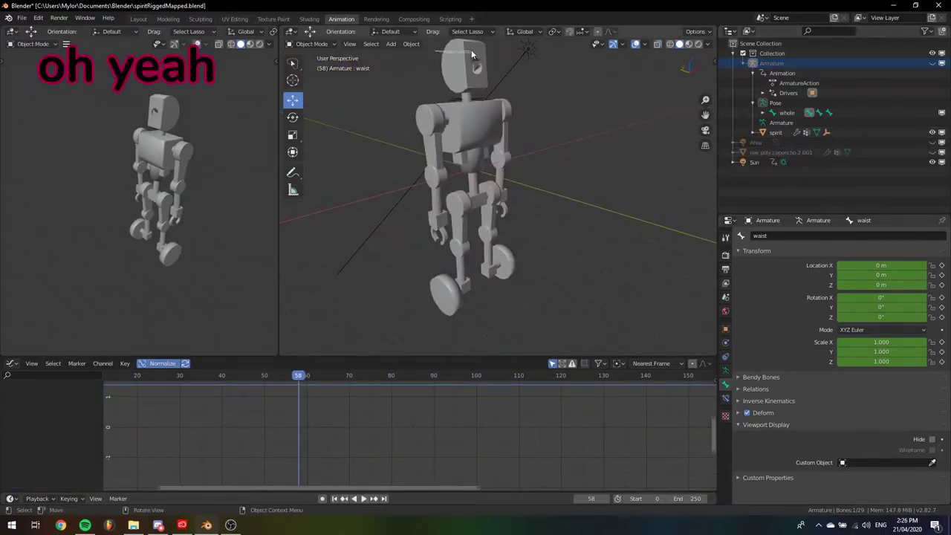
- Select the spirit robot mesh, check its available object modes and examine the robot without its cape
click(754, 141)
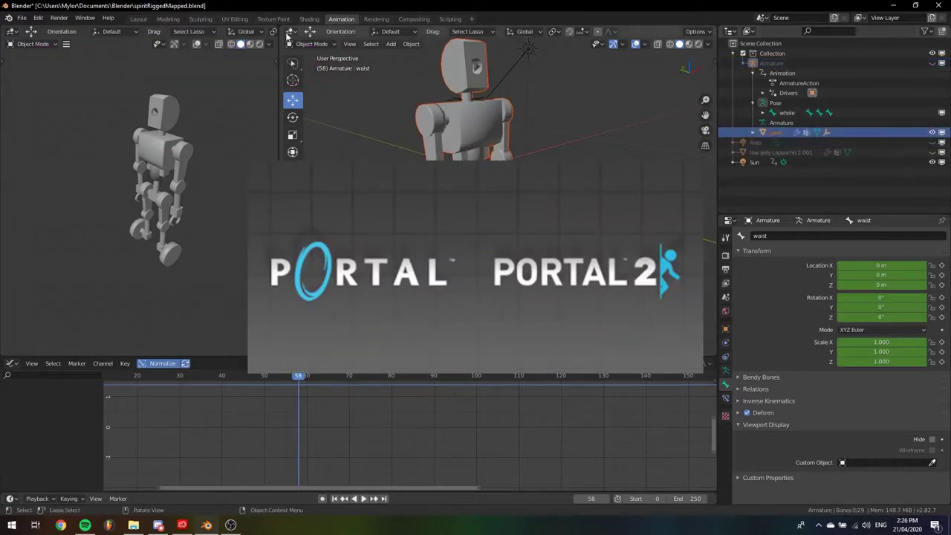
click(312, 44)
click(327, 44)
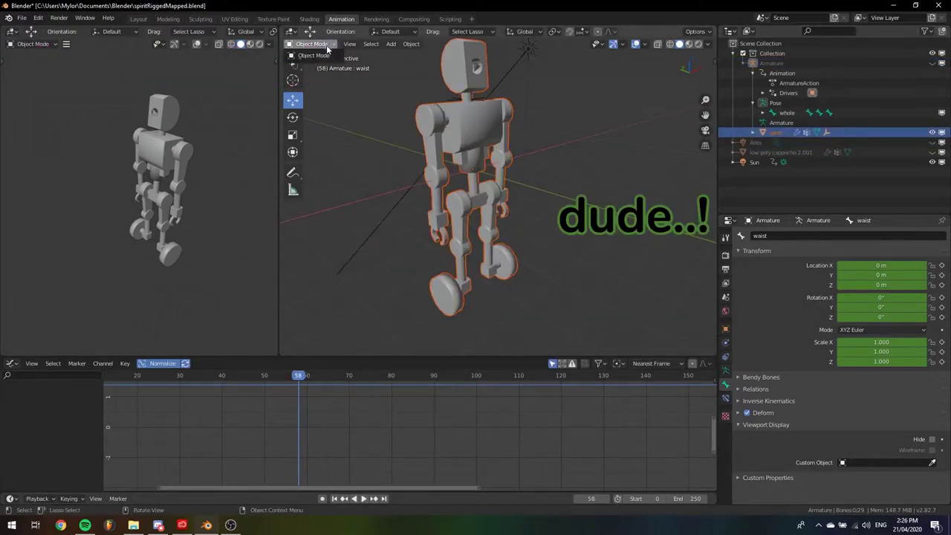
click(472, 155)
middle_drag(476, 155, 490, 134)
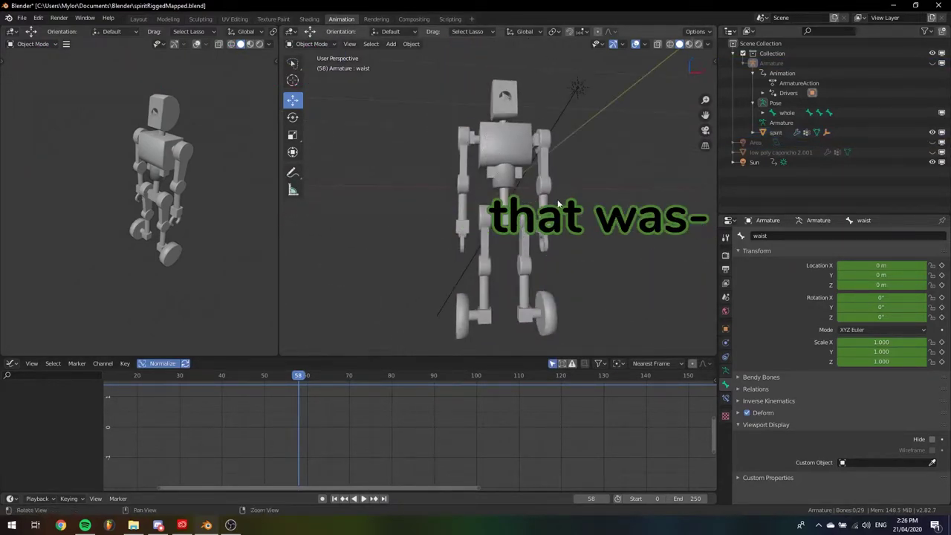
middle_drag(491, 175, 522, 216)
drag(515, 143, 531, 186)
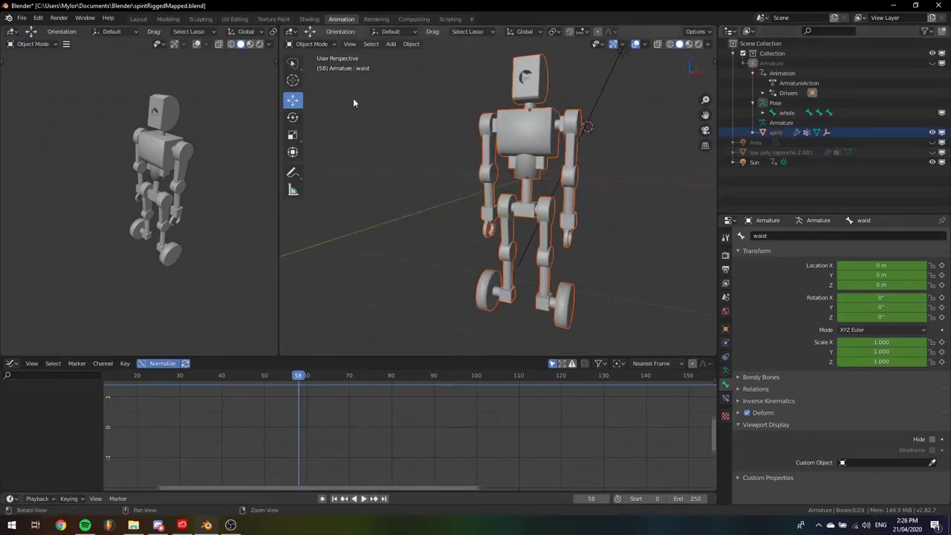
middle_drag(354, 102, 340, 82)
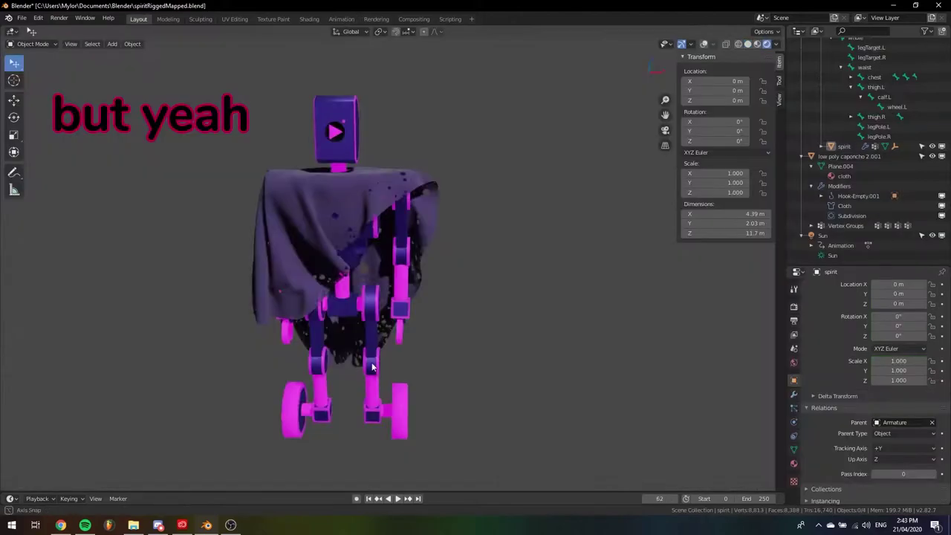
- Compare the cape's colour with the textured robot in the rendered view, near and far, alongside the cloth material's nodes
middle_drag(334, 274, 349, 313)
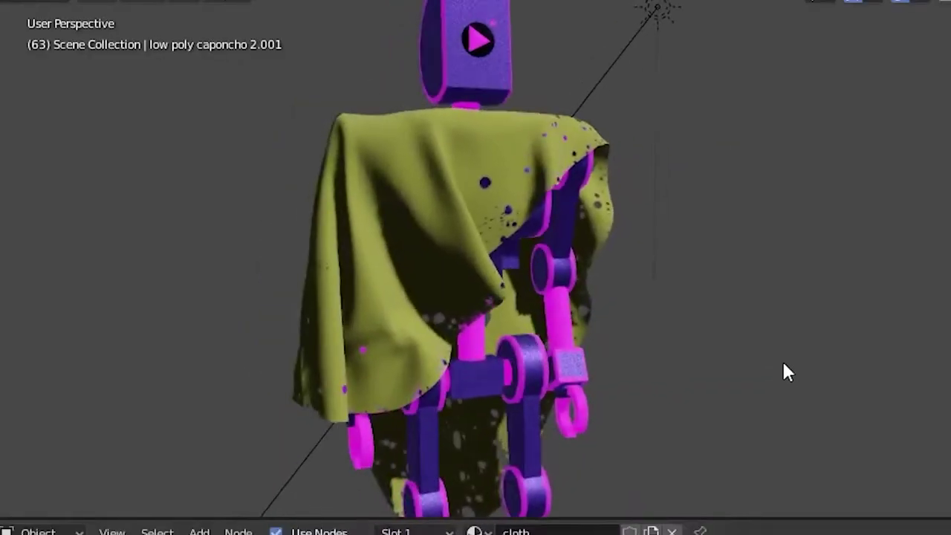
scroll(926, 385, down, 3)
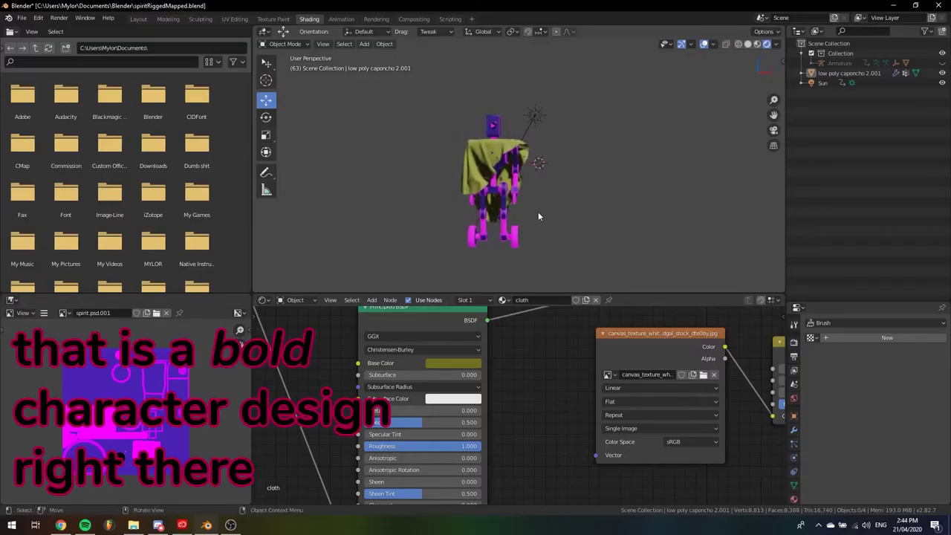
middle_drag(682, 359, 649, 351)
middle_drag(523, 208, 616, 95)
scroll(541, 115, down, 3)
scroll(517, 127, up, 5)
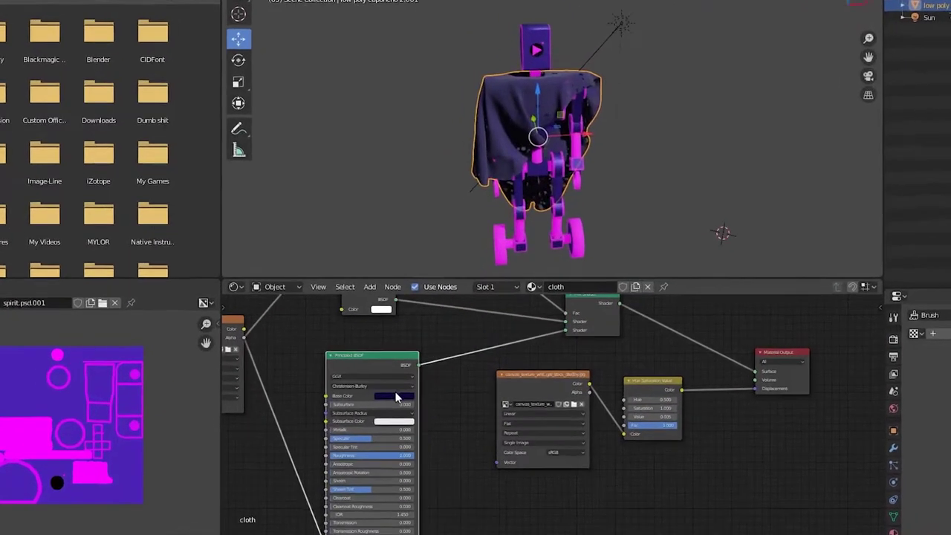
- Try brown, red-orange and yellow base colours on the cape's cloth Principled BSDF and finish on orange
click(396, 398)
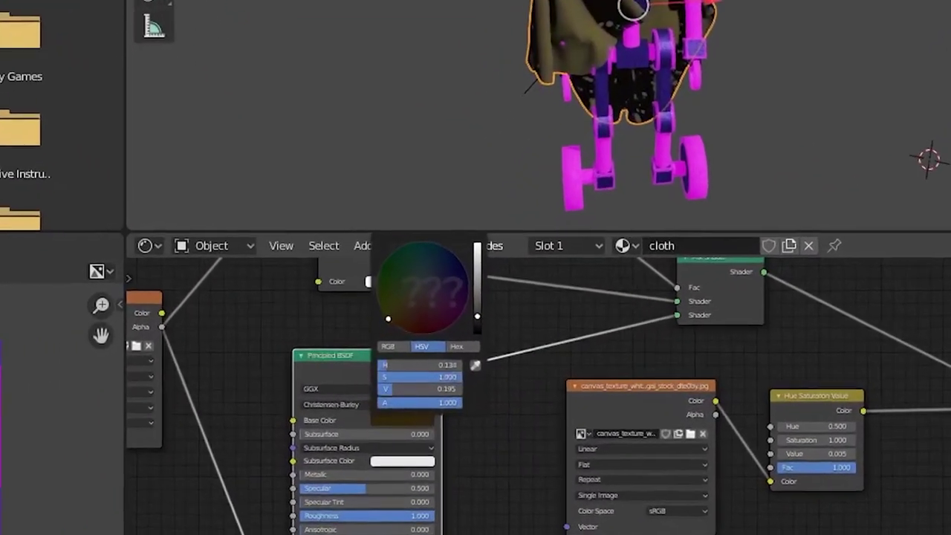
drag(390, 316, 415, 329)
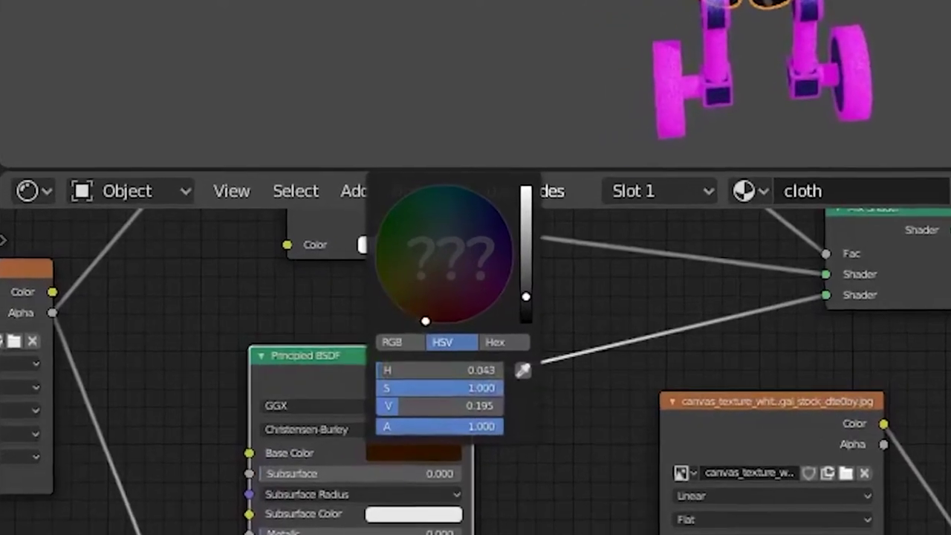
scroll(506, 286, up, 7)
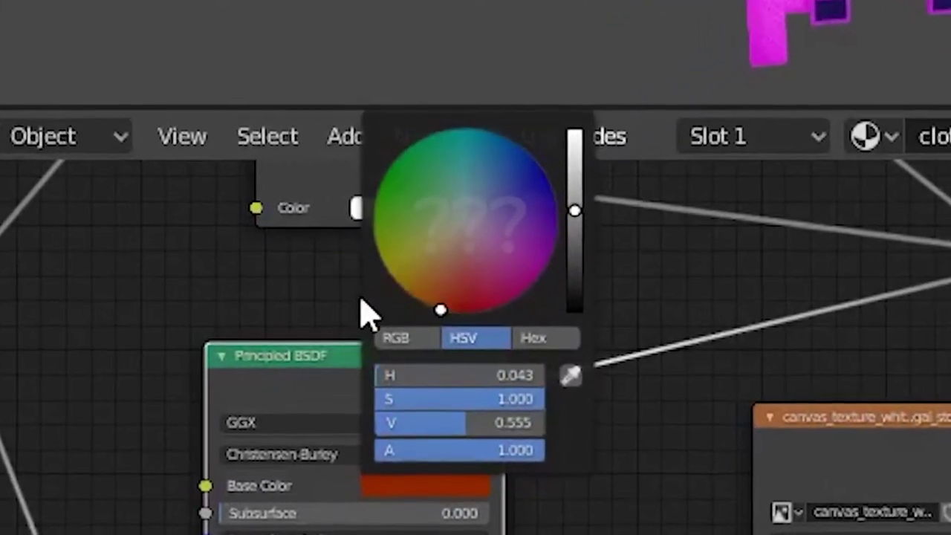
drag(478, 274, 405, 201)
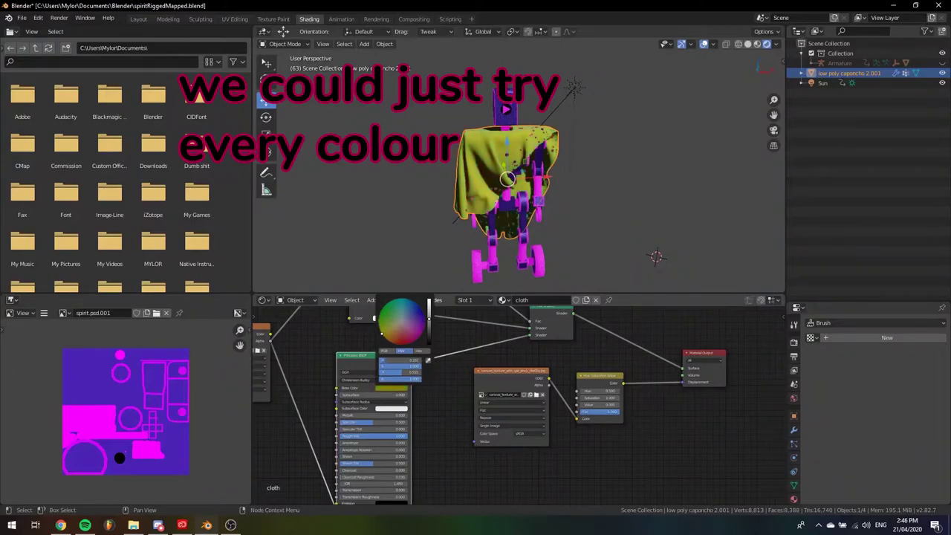
drag(382, 334, 392, 343)
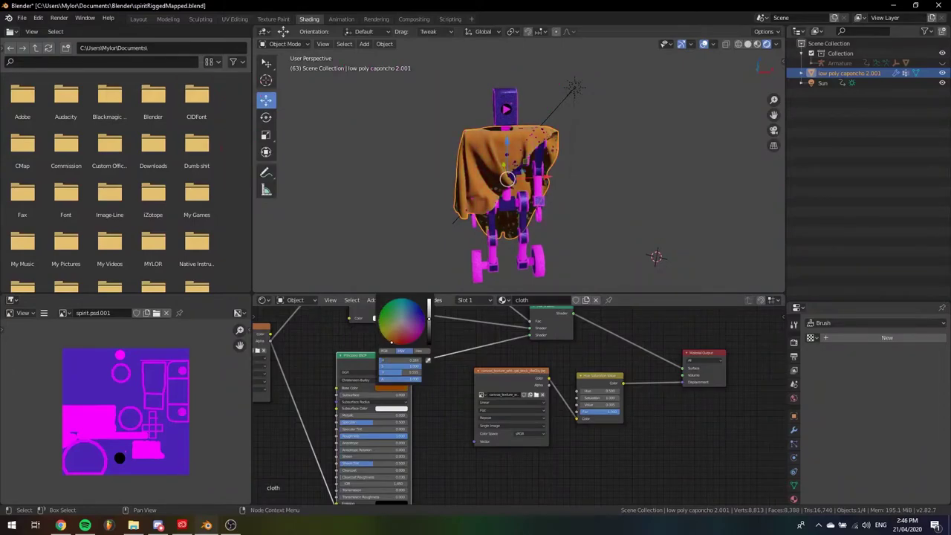
mouse_move(587, 204)
middle_down()
mouse_move(600, 189)
mouse_move(601, 151)
mouse_move(569, 182)
mouse_move(591, 192)
mouse_move(429, 164)
mouse_move(452, 229)
mouse_move(551, 198)
mouse_move(604, 156)
mouse_move(585, 190)
mouse_move(596, 203)
middle_up()
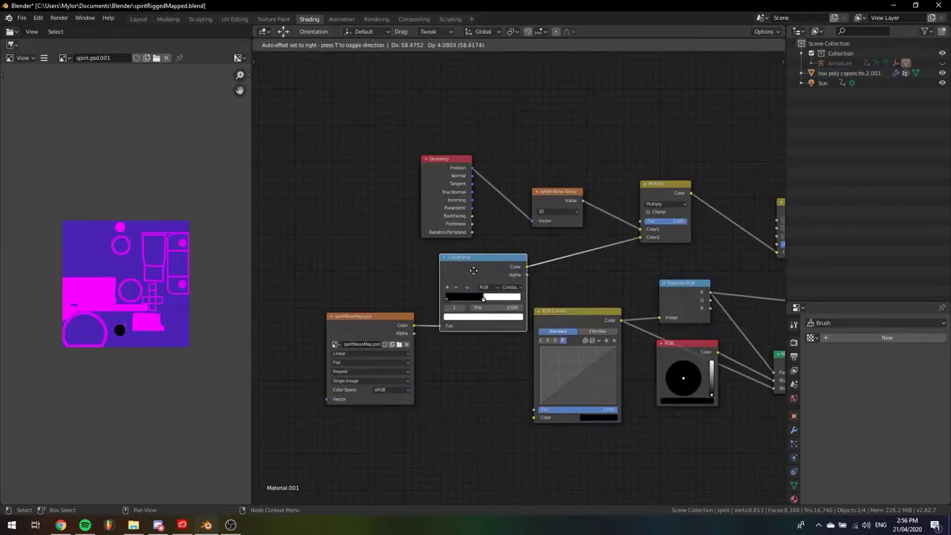
- Place the ColorRamp node between the spiritNeonMap.psd image texture and the Multiply node in Material.001
click(487, 318)
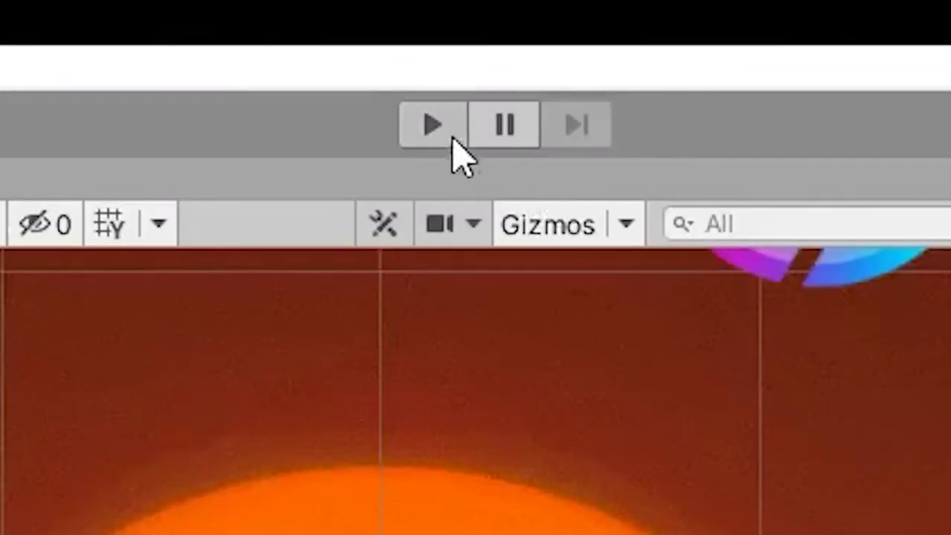
- Run the runner scene in Unity to test the player
click(453, 140)
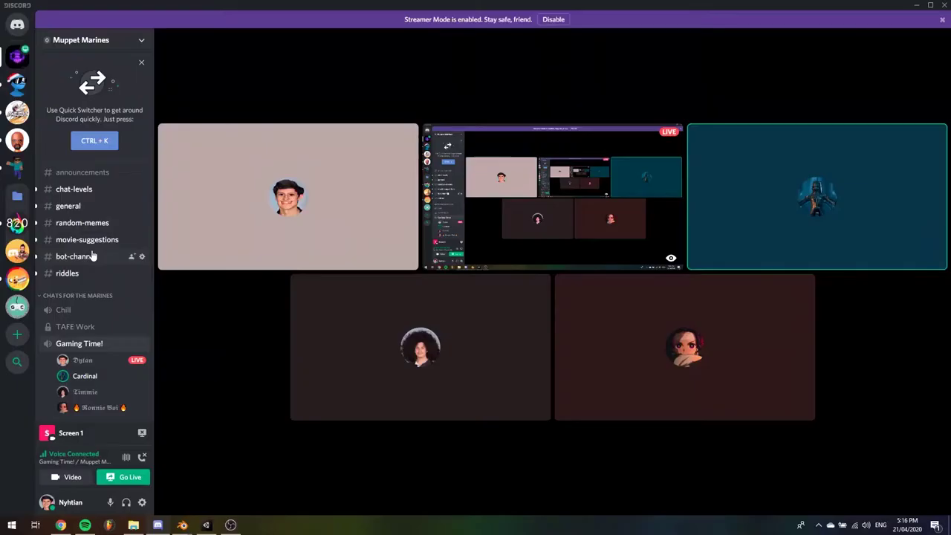
- Open bot-channel in Discord and clear the unsent -play command from the message box
click(76, 256)
scroll(392, 369, down, 3)
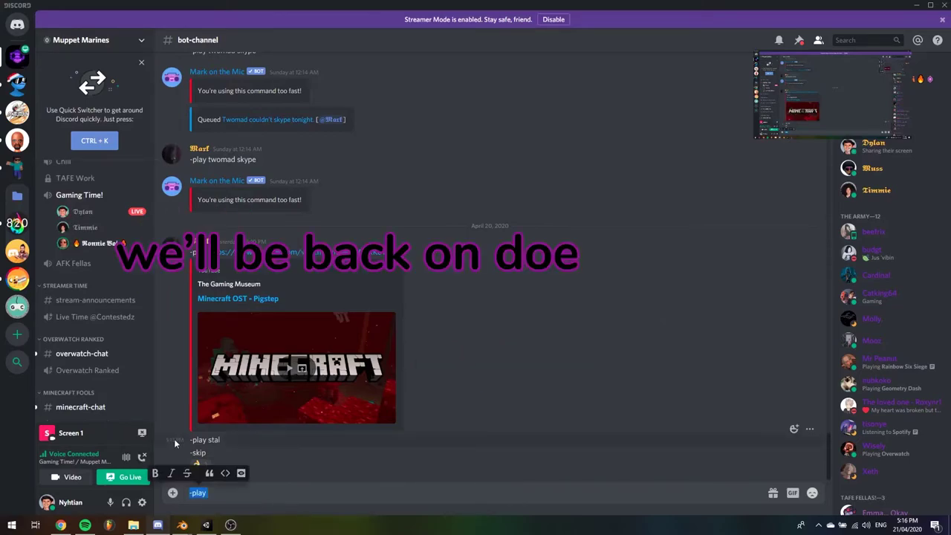
key(BackSpace)
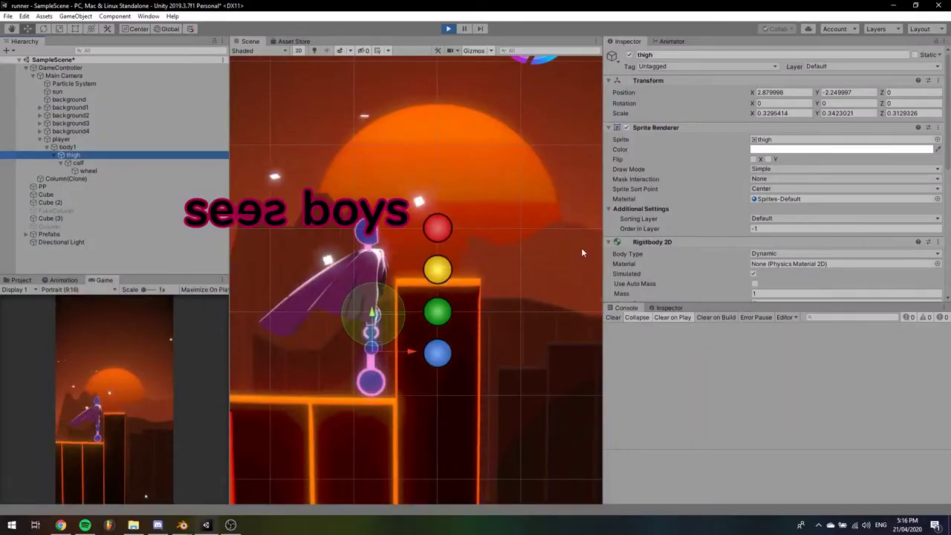
- Inspect the calf and wheel objects of the player's leg while the scene runs in Unity
click(74, 163)
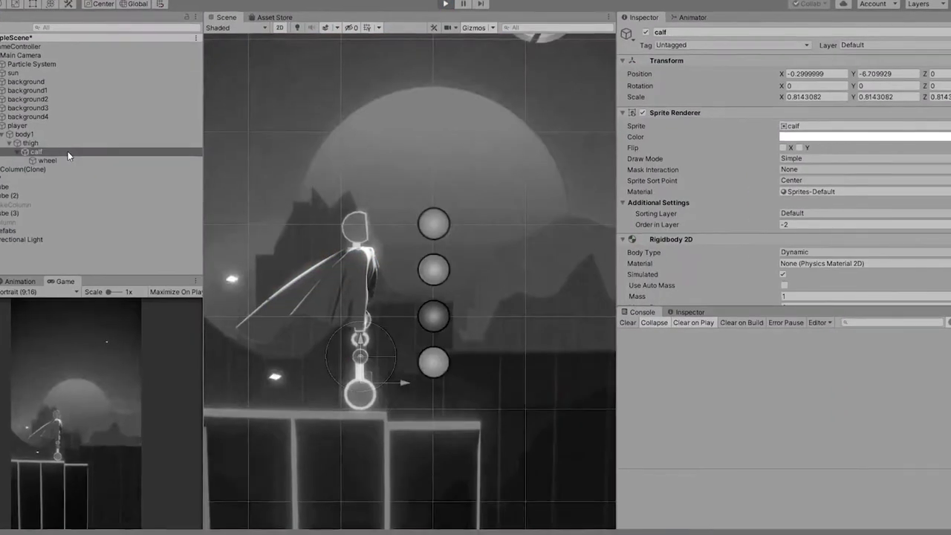
click(93, 171)
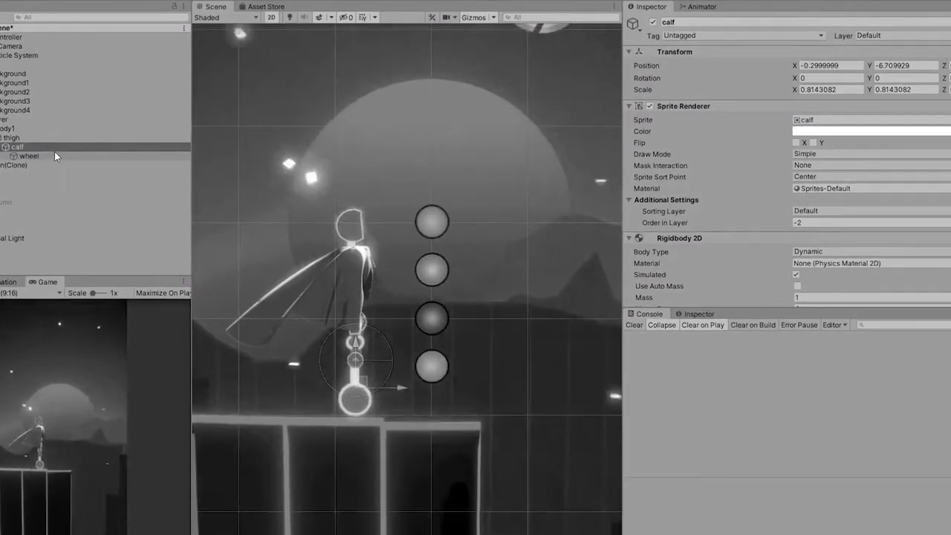
scroll(822, 167, down, 8)
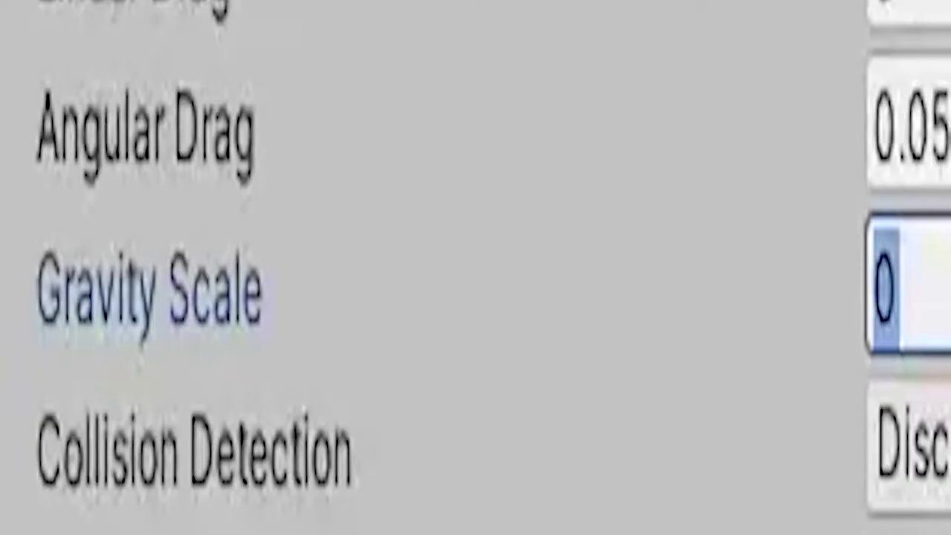
- Set the gravity scale of body1's Rigidbody 2D to -1 and run the scene
text(-1)
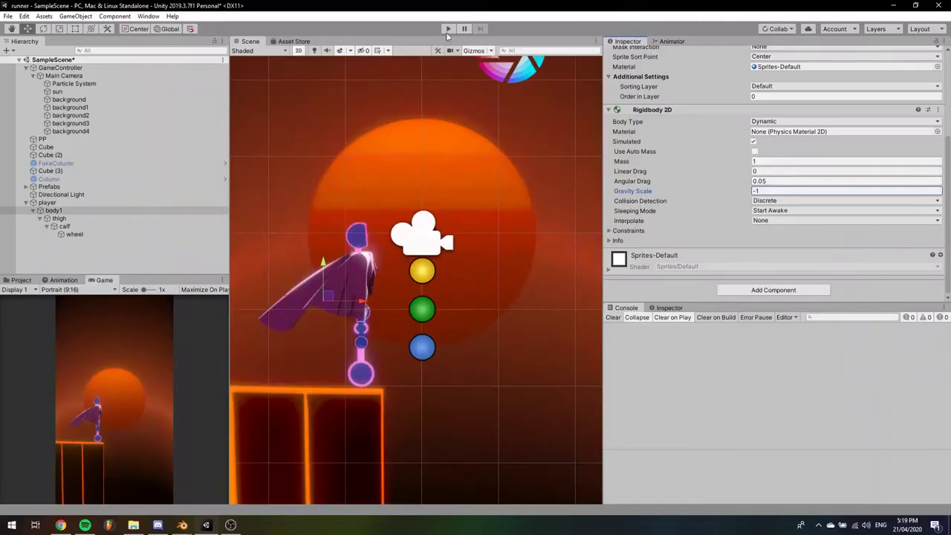
click(451, 30)
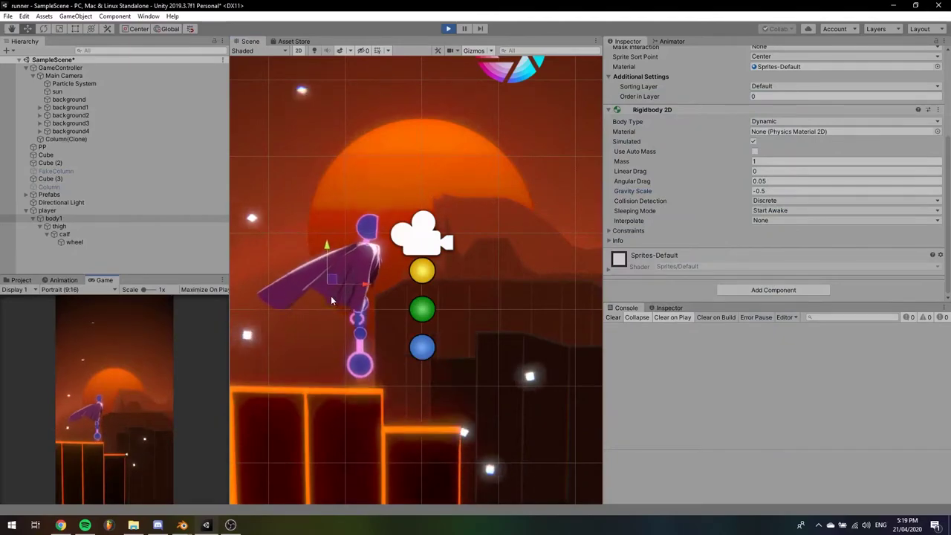
- Pull the player's body upward in the running scene to test how the leg parts follow
drag(335, 268, 367, 164)
click(372, 119)
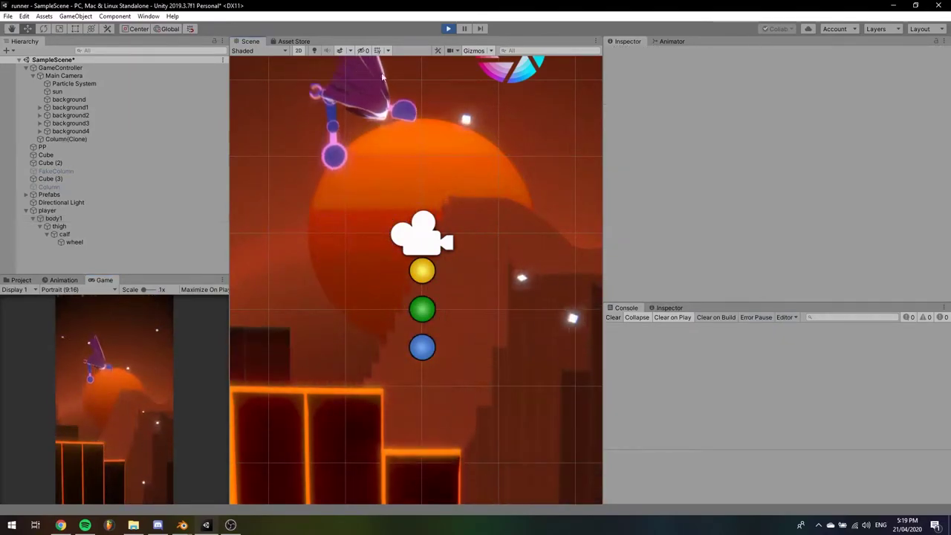
mouse_move(379, 9)
mouse_down()
mouse_move(383, 45)
mouse_move(374, 3)
mouse_up()
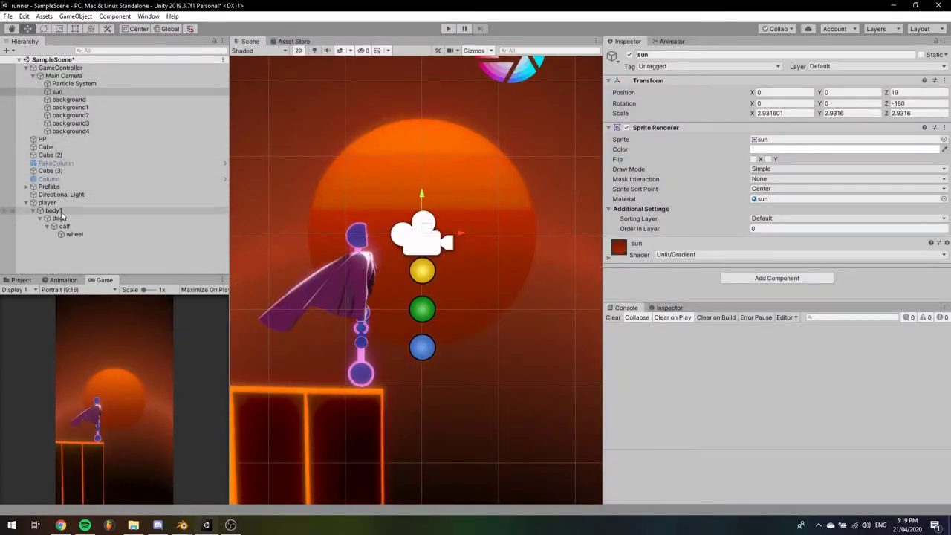
- Select body1, run the scene to check the player's animated cape and leg, and stop it
click(55, 211)
click(446, 29)
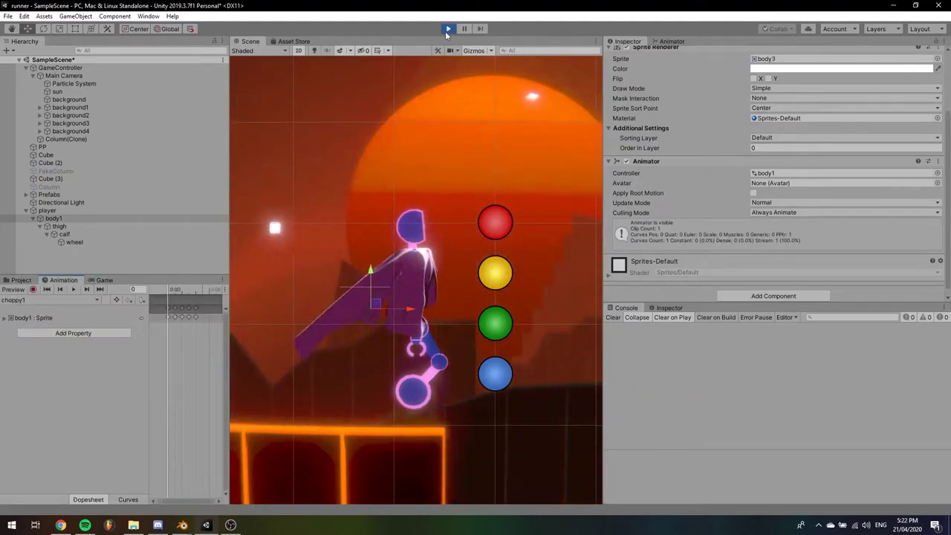
click(448, 29)
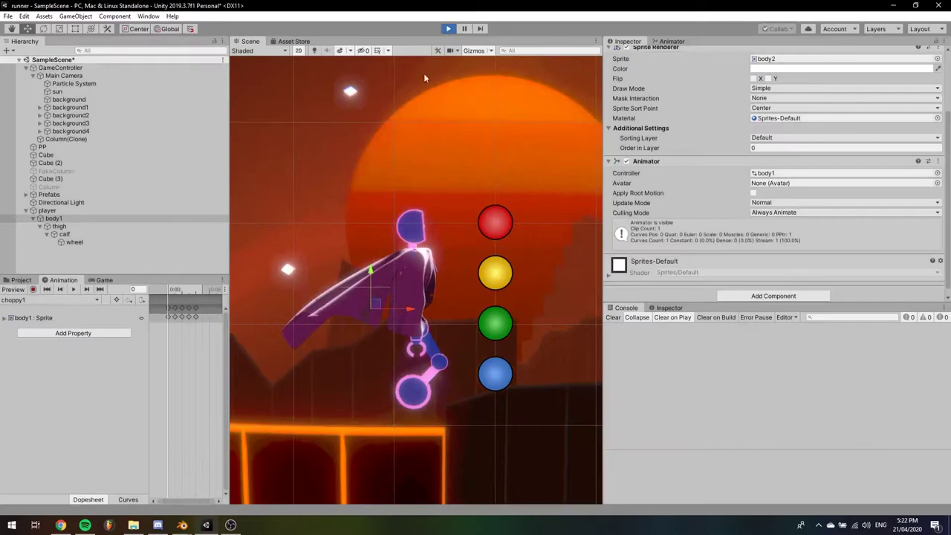
- Check the body1 sprite keyframes of the choppy1 animation clip
click(21, 280)
click(63, 280)
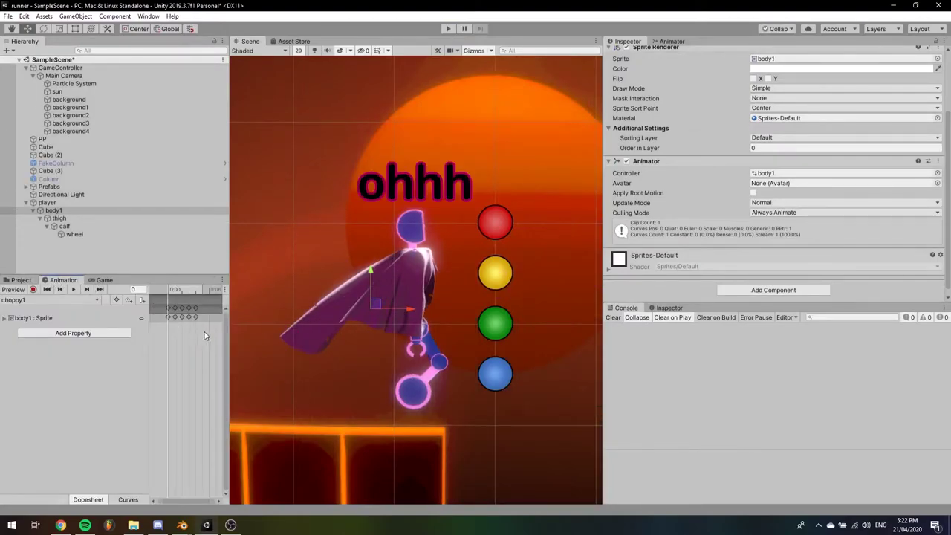
mouse_move(206, 336)
mouse_down()
mouse_move(156, 302)
mouse_move(219, 330)
mouse_up()
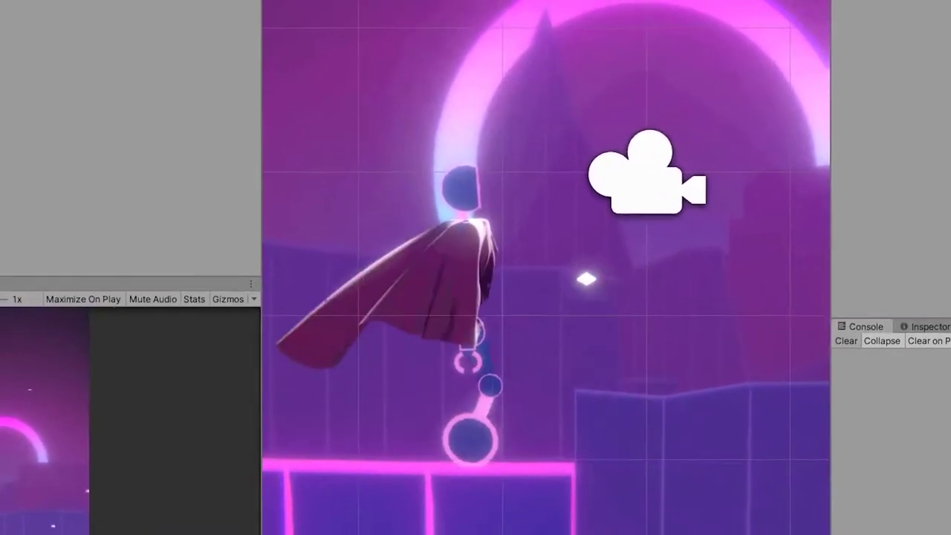
- Comment out the wheelHeight calculation on line 40 of PlayerControl.cs in Visual Studio and return to Unity
key(alt+Tab)
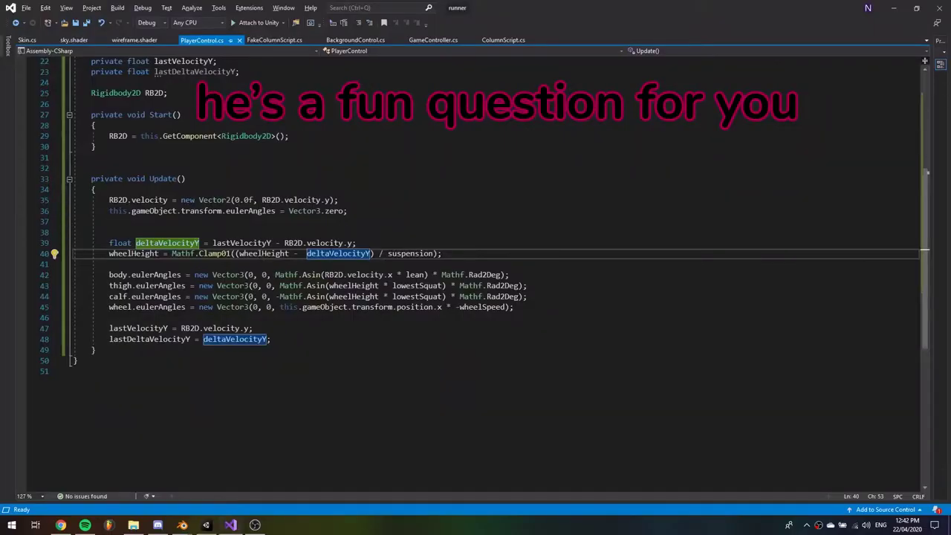
key(Home)
text(//)
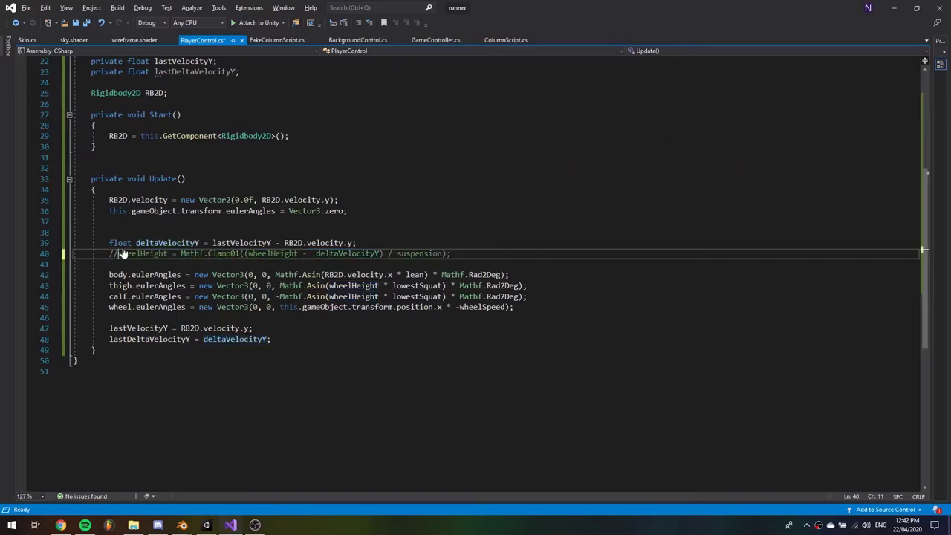
key(alt+Tab)
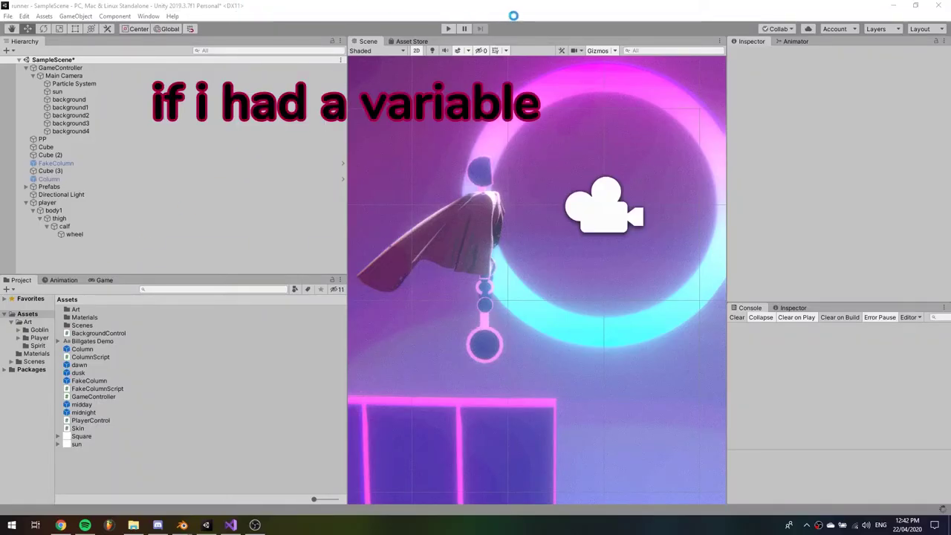
- Run the scene and sweep the player's Wheel Height between 0 and 1 to test how the leg bends and extends
click(451, 28)
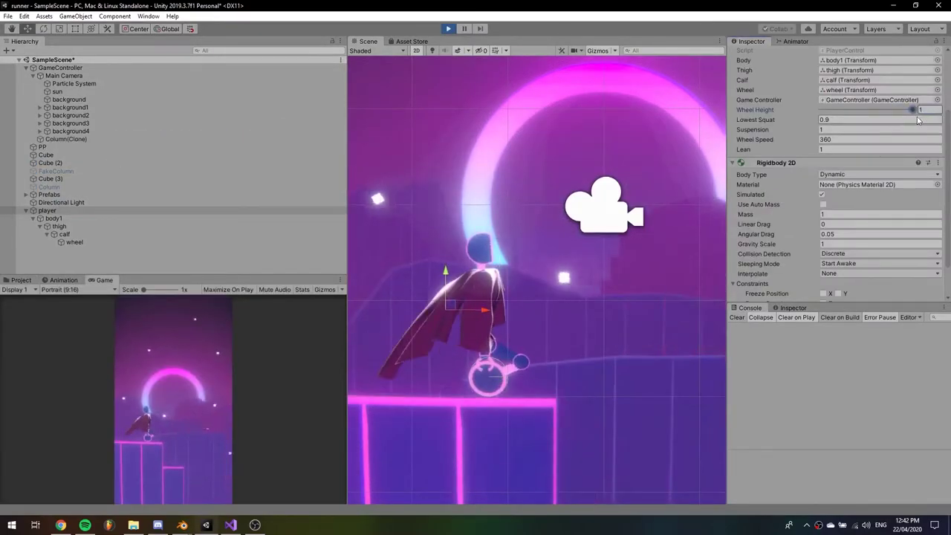
drag(918, 120, 856, 246)
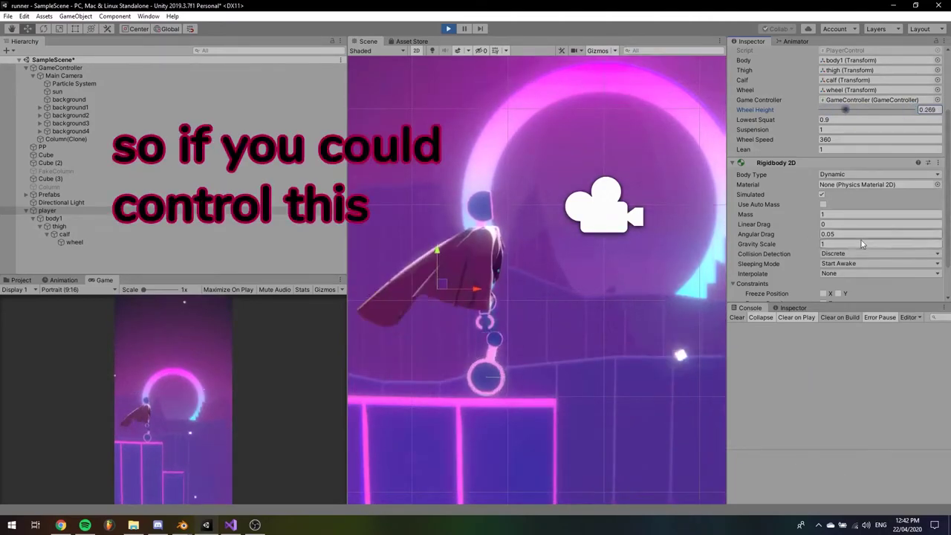
drag(921, 252, 924, 282)
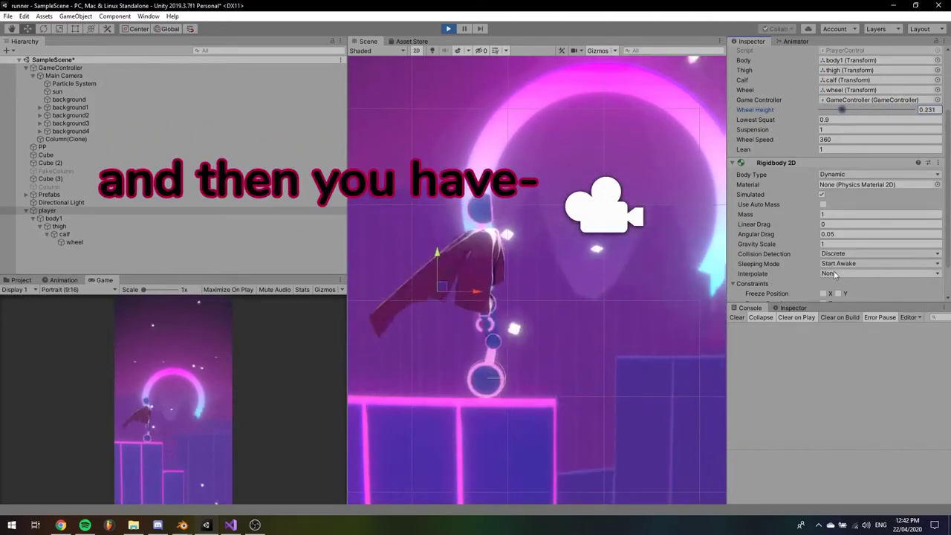
drag(834, 272, 947, 262)
drag(870, 270, 797, 108)
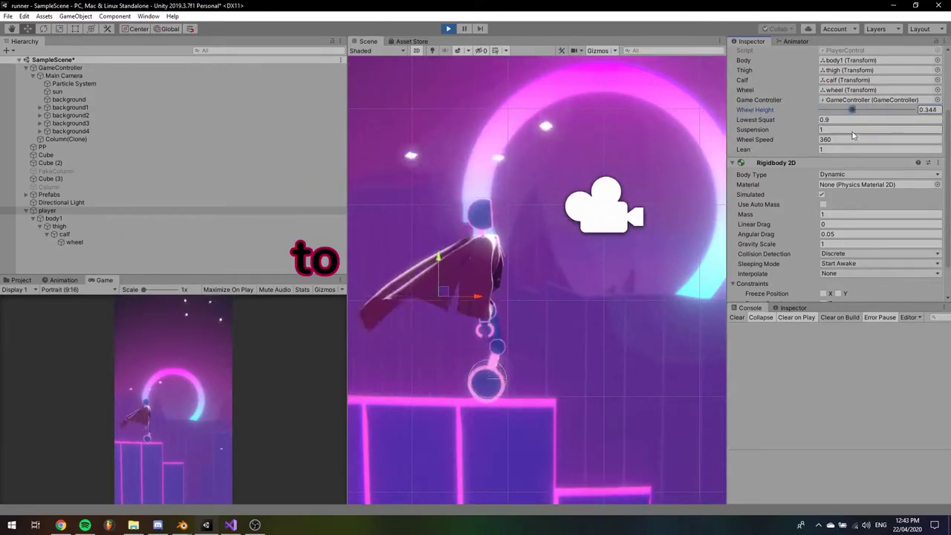
drag(804, 139, 878, 185)
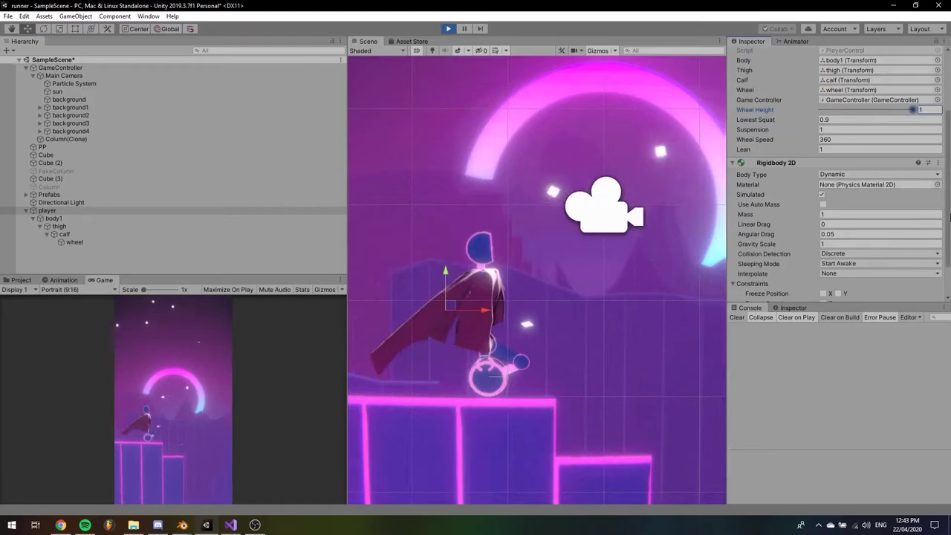
drag(931, 215, 812, 230)
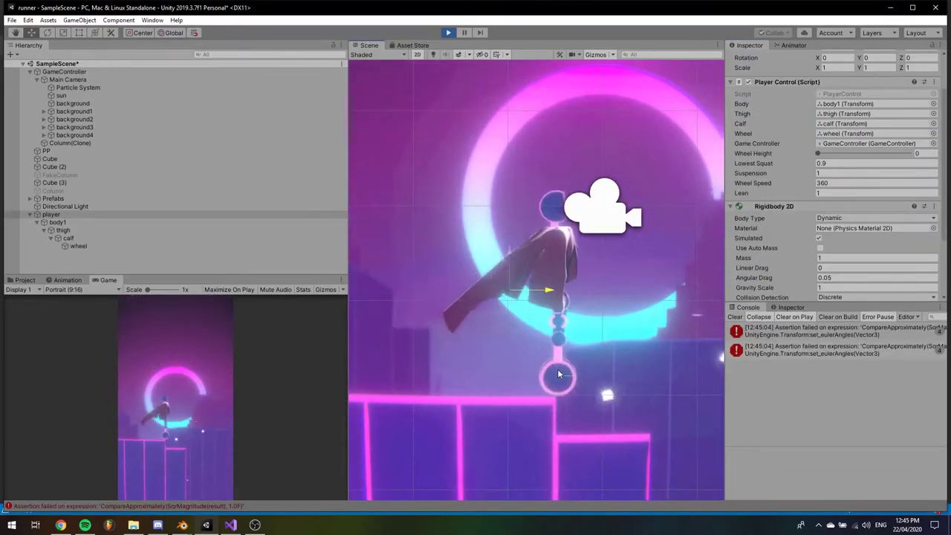
scroll(499, 233, up, 5)
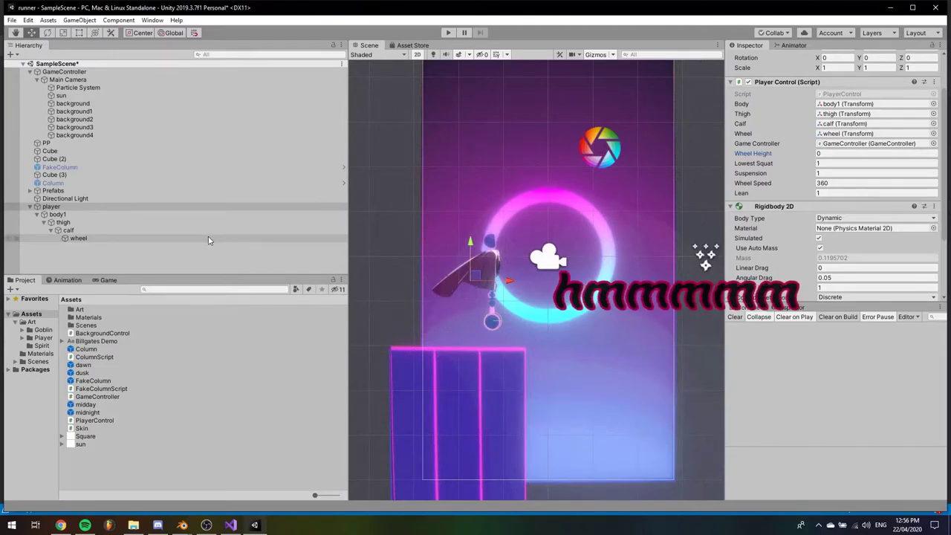
- Try pulling the wheel away from the calf in the scene
click(208, 239)
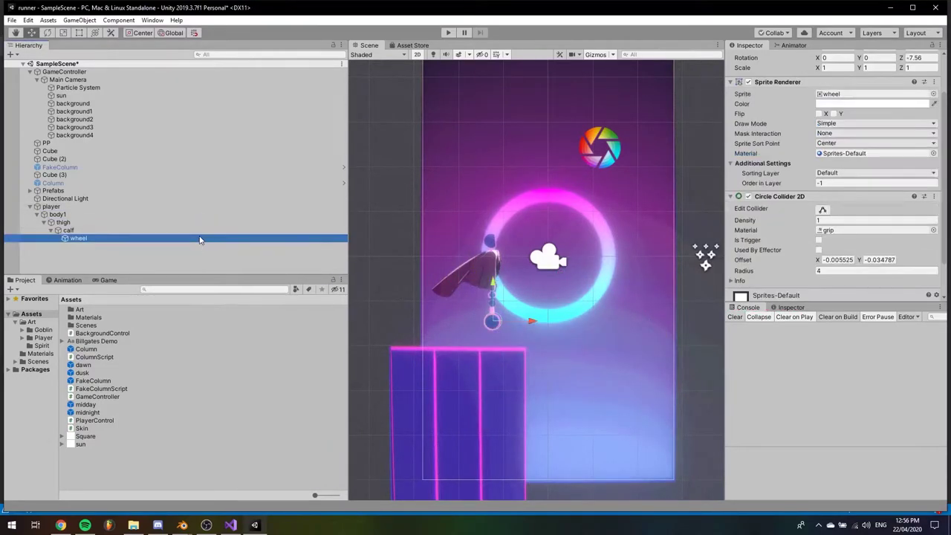
click(196, 251)
click(202, 240)
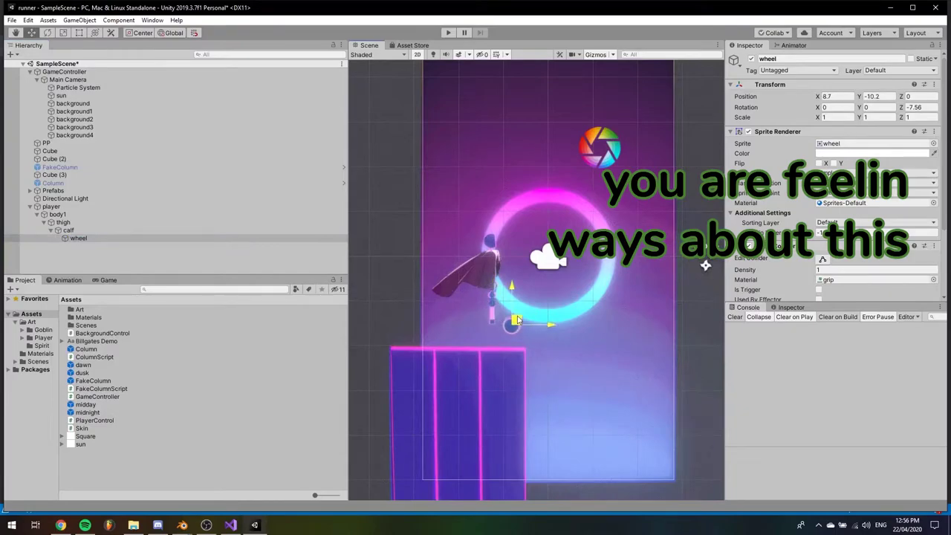
drag(518, 319, 502, 328)
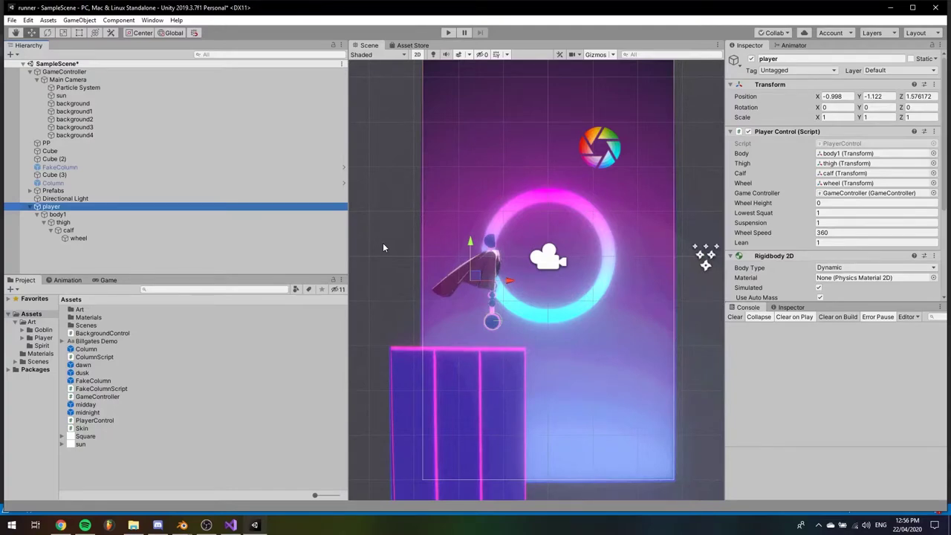
- Add a Wheel Joint 2D connected to the player's rigid body to the wheel, and run the scene to test it
click(61, 526)
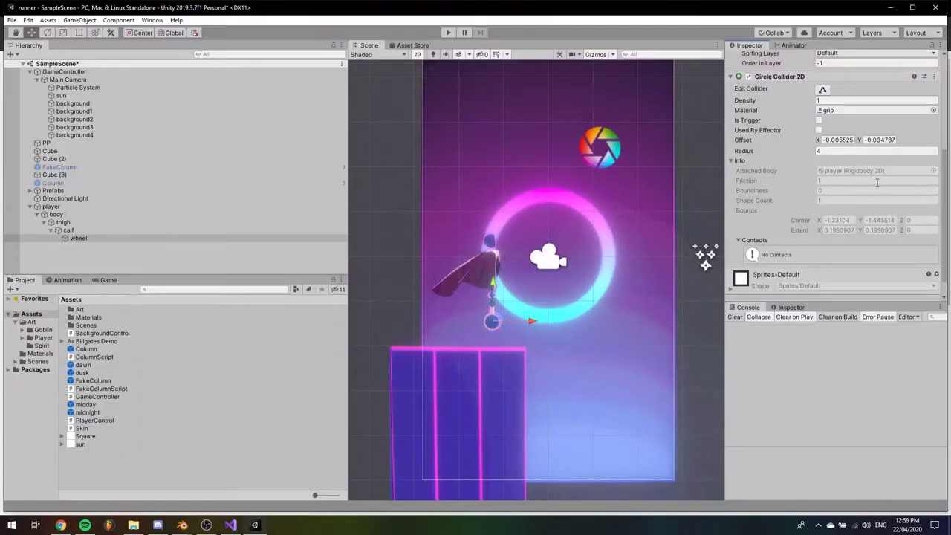
scroll(836, 175, down, 1)
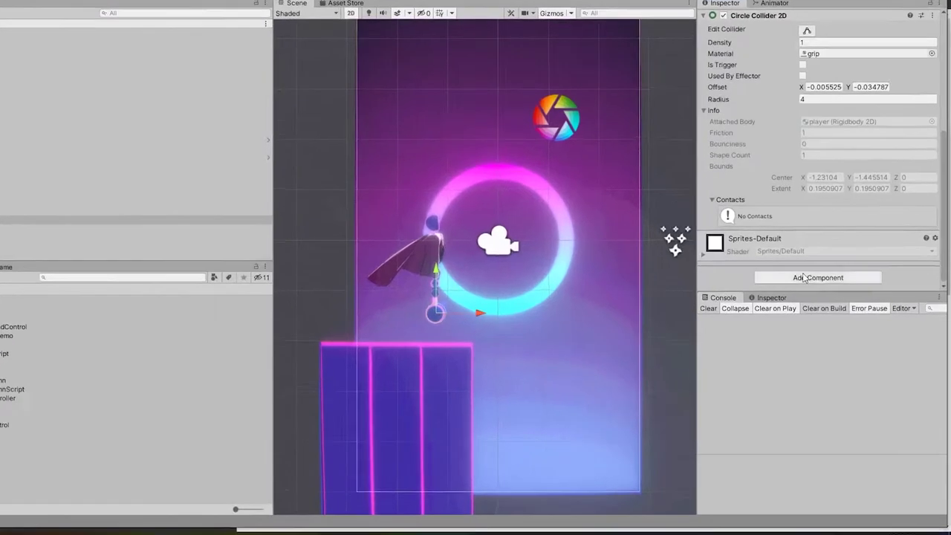
click(787, 289)
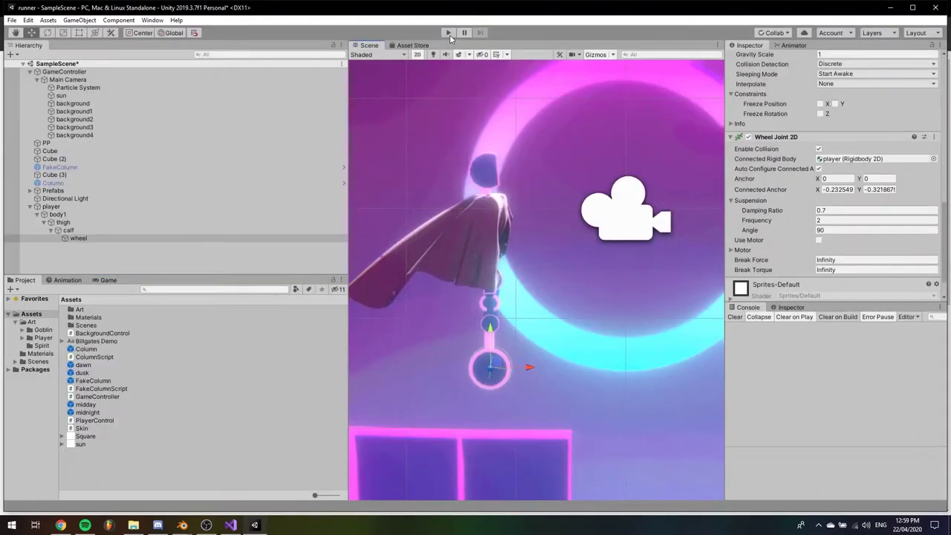
click(448, 33)
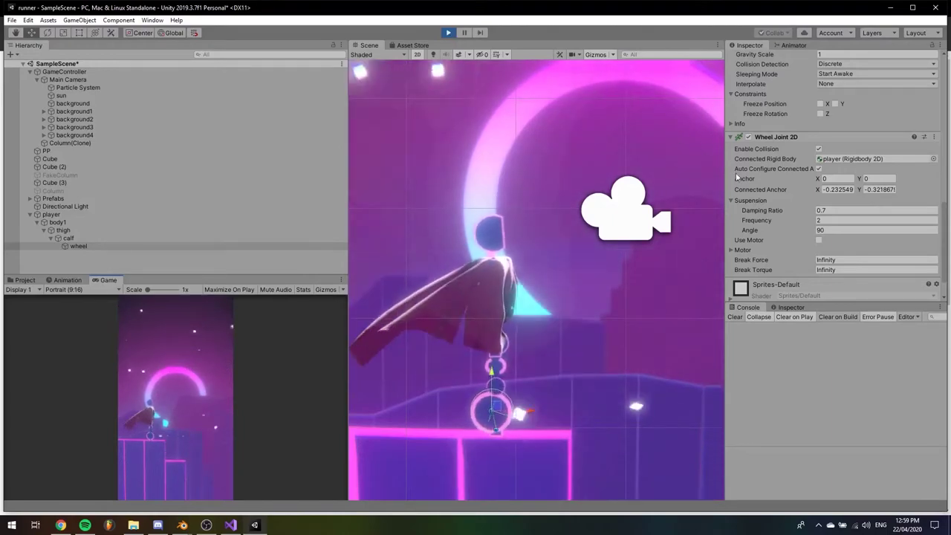
key(ctrl+p)
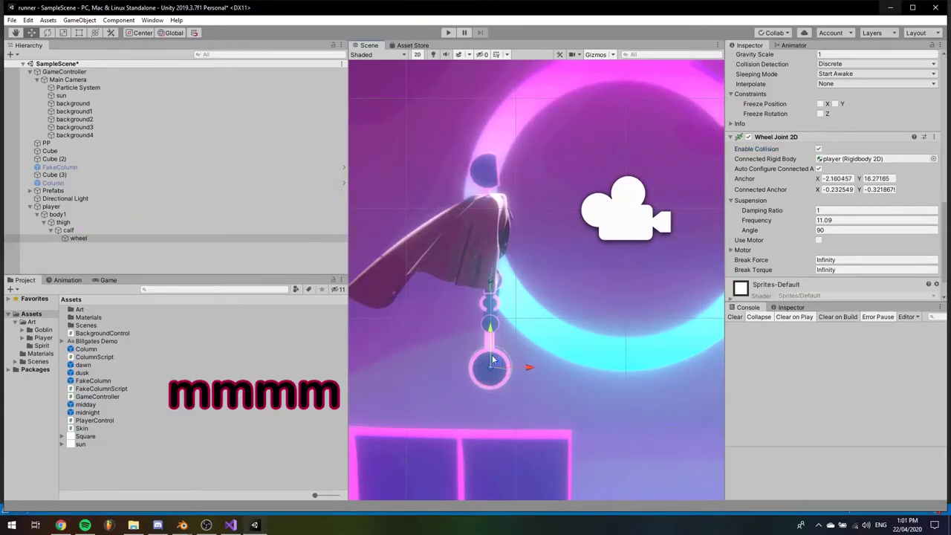
- Try adjusting the wheel joint's anchor, run the scene to test it, and open the wheel's Collision Detection options
drag(818, 179, 788, 216)
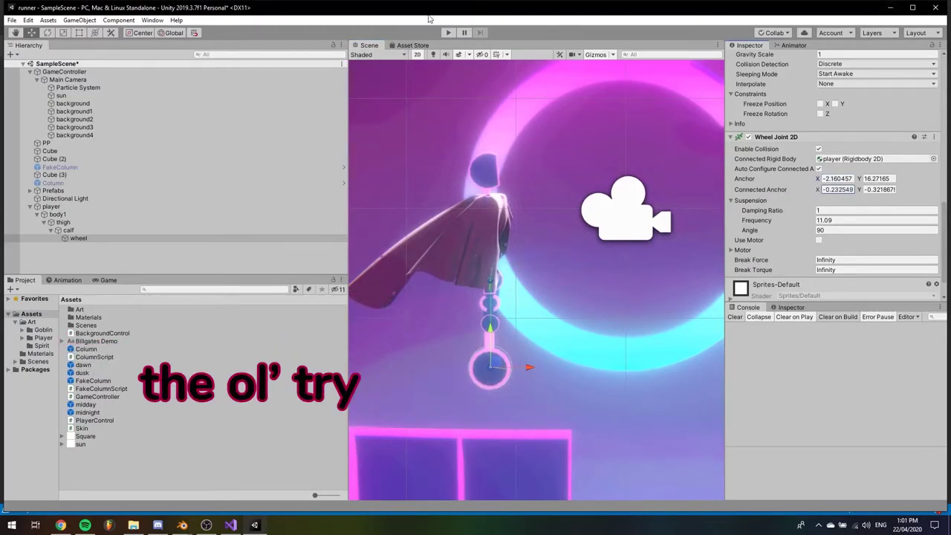
click(448, 34)
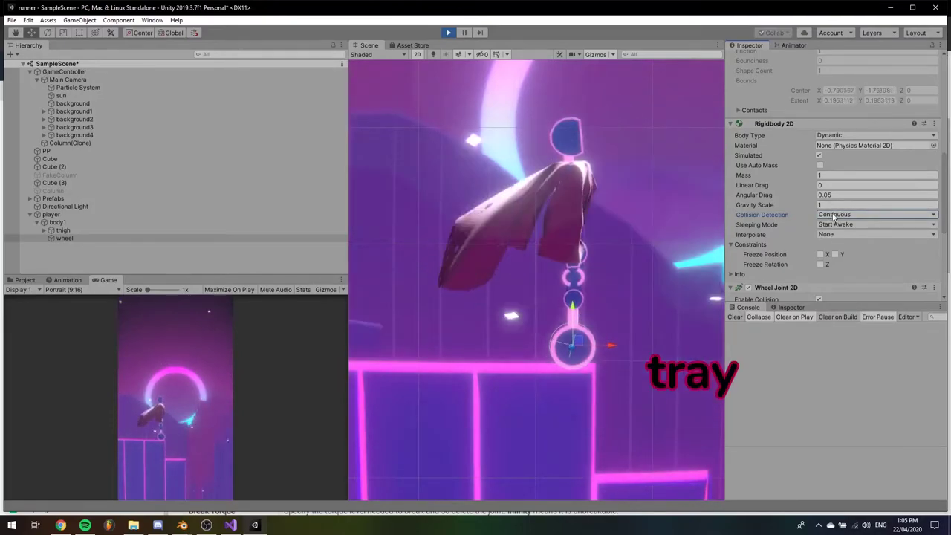
click(834, 215)
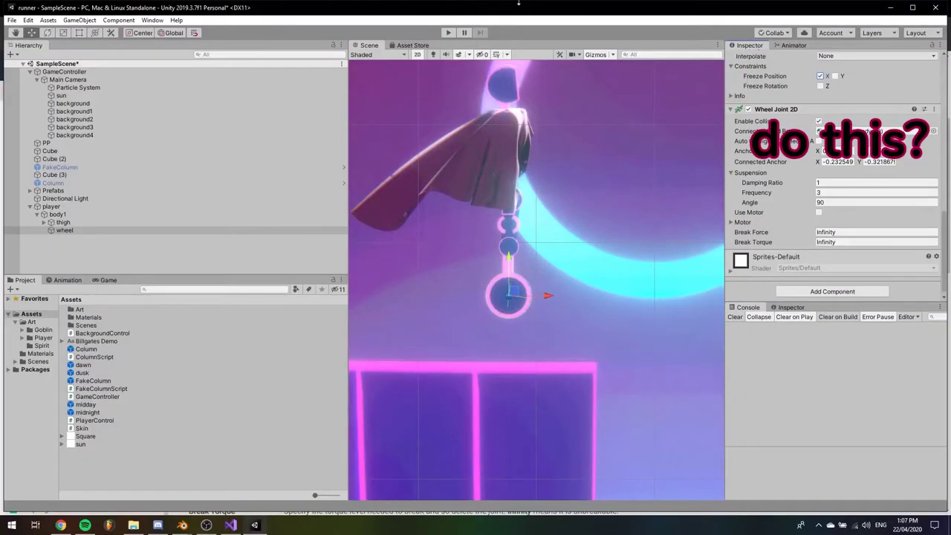
- Run the scene with the wheel's X position frozen, and again with only its Y position frozen, to compare the motion
click(449, 32)
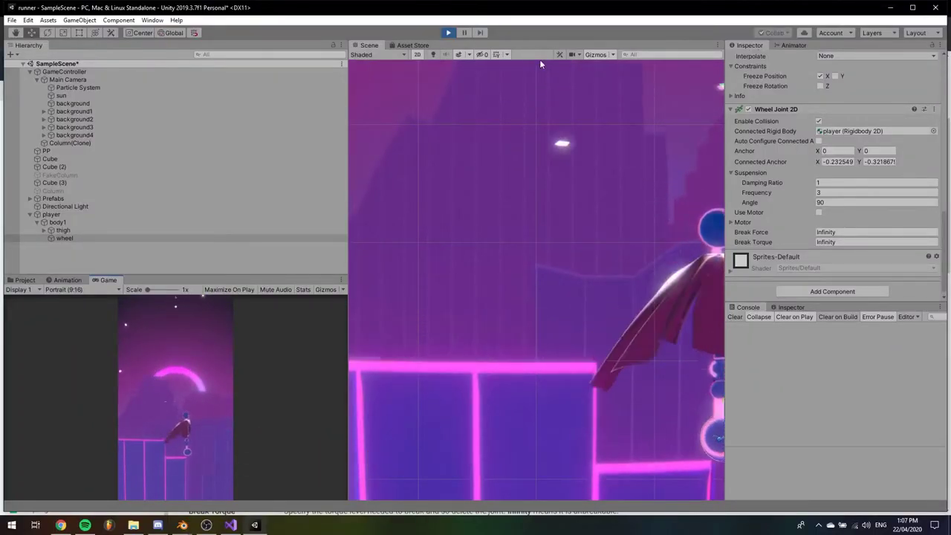
click(448, 32)
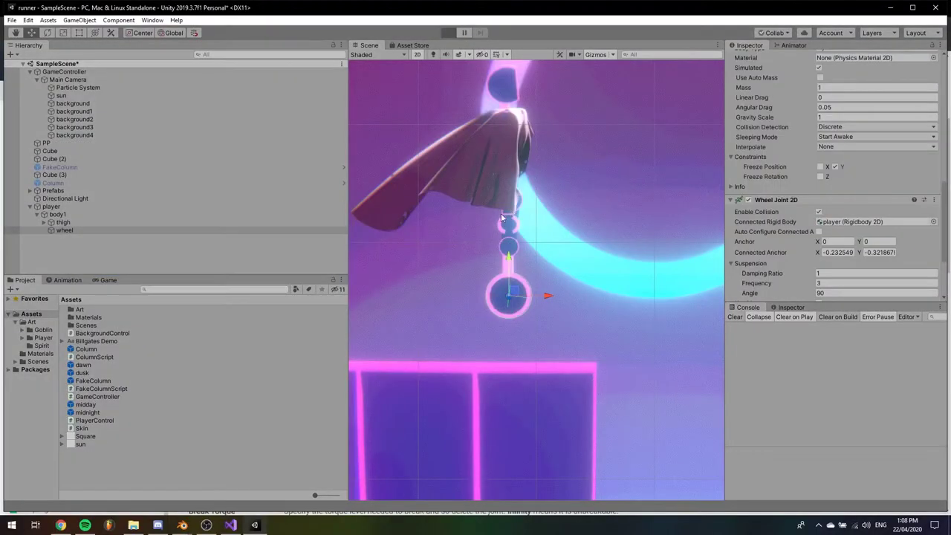
key(ctrl+p)
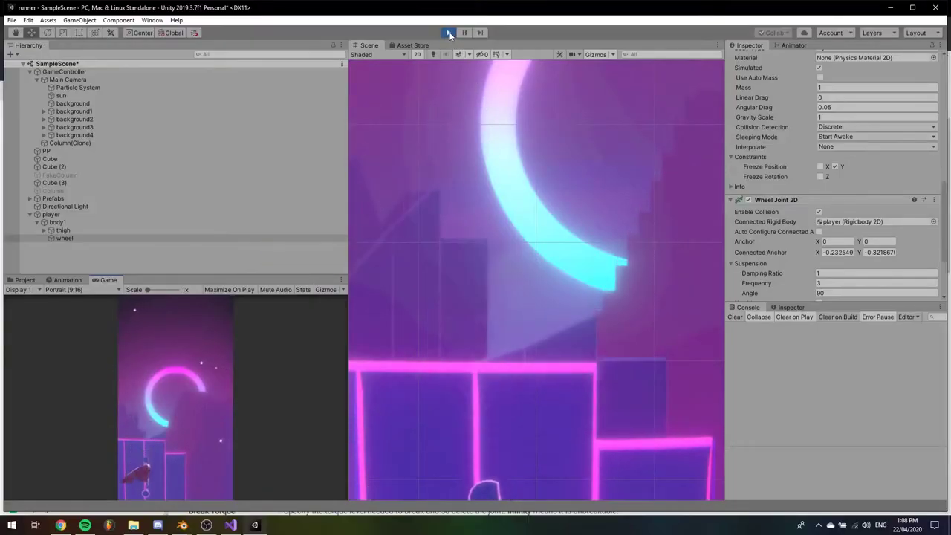
click(449, 33)
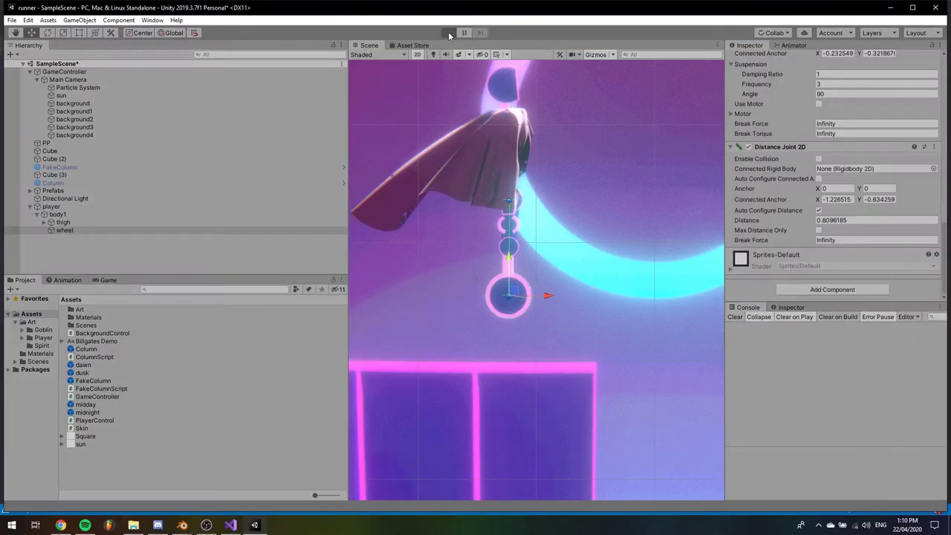
- Run the scene repeatedly to test the wheel's Distance Joint 2D, including with the player as its connected rigid body
click(448, 33)
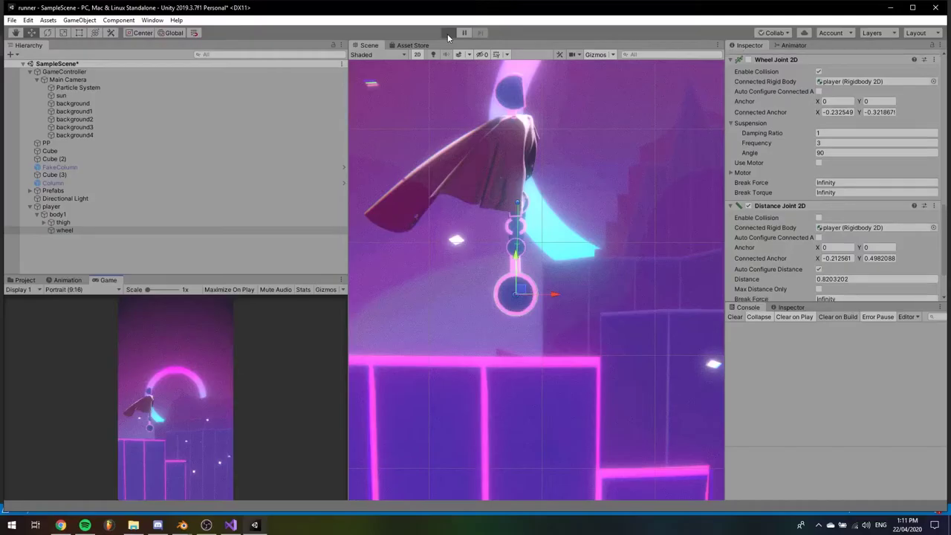
click(448, 33)
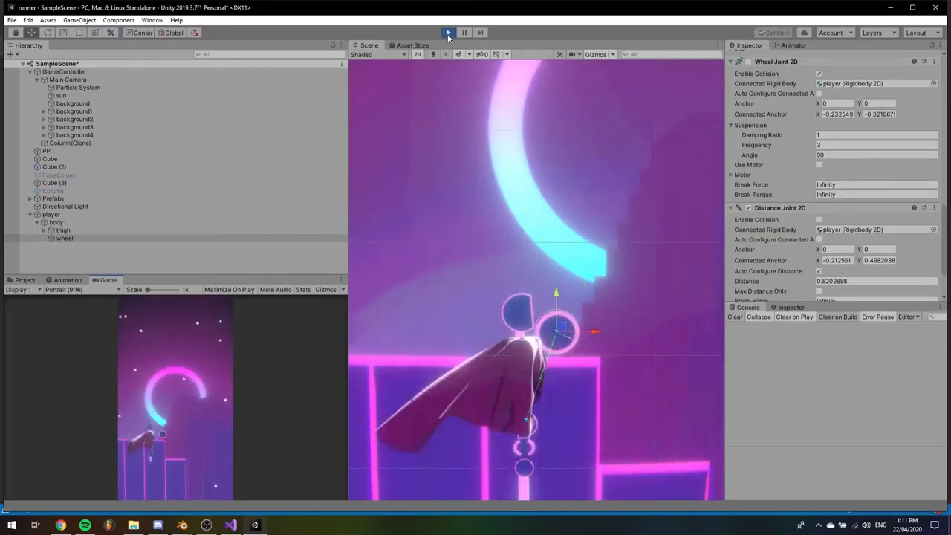
click(448, 33)
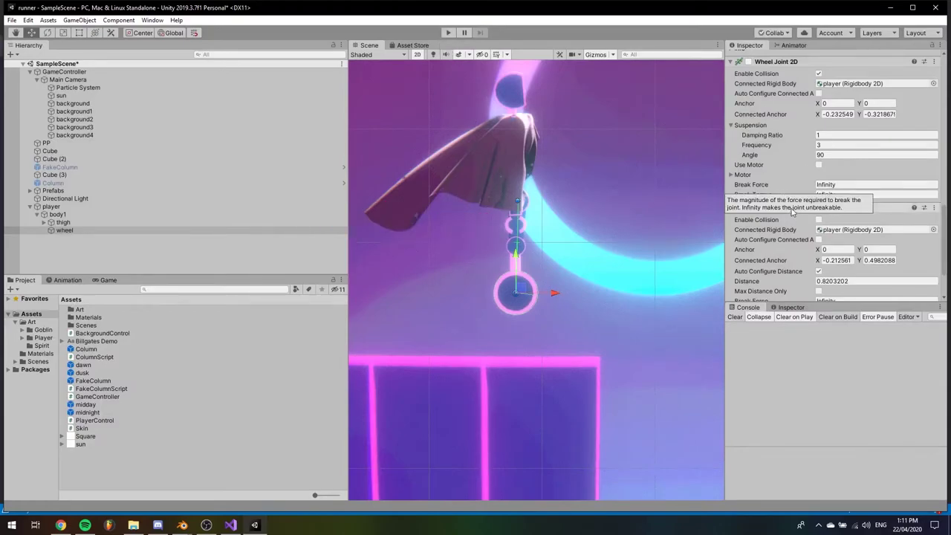
scroll(792, 211, down, 3)
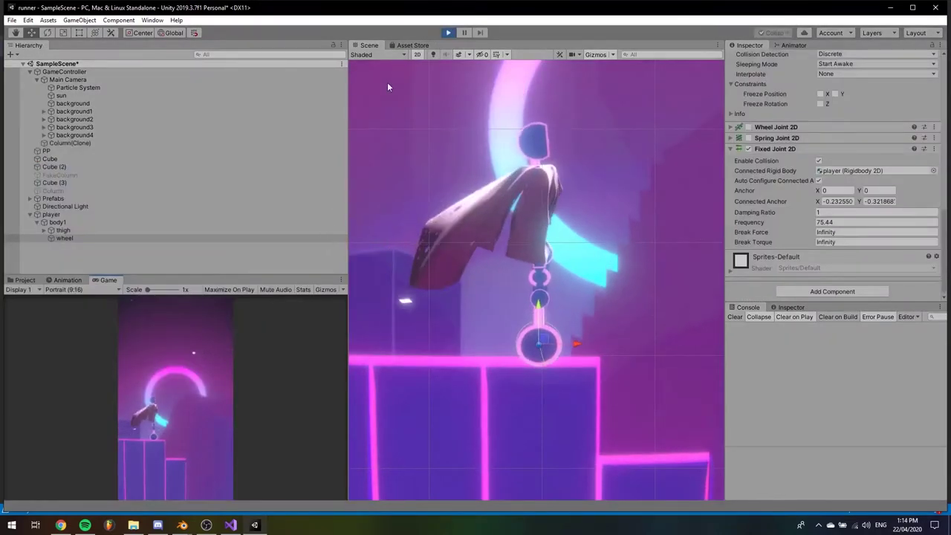
- Stop the scene and remove the Spring Joint 2D and Fixed Joint 2D components from the wheel
click(448, 33)
right_click(792, 138)
click(829, 157)
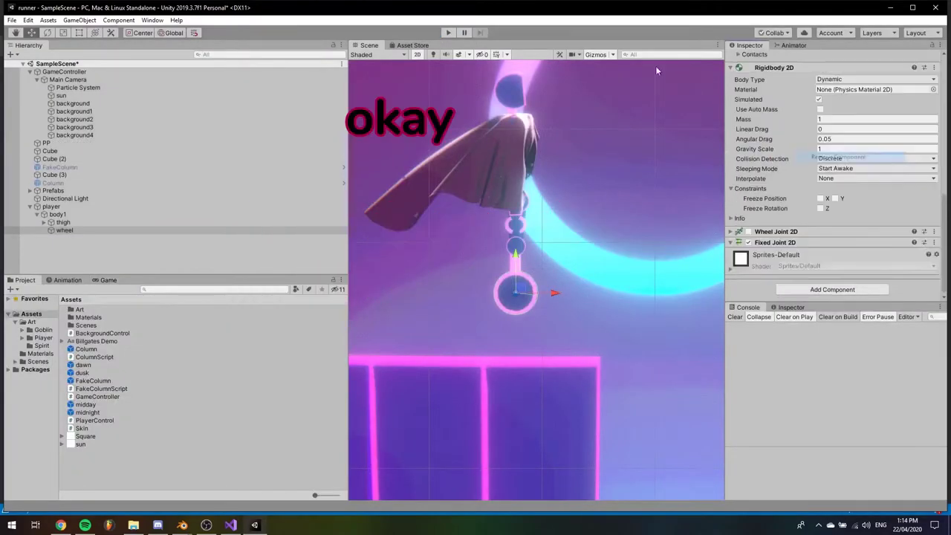
right_click(799, 242)
click(839, 259)
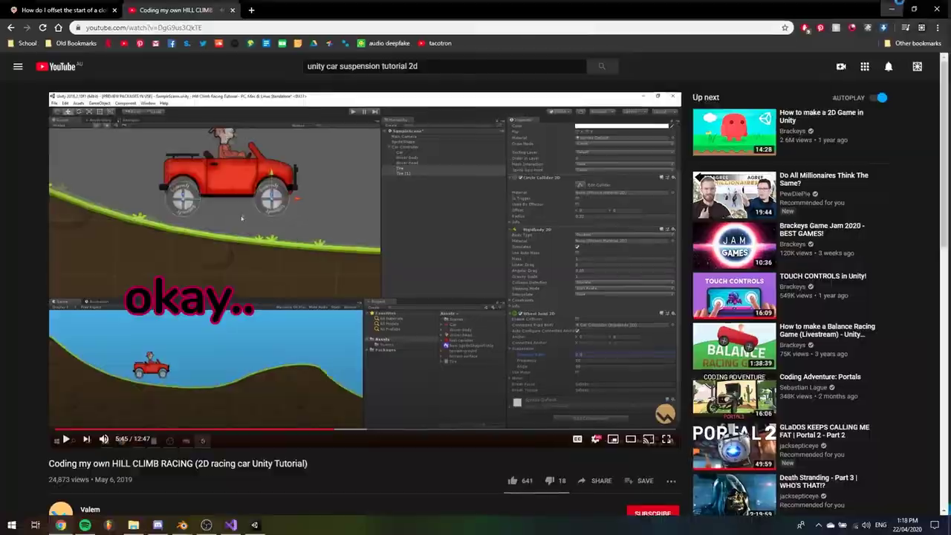
- Return from the browser tutorial to Unity and move thigh and wheel out of body1 to sit directly under player
click(897, 4)
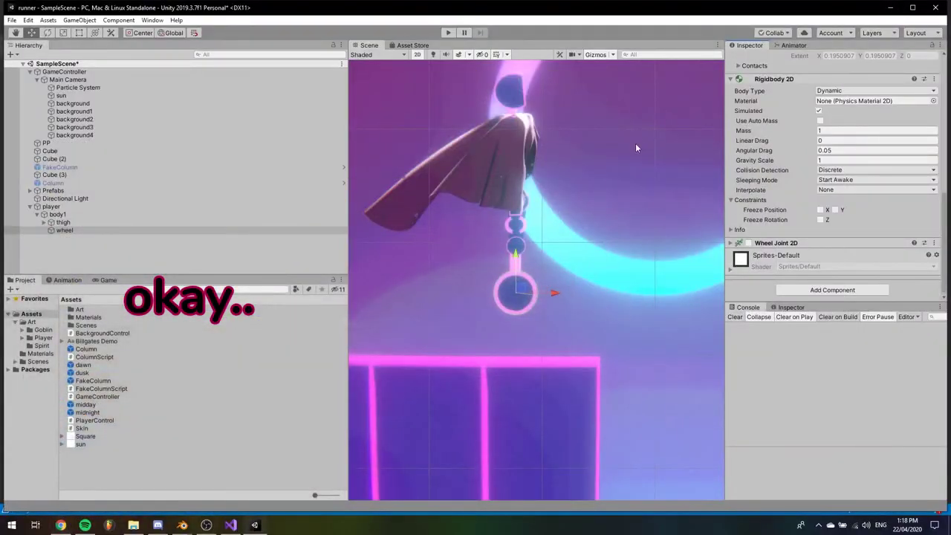
click(138, 223)
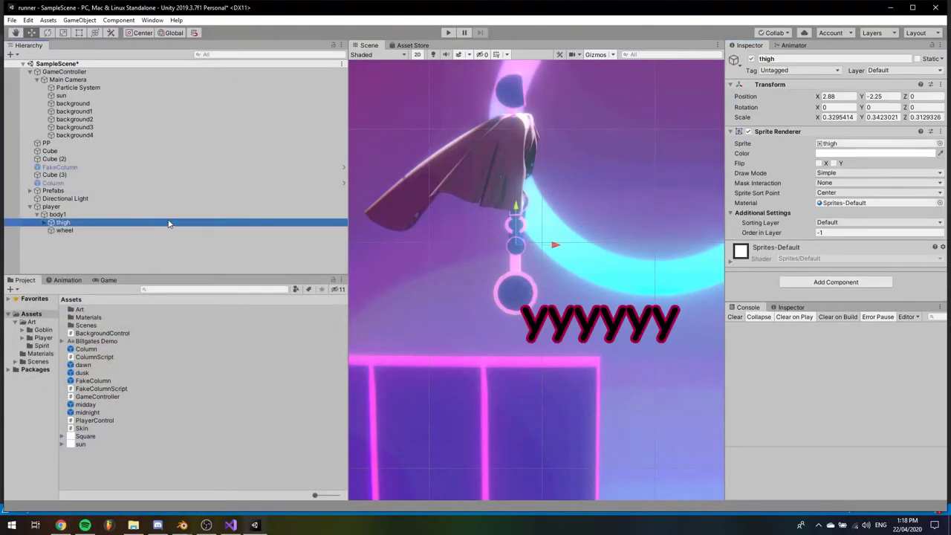
ctrl+click(104, 230)
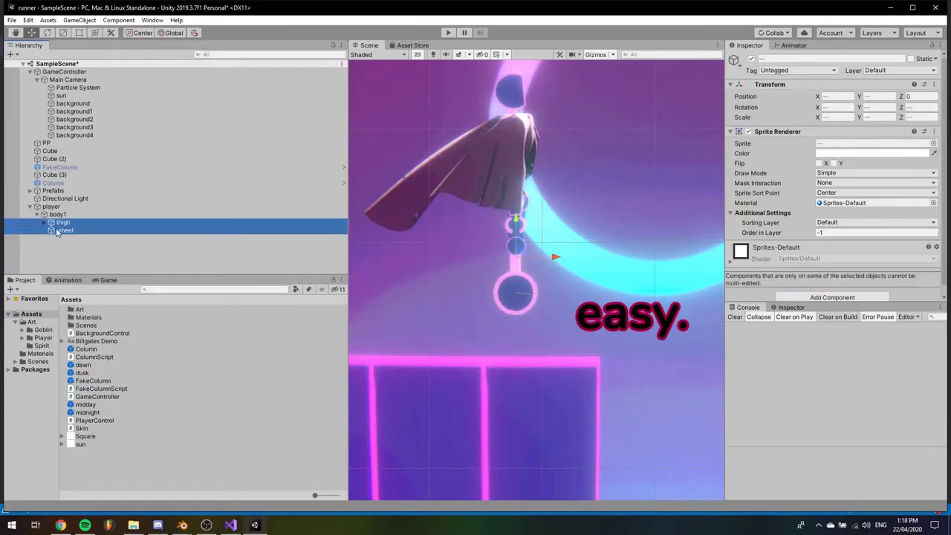
click(61, 231)
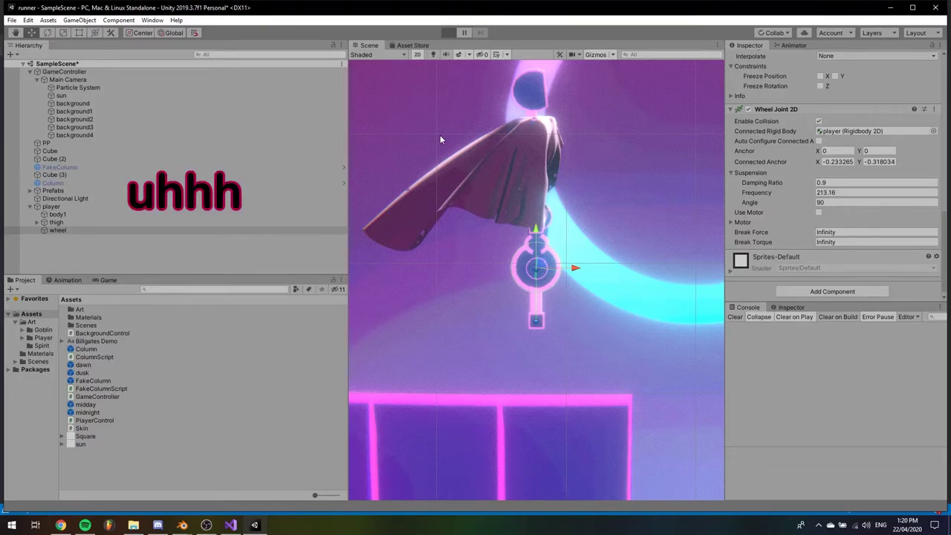
- Run the scene to test the wheel joint's suspension, and run it again with the thigh deactivated
key(ctrl+p)
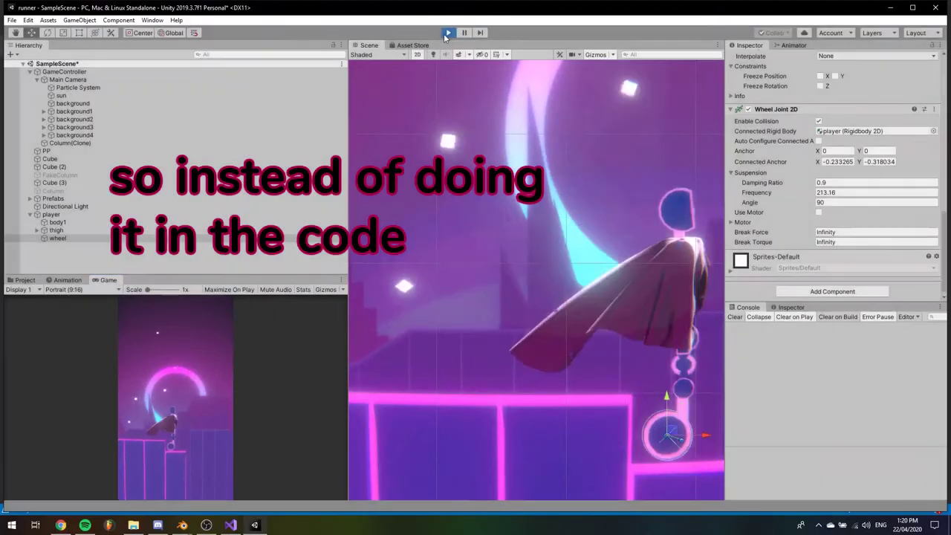
click(448, 33)
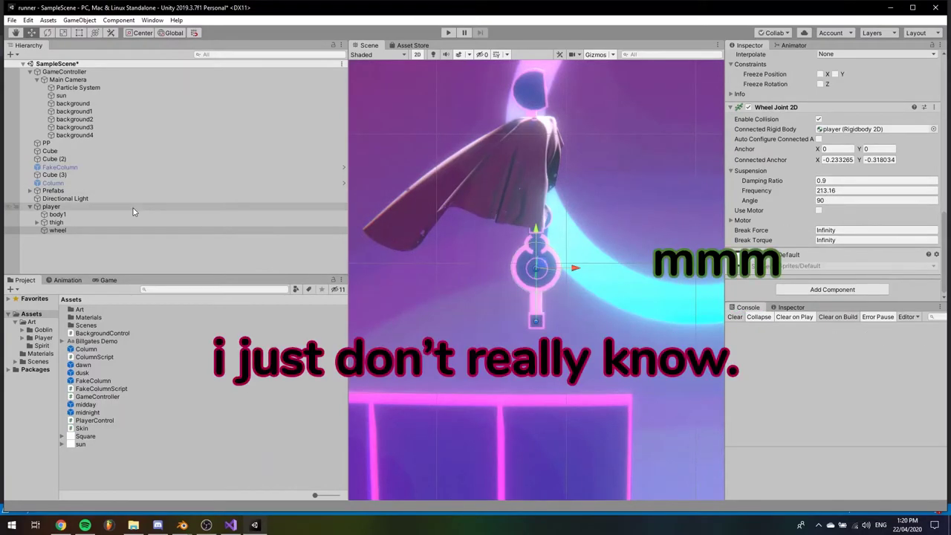
key(ctrl+p)
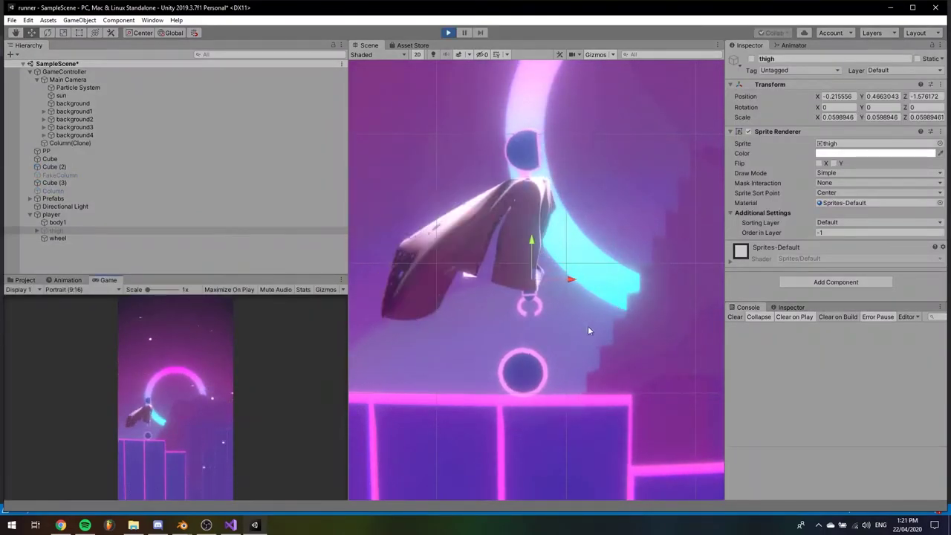
- Stop the scene and run it again to watch the wheel's suspension as the player lands
click(448, 32)
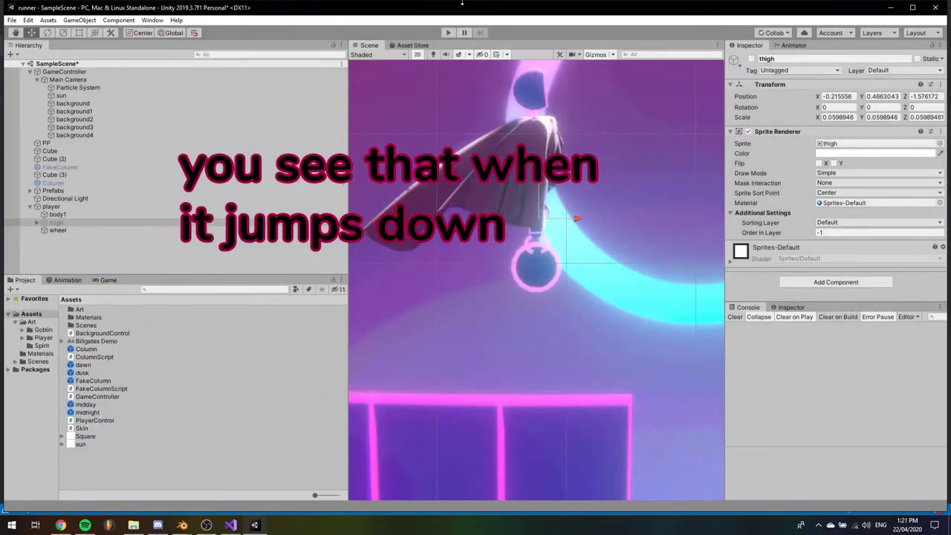
click(447, 33)
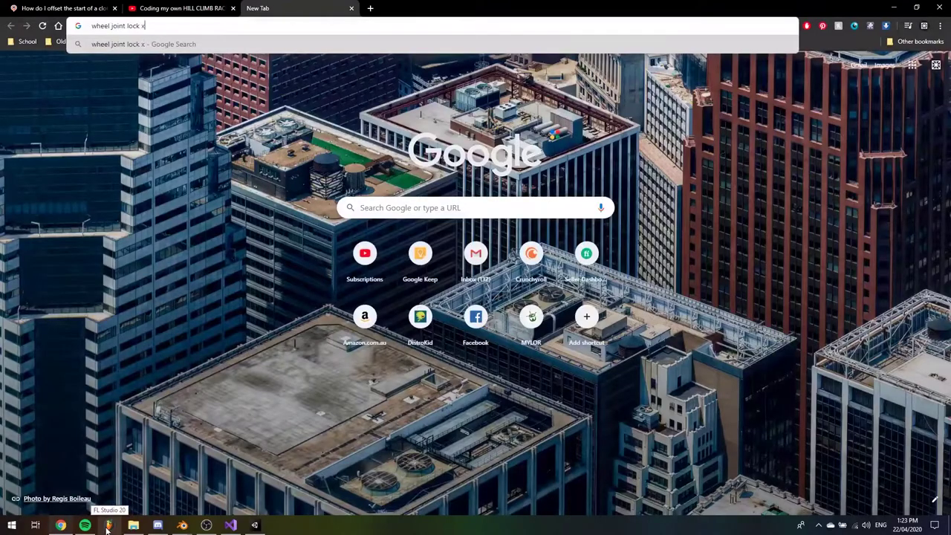
- Search the web for "wheel joint lock x unity" and look through the results for a way to lock the joint's X axis
key(Return)
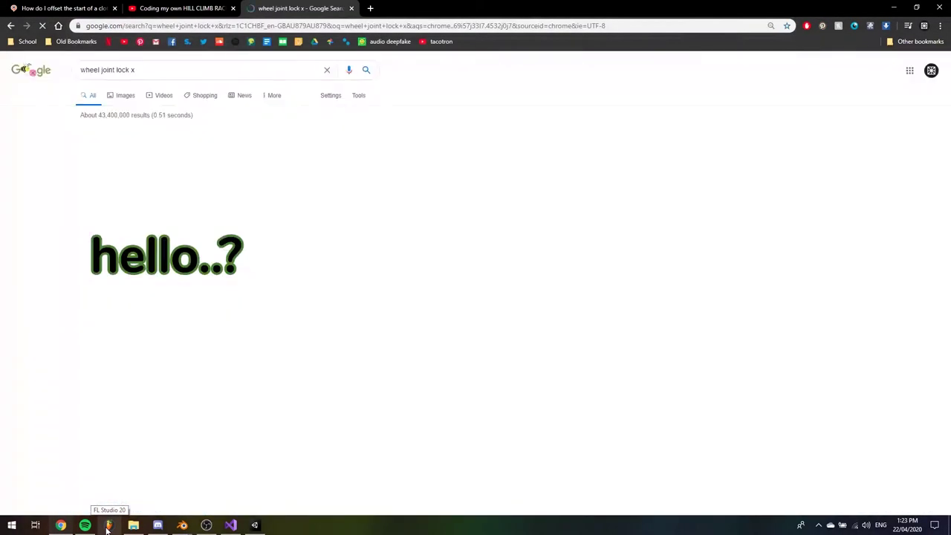
click(239, 72)
text(unity)
key(Return)
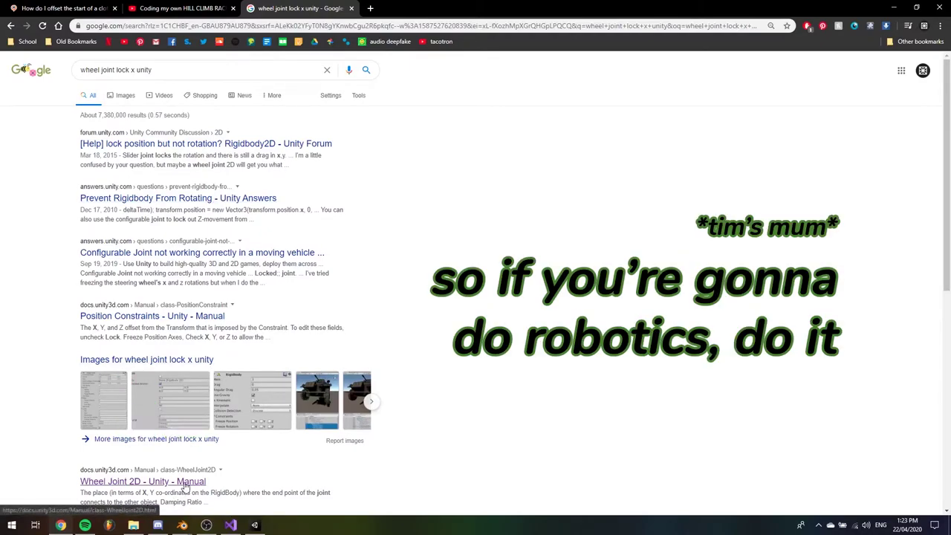
scroll(369, 339, down, 3)
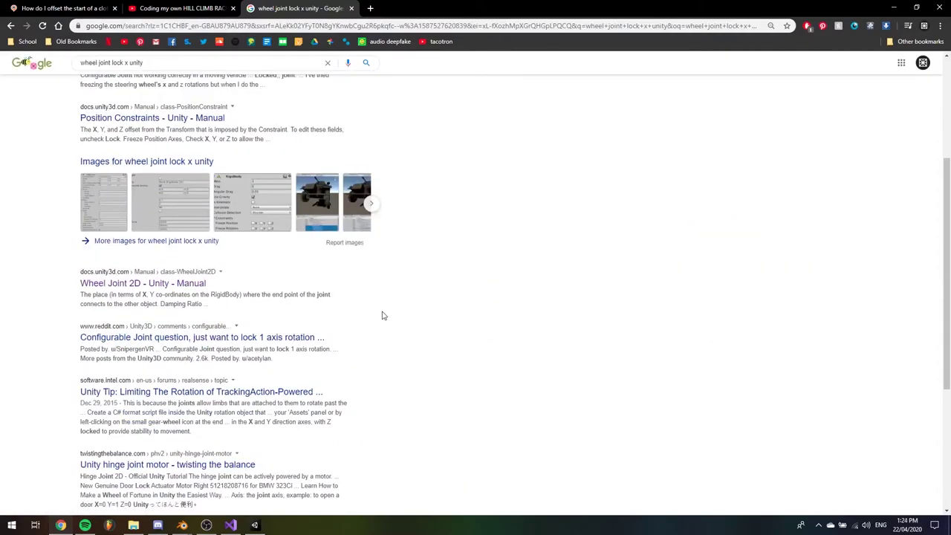
click(888, 7)
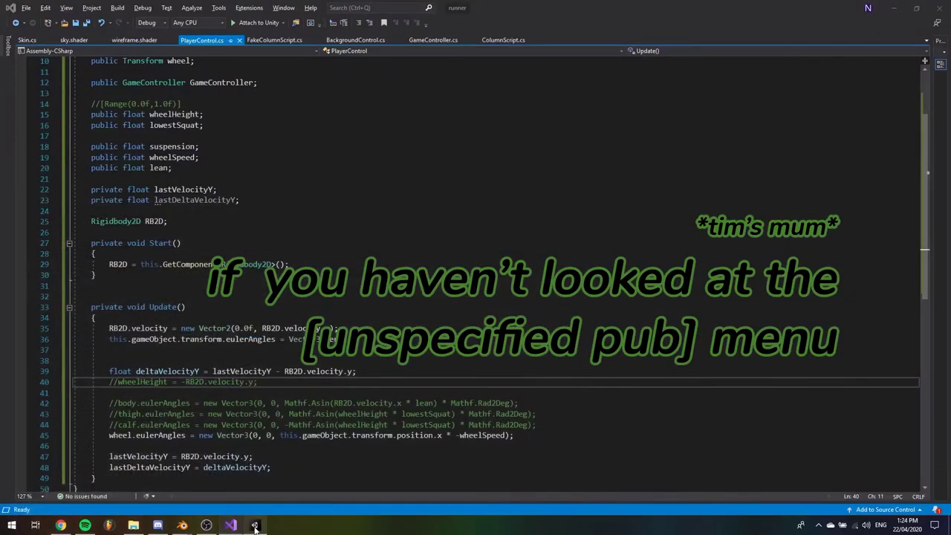
- Return to Unity, stop the scene, select the player, and run the scene again to test the wheel joint
click(255, 526)
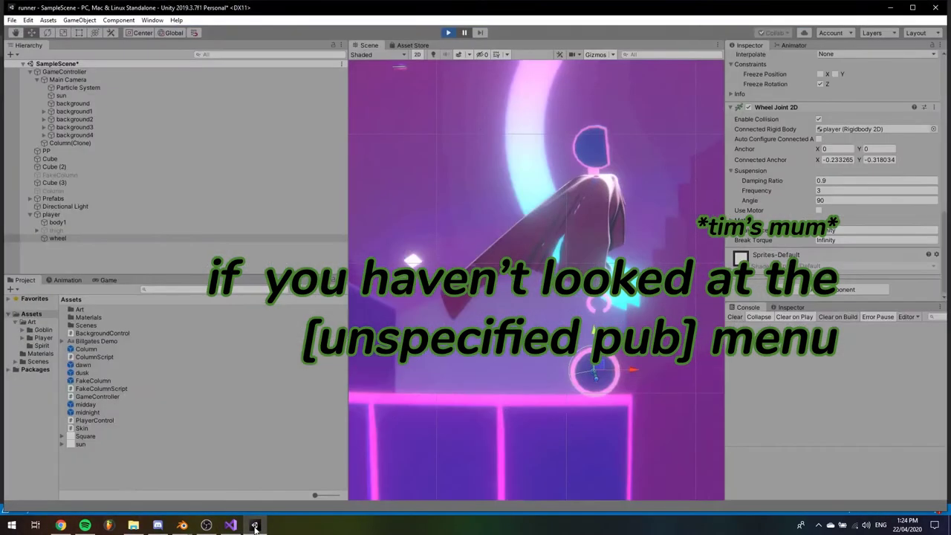
click(449, 32)
middle_drag(569, 172, 630, 179)
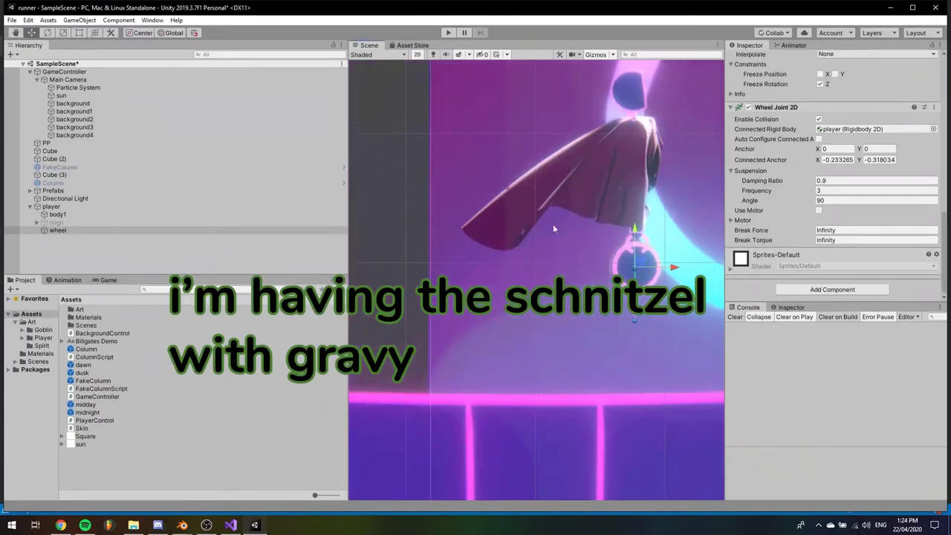
scroll(529, 212, down, 2)
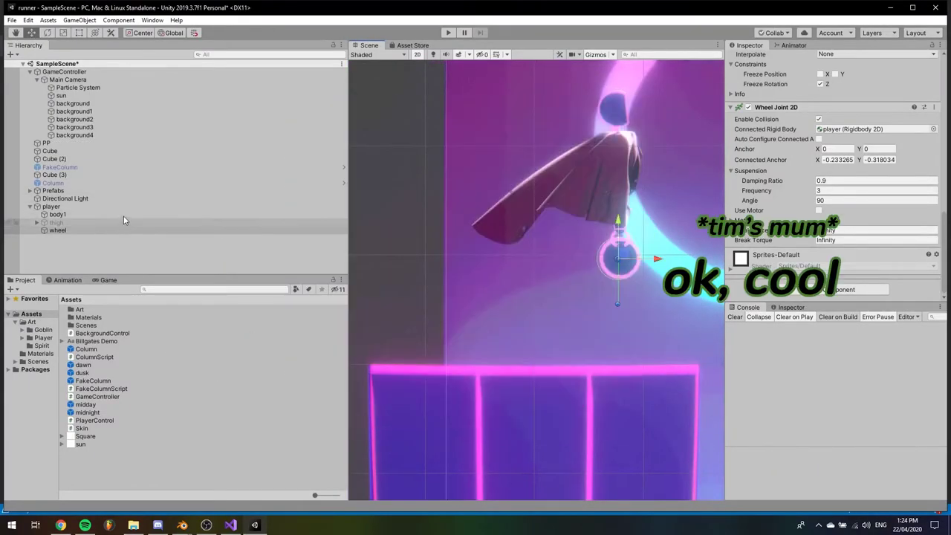
click(134, 207)
drag(584, 181, 393, 194)
key(ctrl+p)
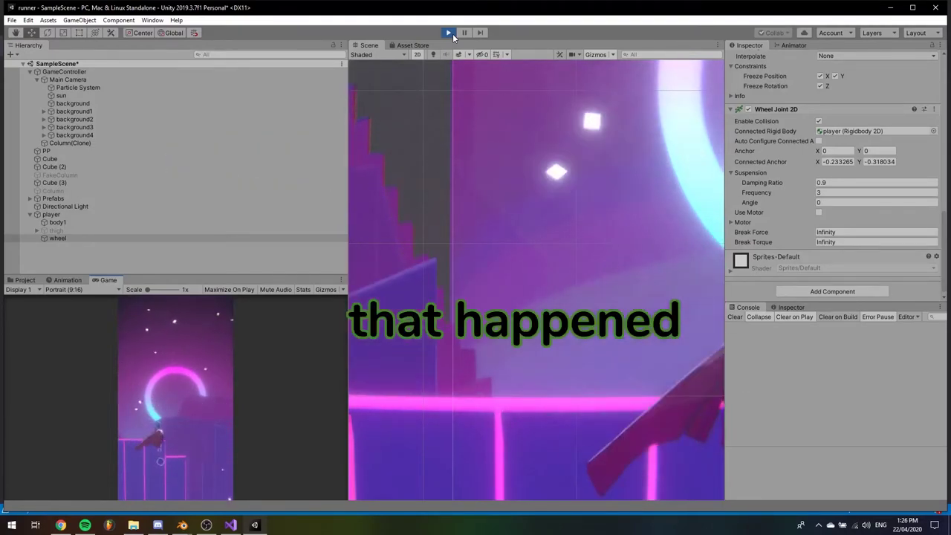
- Clear the Freeze Position Y constraint on the wheel's Rigidbody 2D while testing the scene
click(449, 32)
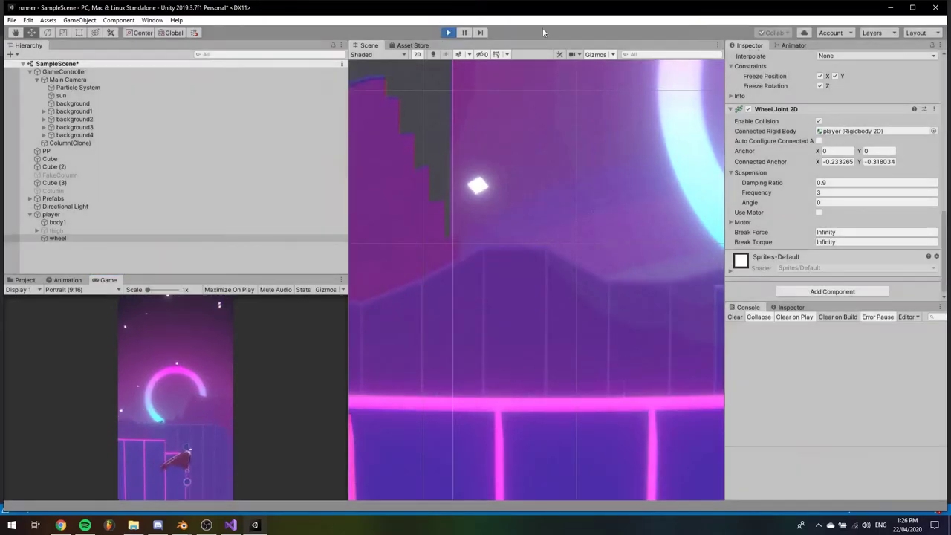
click(835, 77)
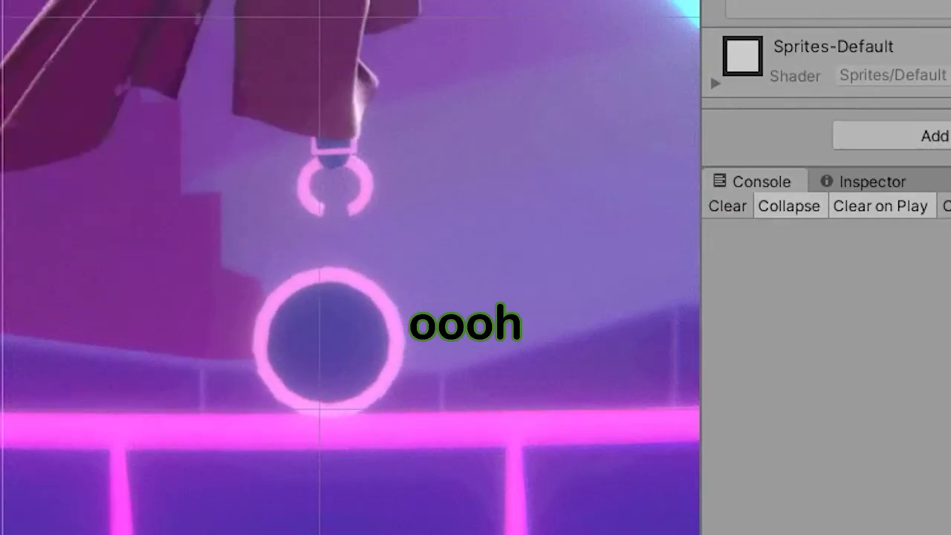
click(58, 230)
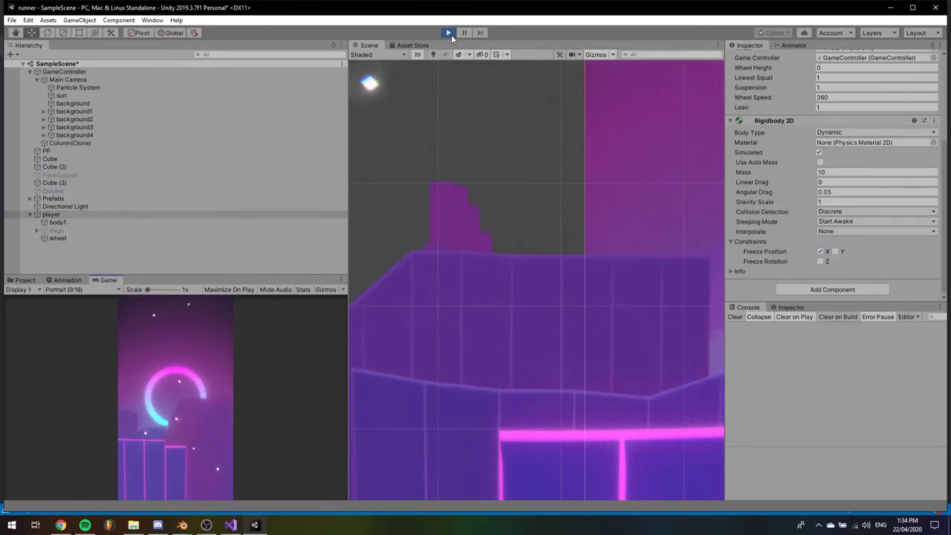
- Stop the scene, switch the player's Rigidbody 2D from Freeze Position X to Freeze Rotation Z, and test it
click(450, 34)
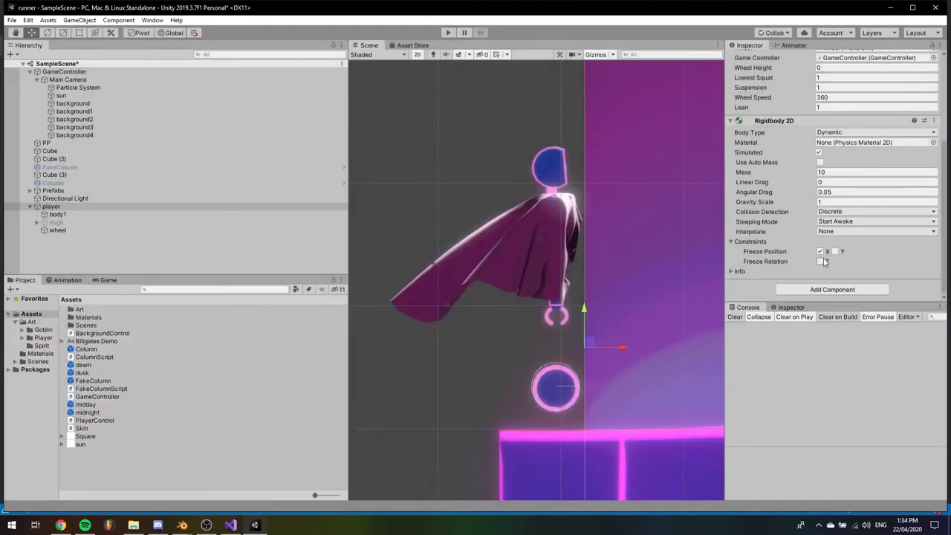
click(820, 251)
click(448, 34)
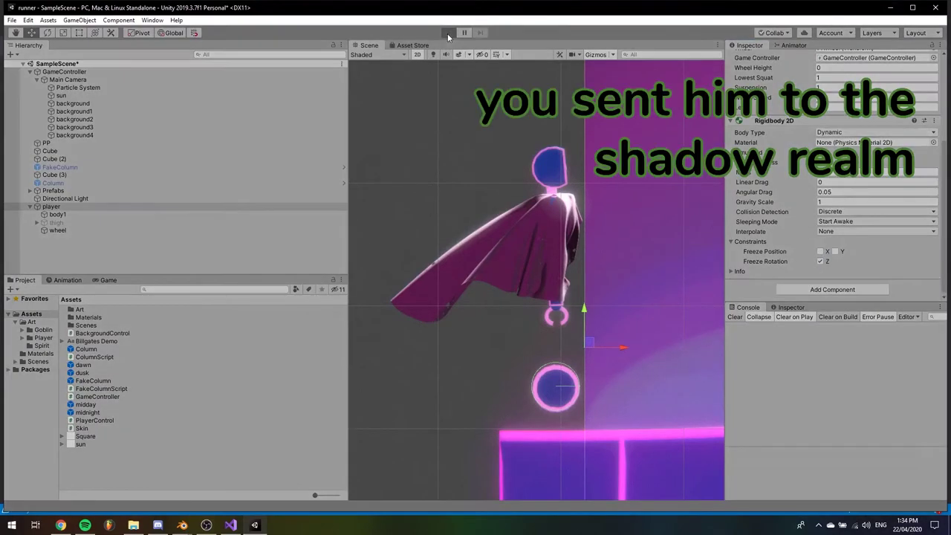
click(448, 34)
- Freeze the player's Rigidbody 2D position on both X and Y, and run the scene
click(821, 251)
click(835, 251)
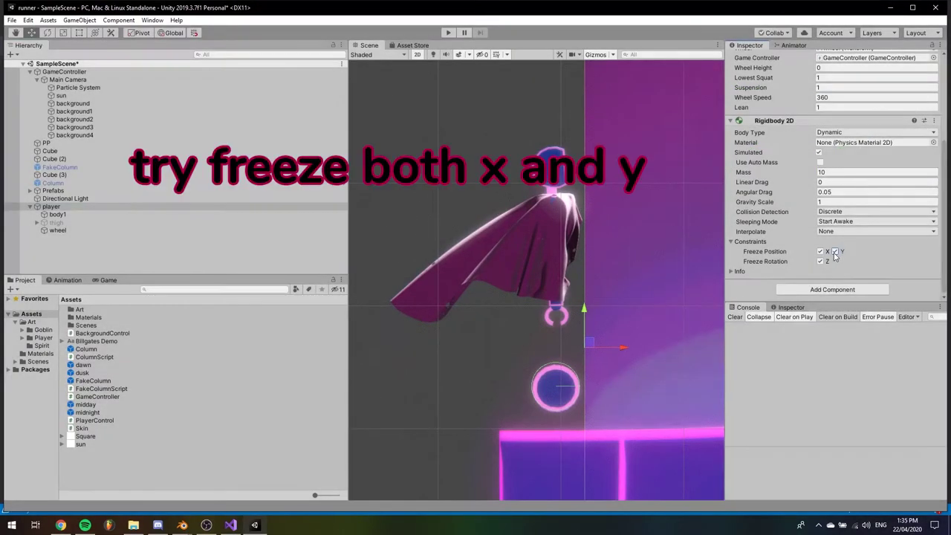
click(446, 34)
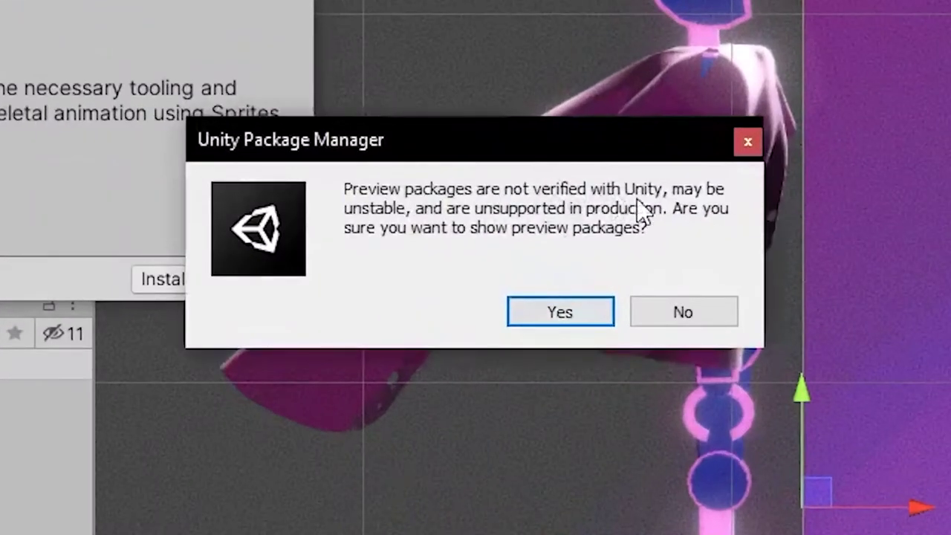
- Allow preview packages in the Package Manager, then select the 2D IK package and expand its version list
click(599, 307)
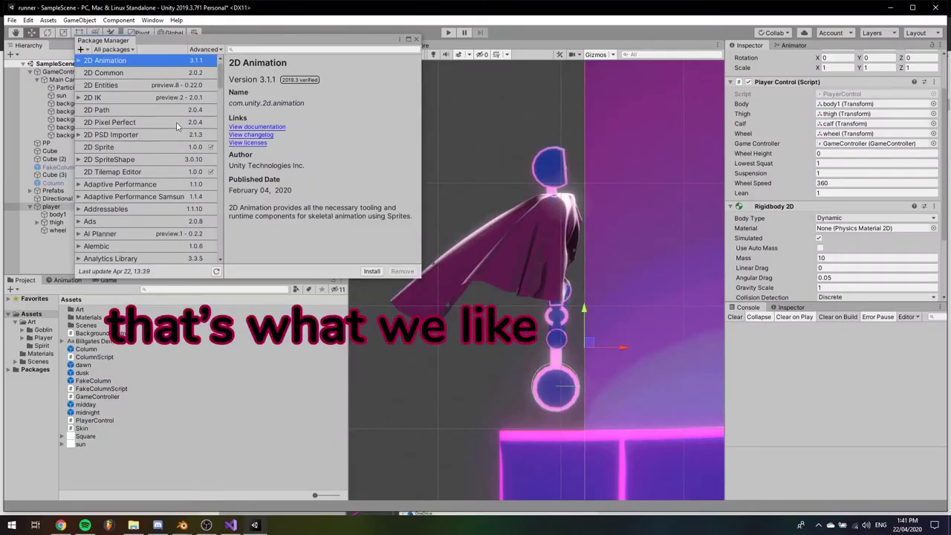
click(102, 96)
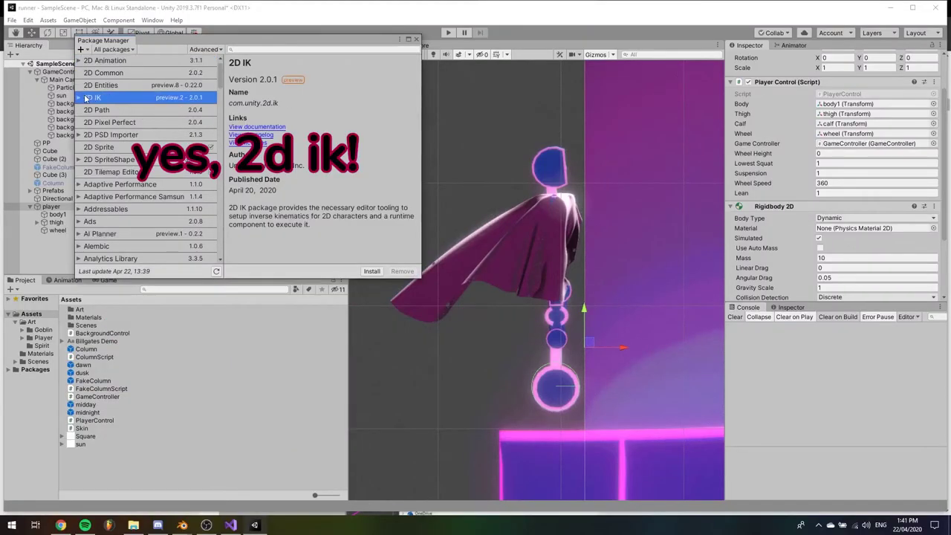
click(81, 97)
click(81, 97)
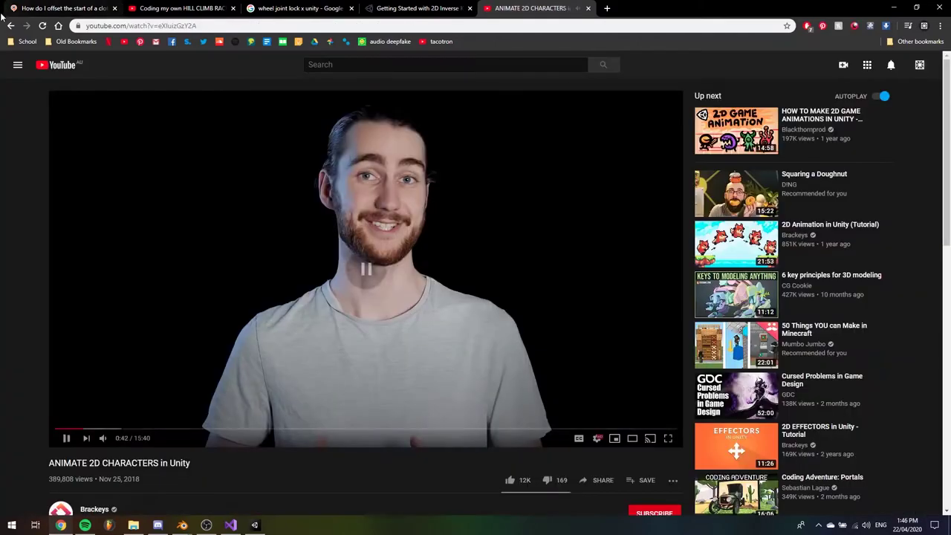
- Go back from the 2D character animation video in the browser, and close Unity's Sprite Editor for the body3 sprite
click(9, 25)
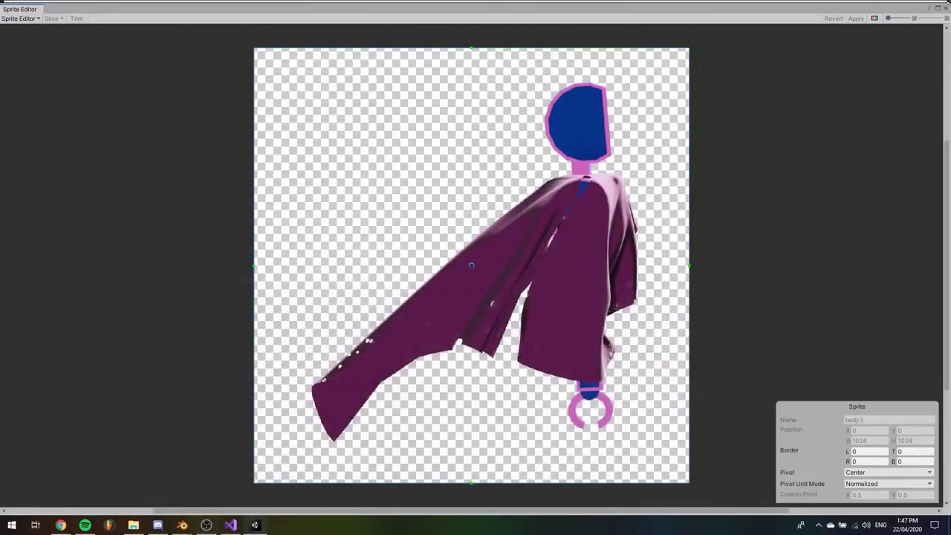
click(944, 8)
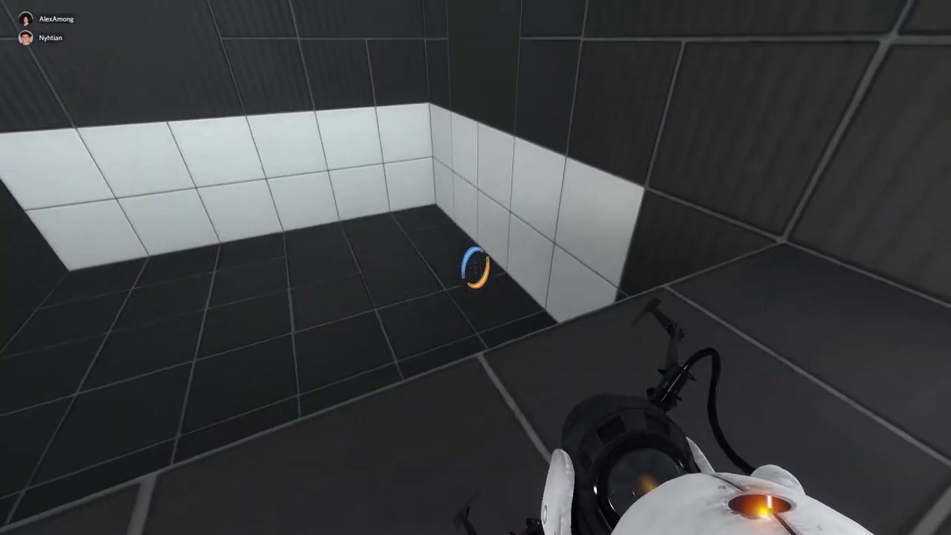
click(475, 268)
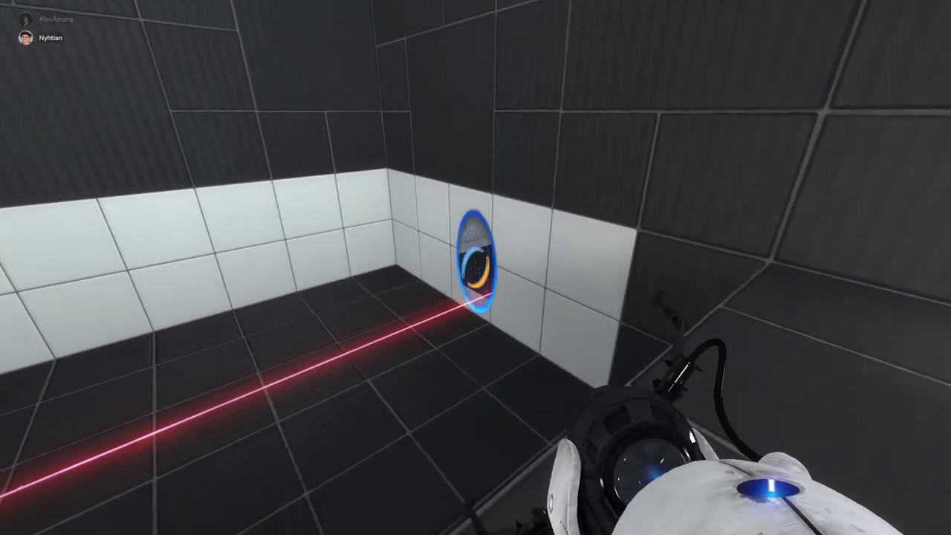
key(w)
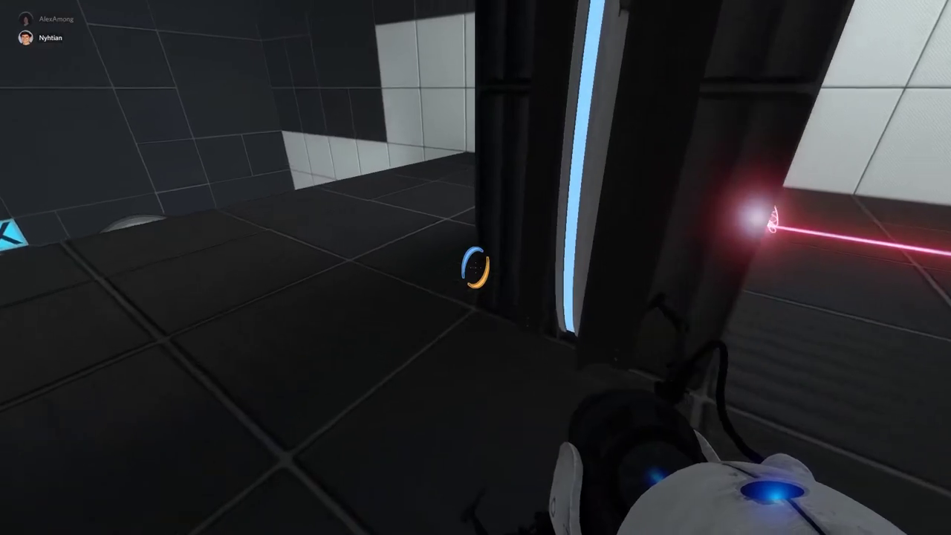
key(w)
key(w)
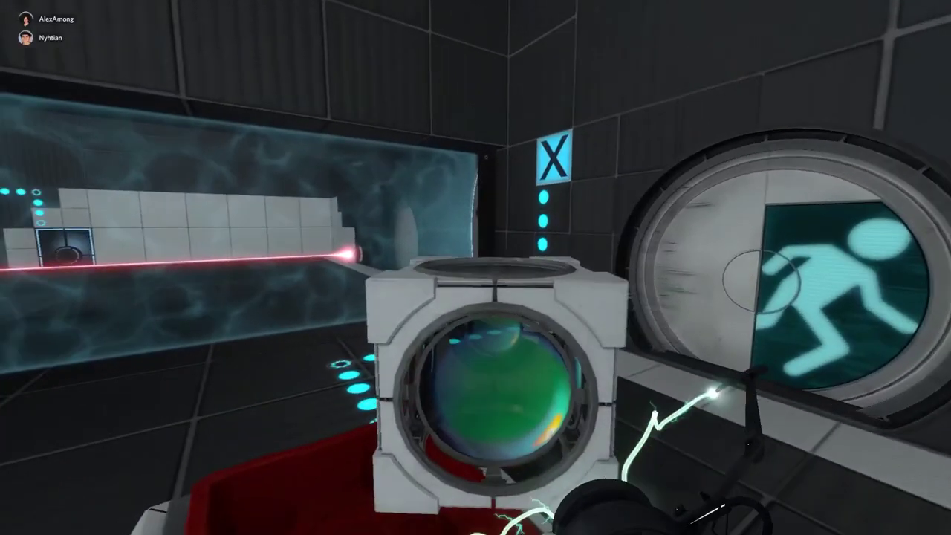
key(e)
key(w)
key(w)
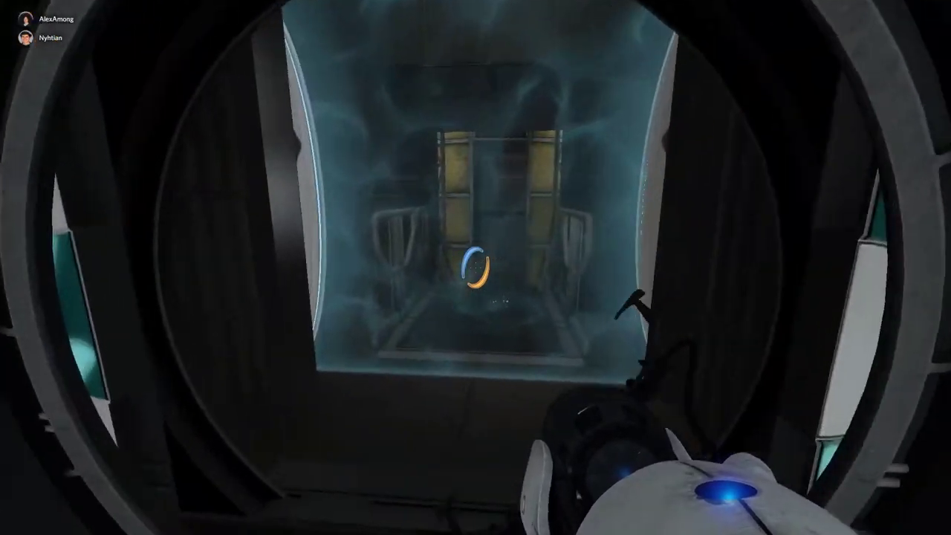